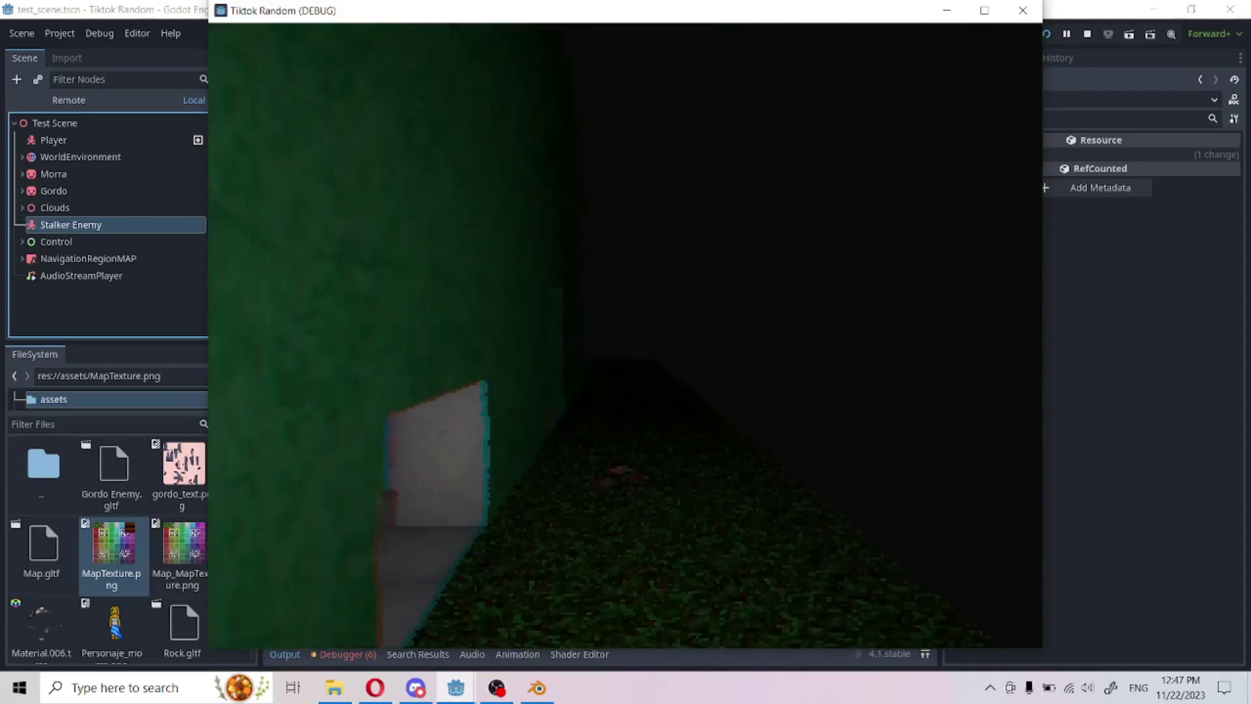
Step: Inspect the map by walking through the running debug game and flying around the test scene in the 3D viewport
key("w")
key("w")
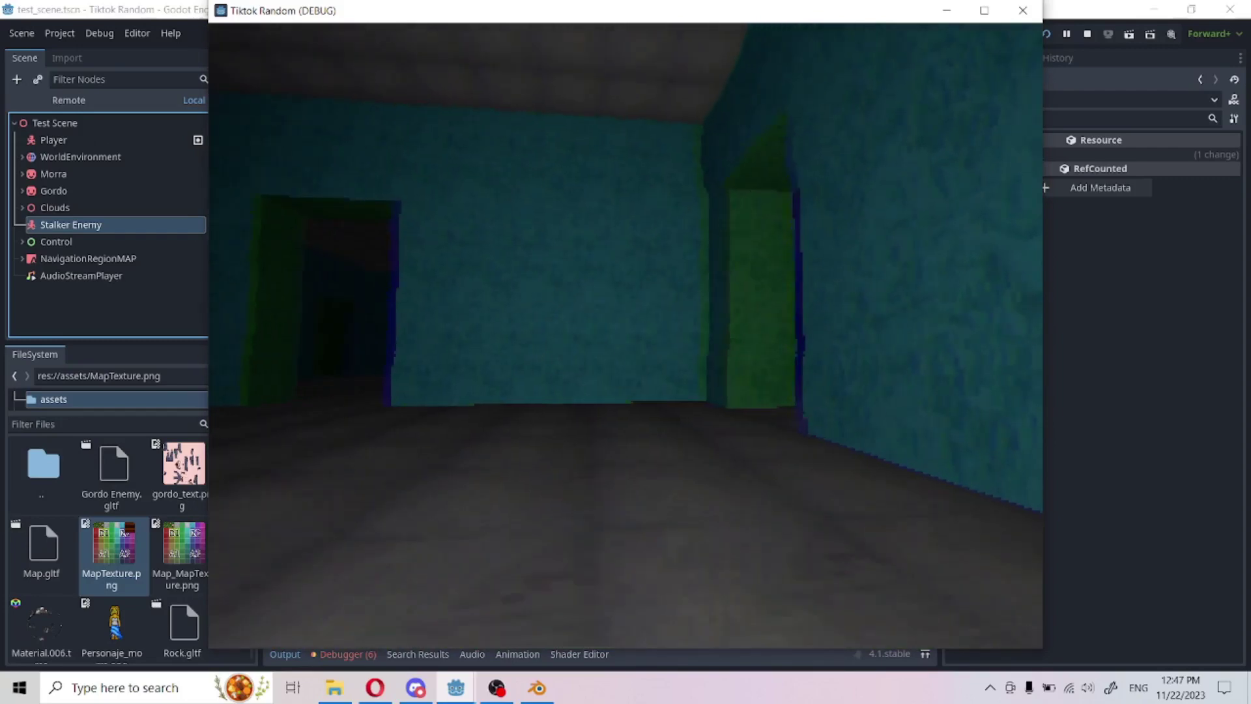
key("w")
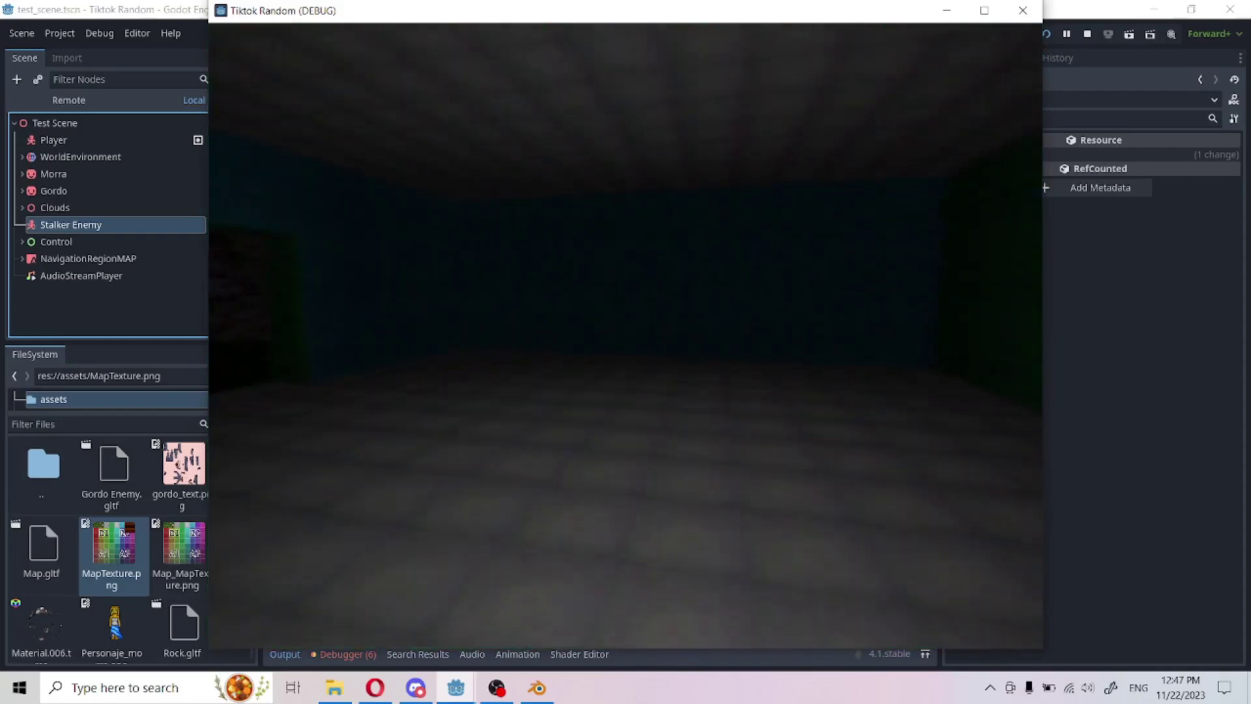
key("w")
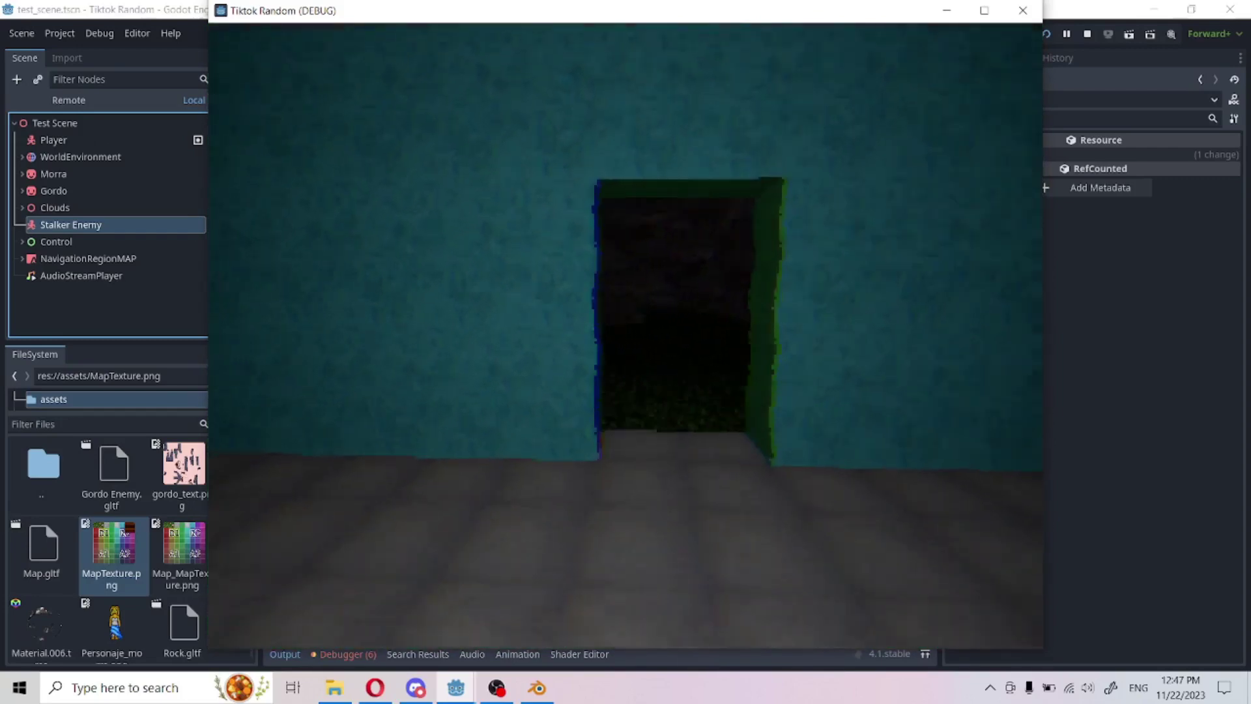
key("w")
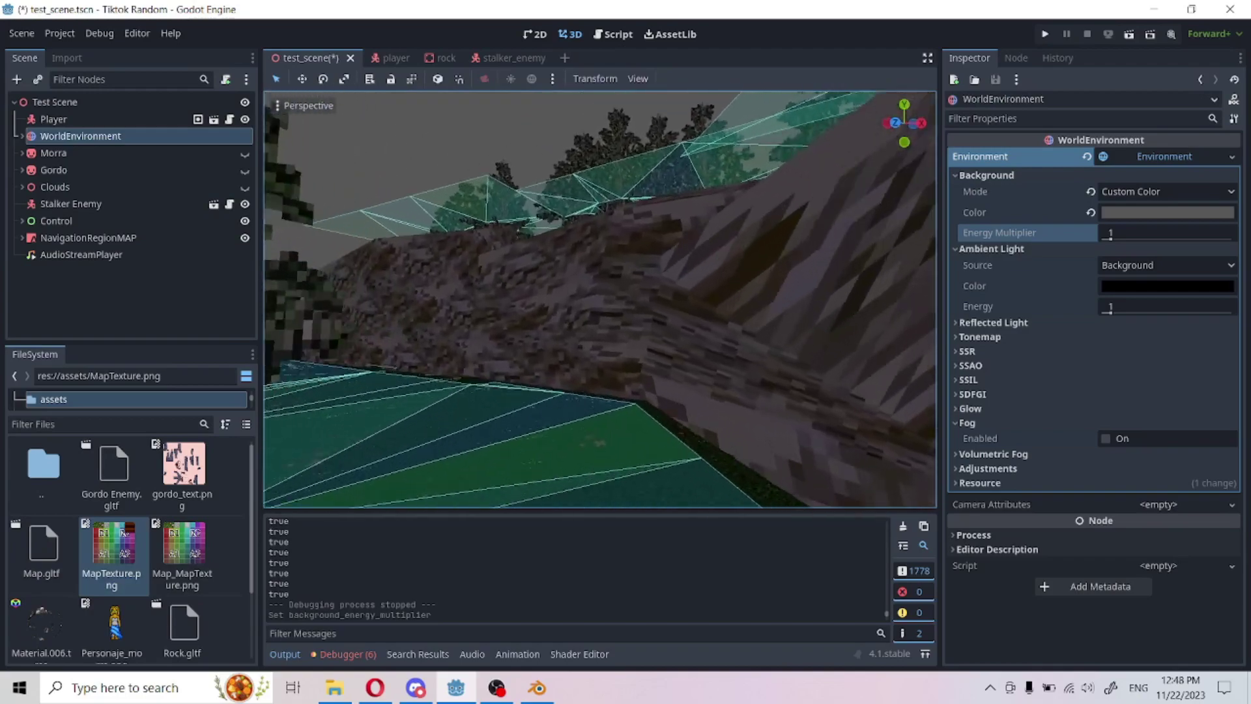
key("w")
right_click_drag(600, 299, 863, 300)
right_click_drag(443, 282, 365, 279)
key("w")
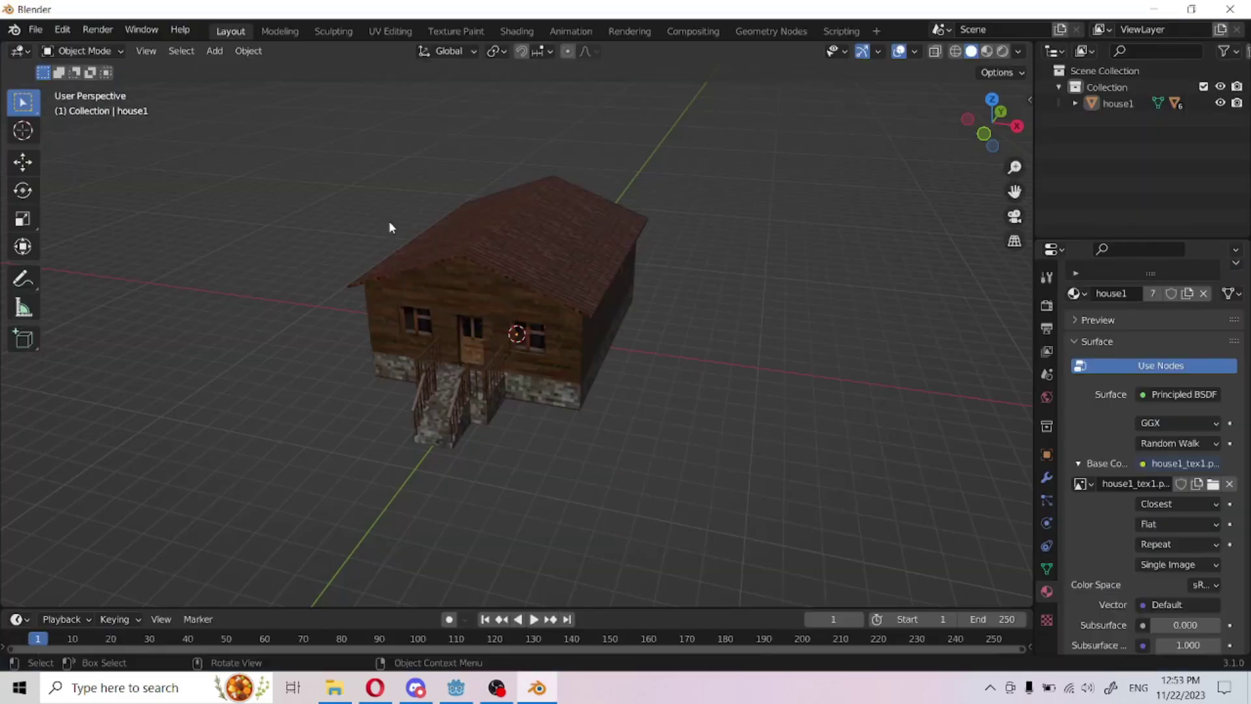
Step: Switch to the browser and read the Retro House Pack description on itch.io, including its texture variations and modeled interiors
middle_click_drag(390, 228, 453, 237)
left_click(375, 686)
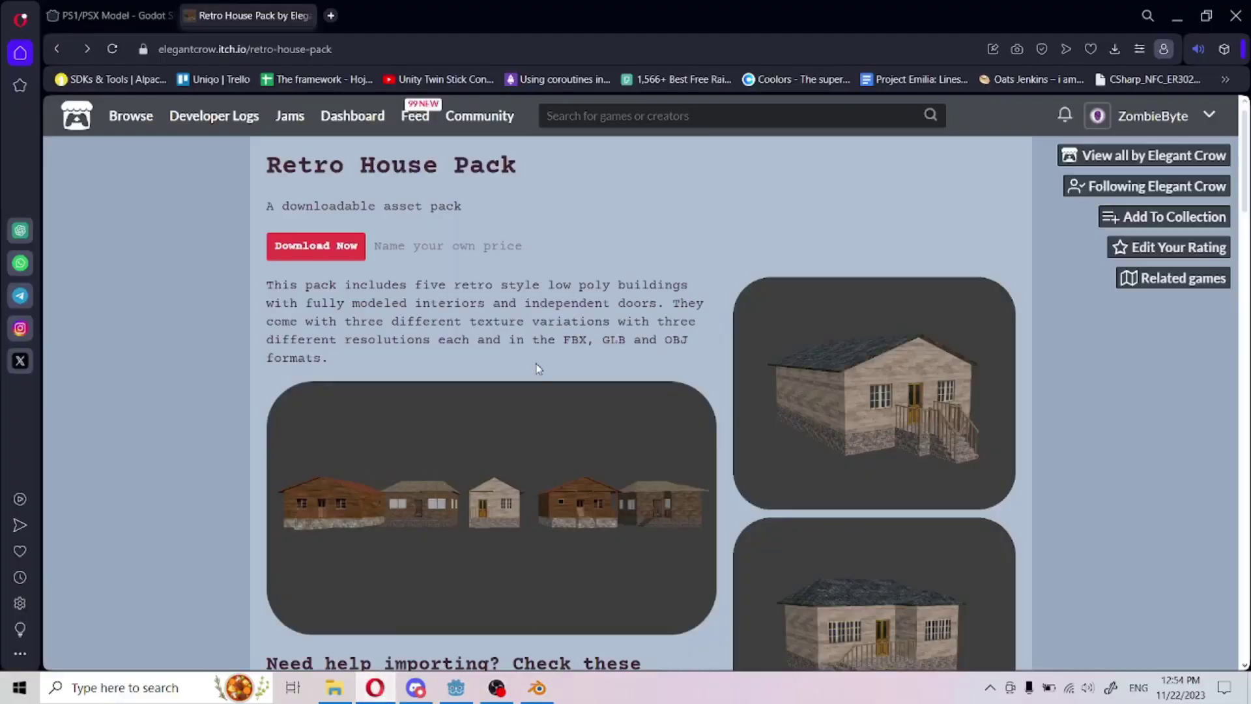
left_click_drag(282, 166, 501, 167)
triple_click(537, 323)
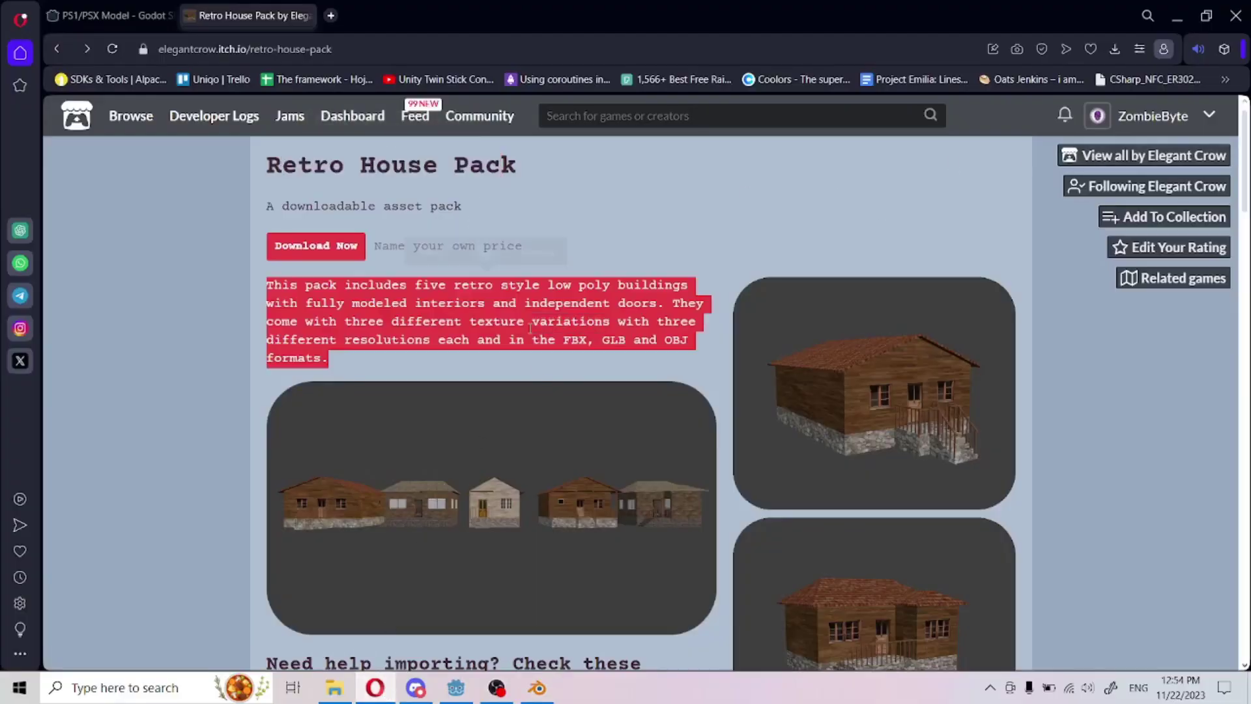
double_click(389, 322)
double_click(426, 321)
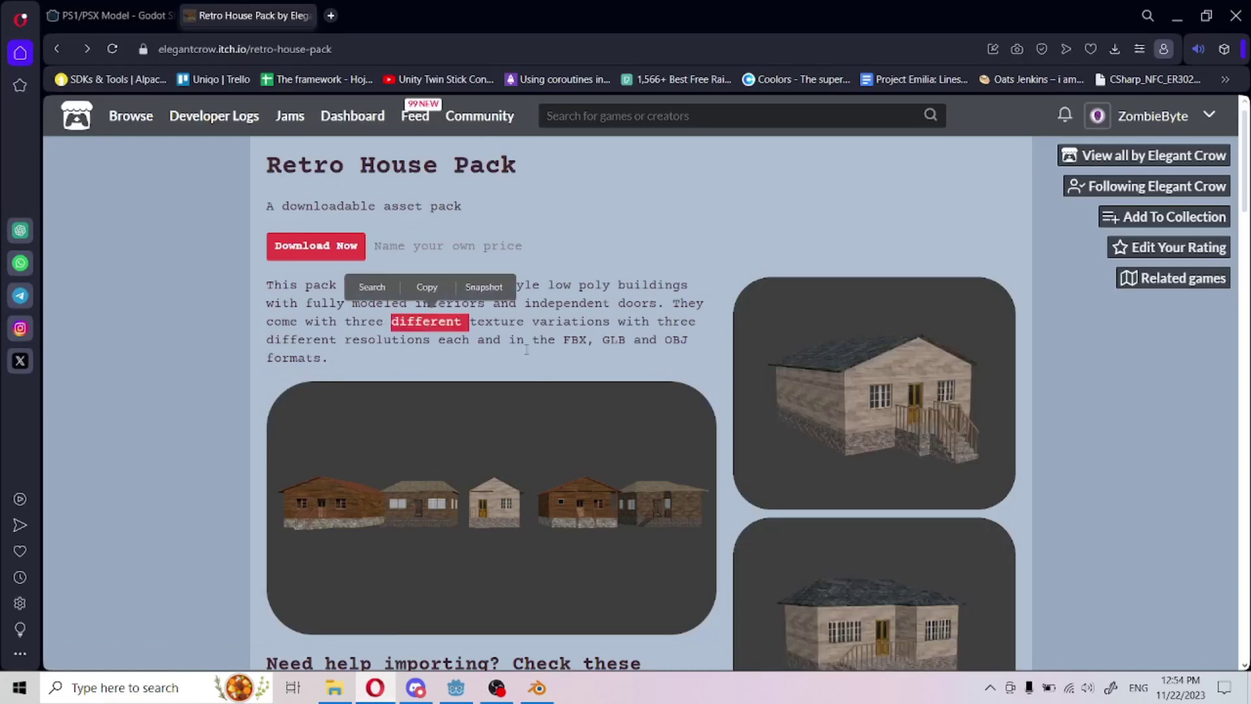
scroll(623, 399, "down", 5)
scroll(624, 400, "up", 5)
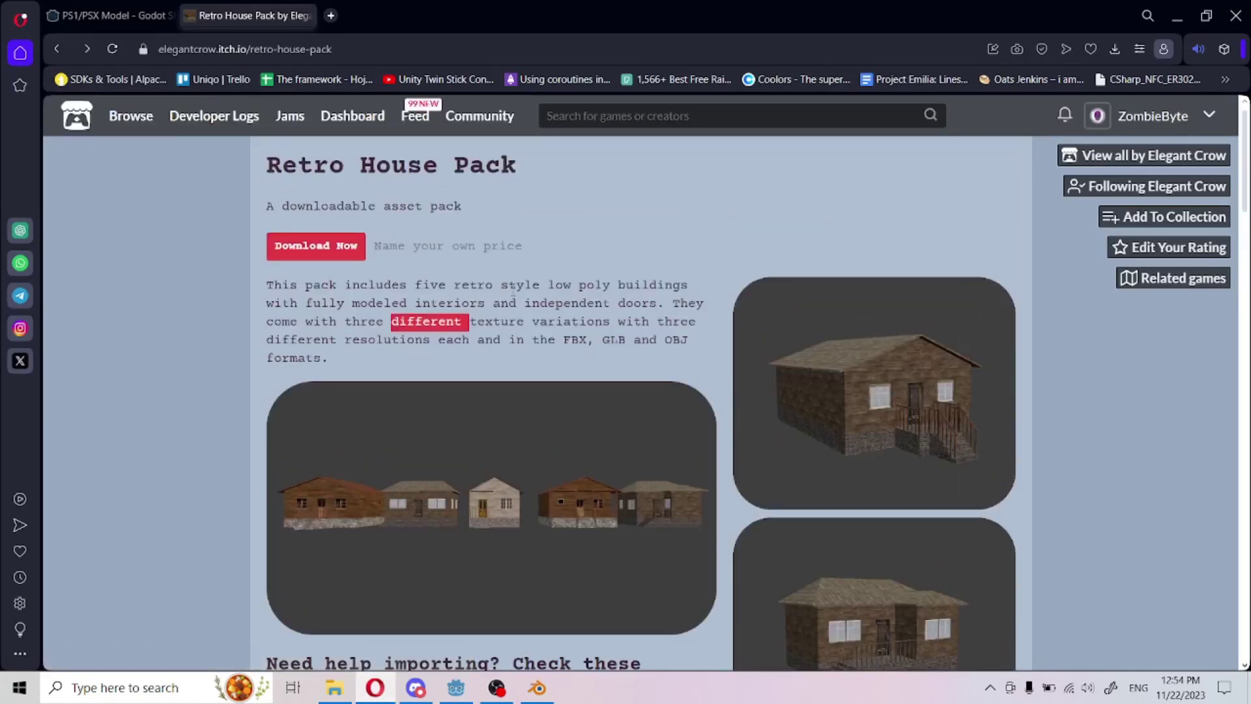
left_click(598, 317)
triple_click(536, 304)
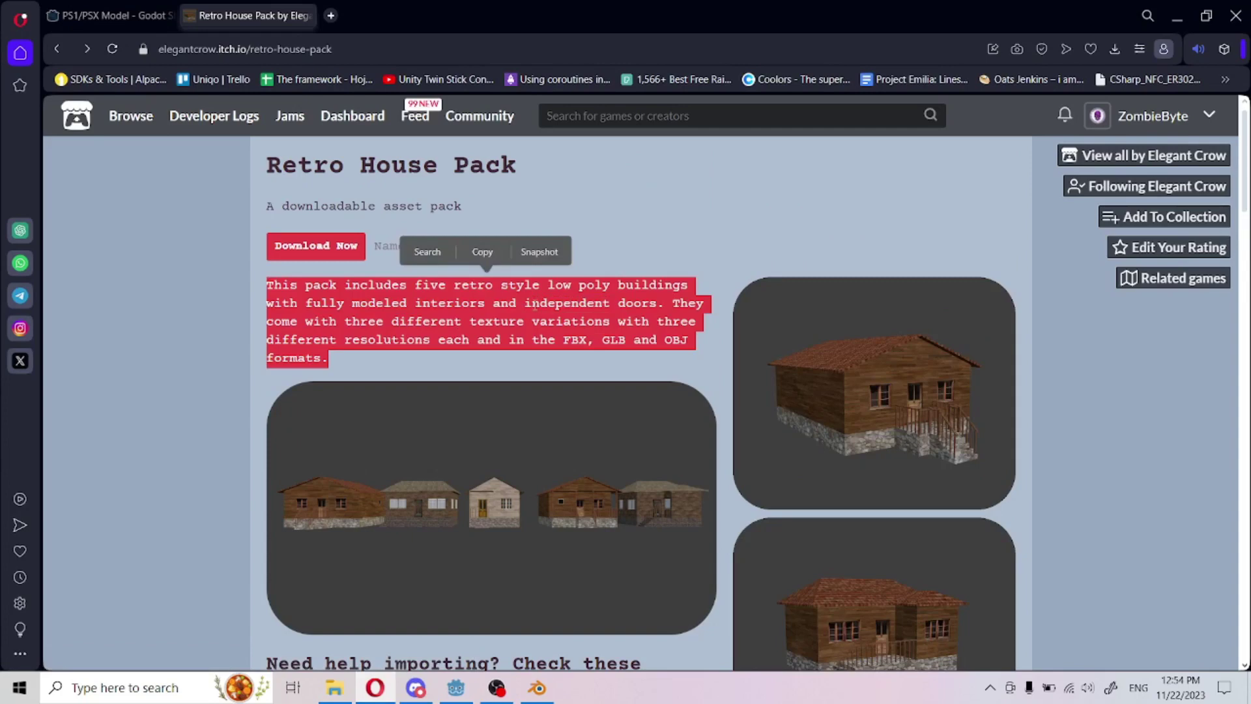
double_click(397, 303)
left_click(538, 309)
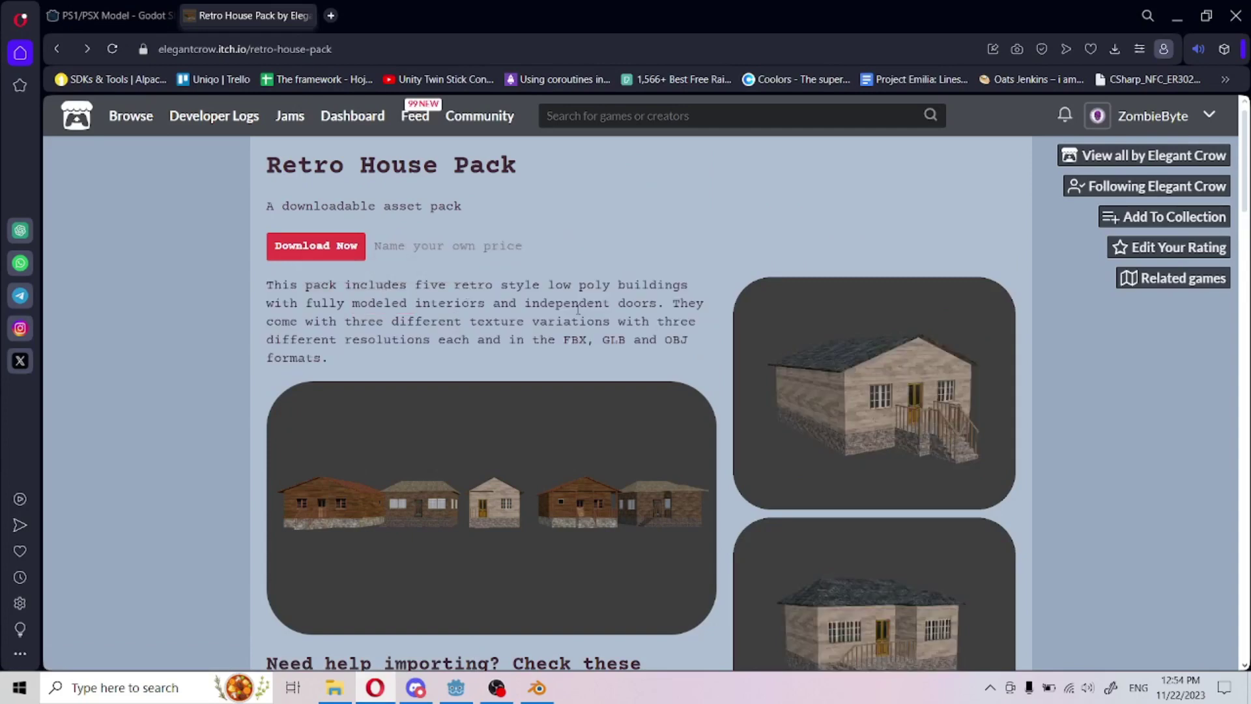
double_click(572, 305)
left_click(430, 319)
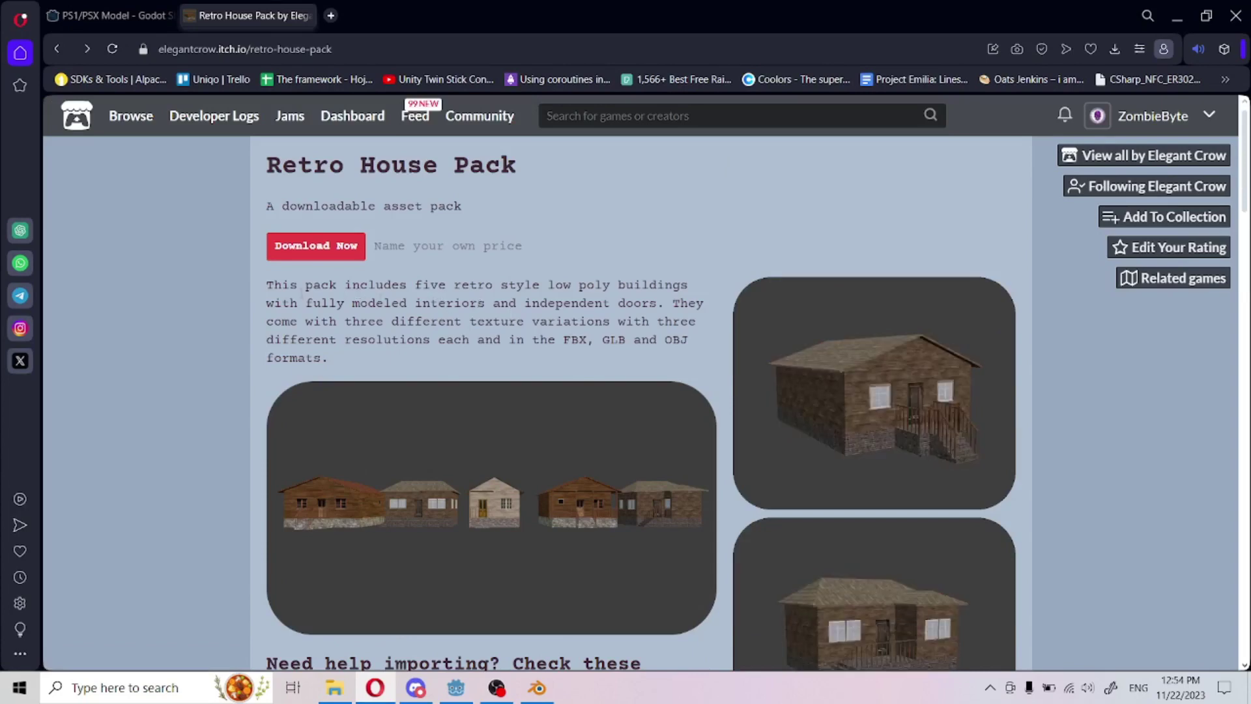
left_click_drag(301, 284, 449, 303)
left_click_drag(298, 165, 483, 165)
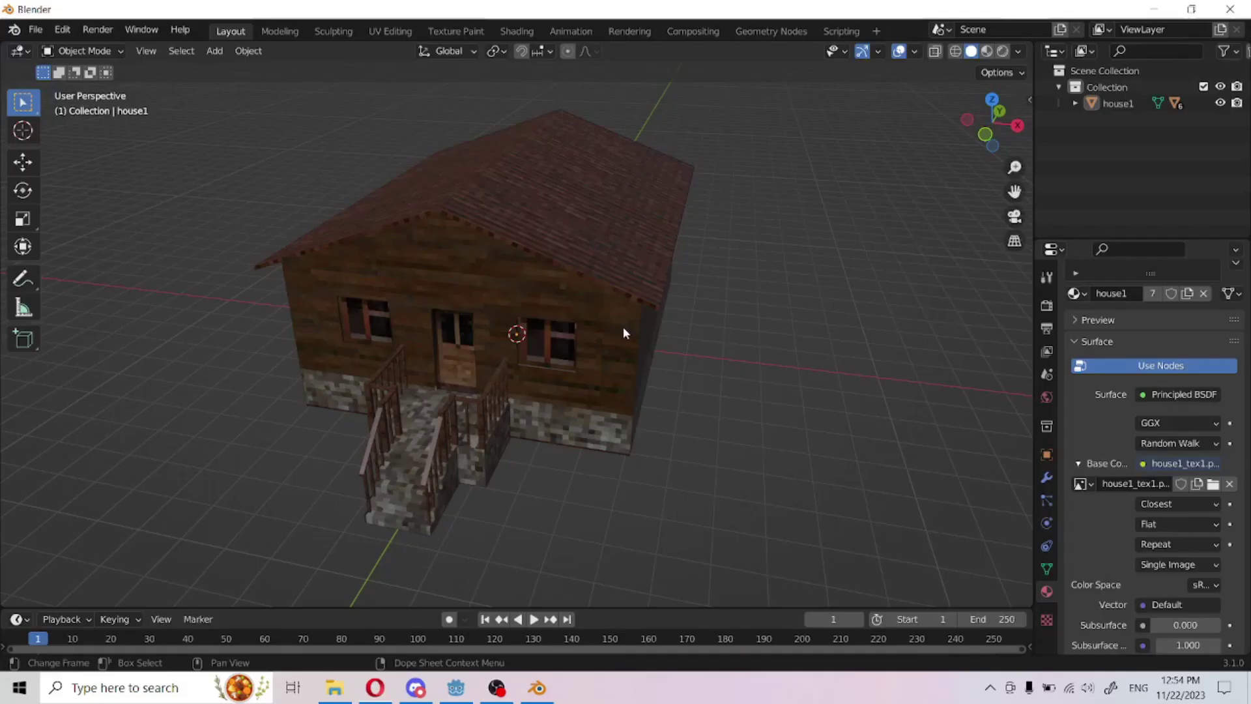
Step: Switch to Blender and select the whole house model, including its door and windows
middle_click_drag(631, 360, 535, 272)
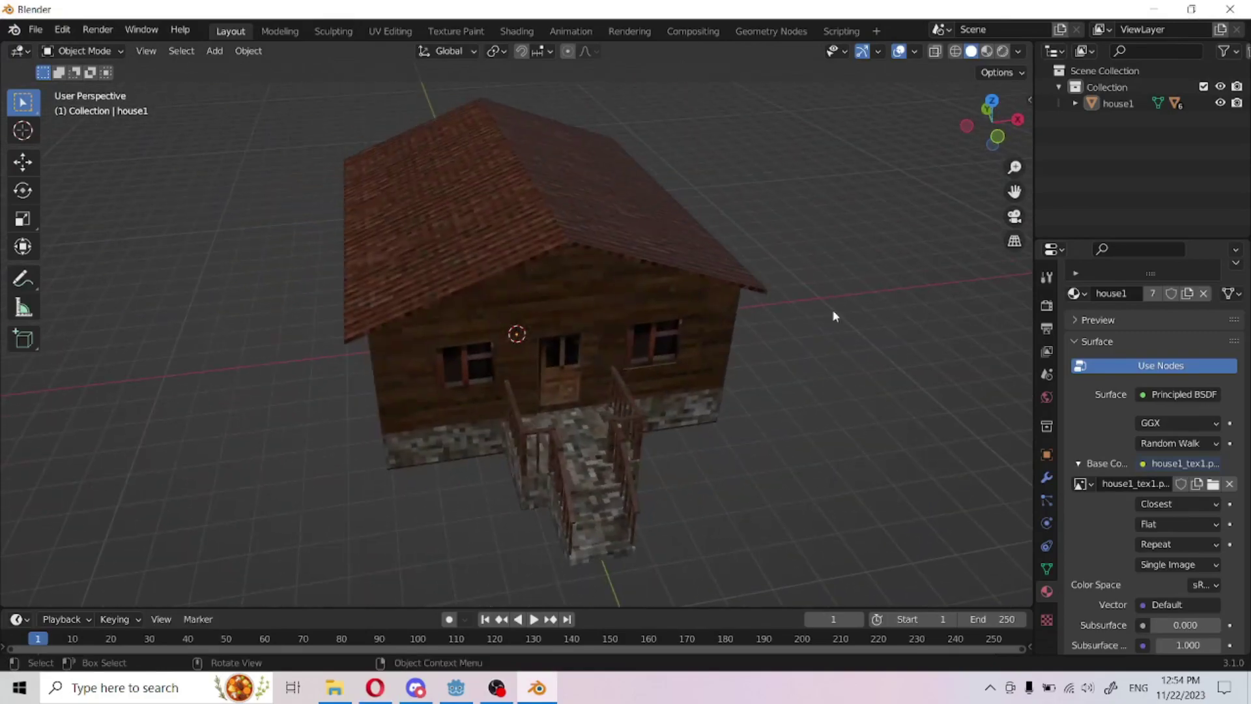
left_click_drag(770, 98, 338, 458)
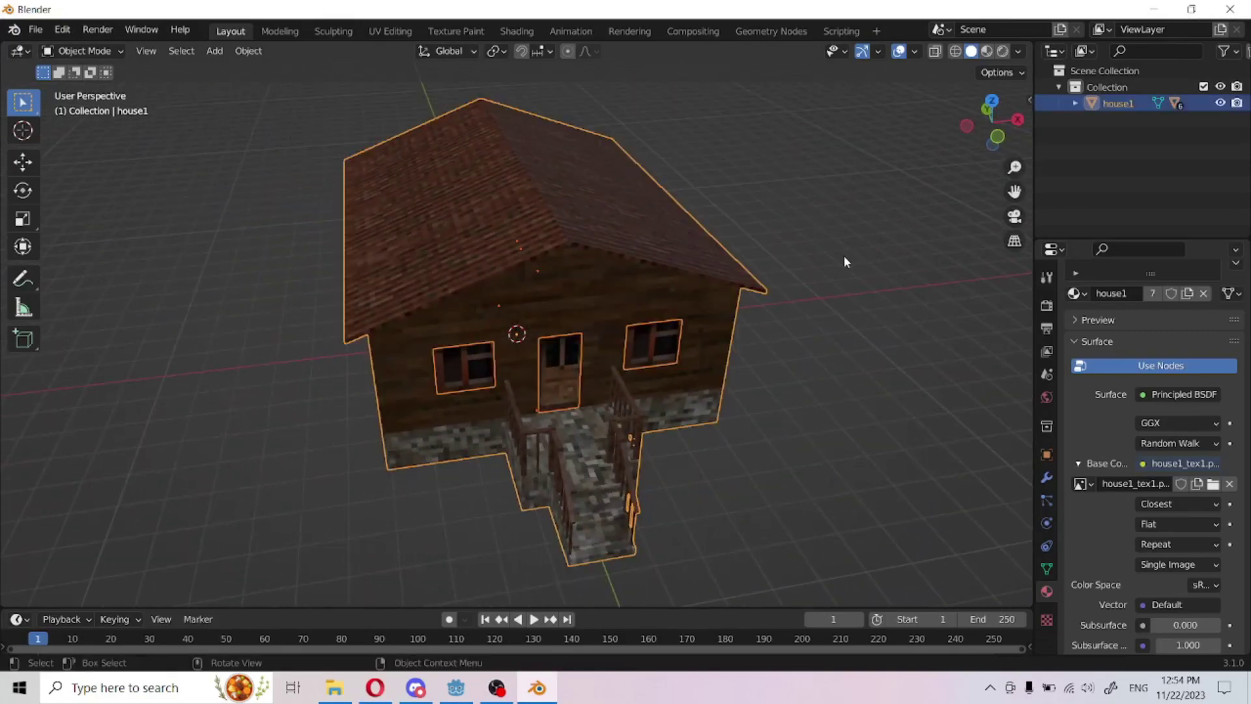
middle_click_drag(844, 256, 761, 264)
scroll(788, 261, "down", 5)
scroll(788, 261, "up", 3)
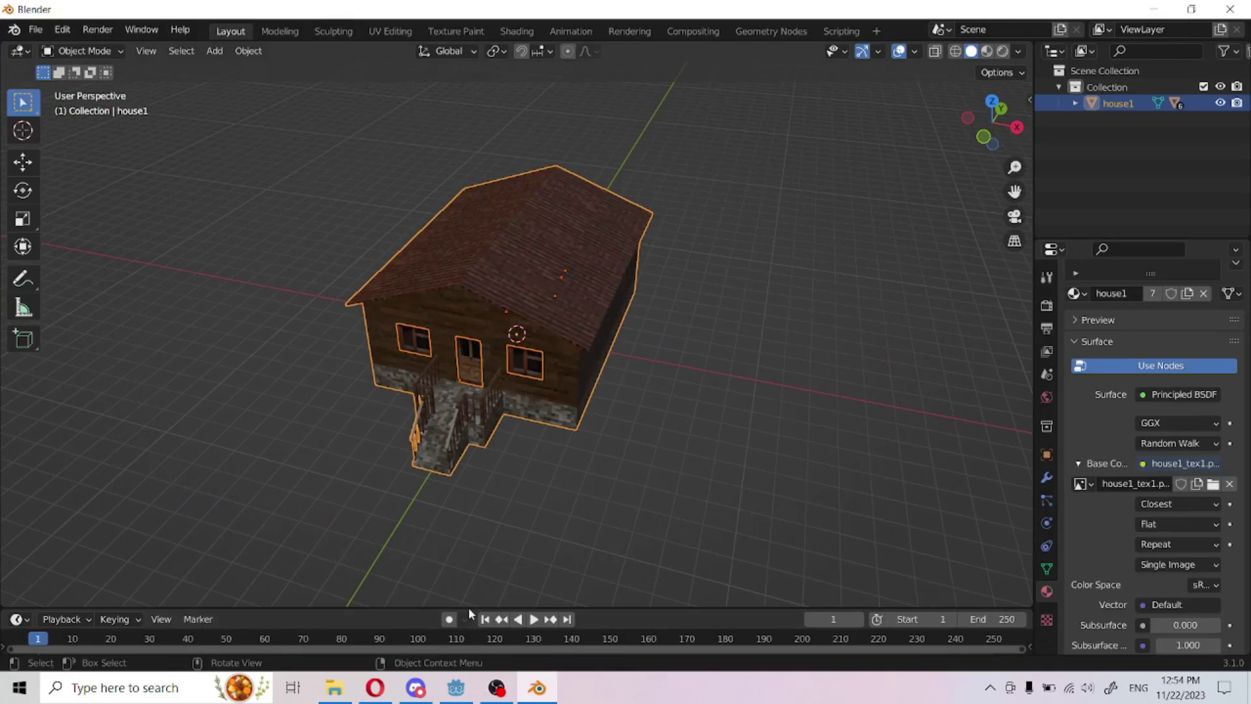
Step: Switch to Godot and examine the open ground beside the green building in the test scene
left_click(454, 689)
middle_click_drag(547, 280, 698, 294)
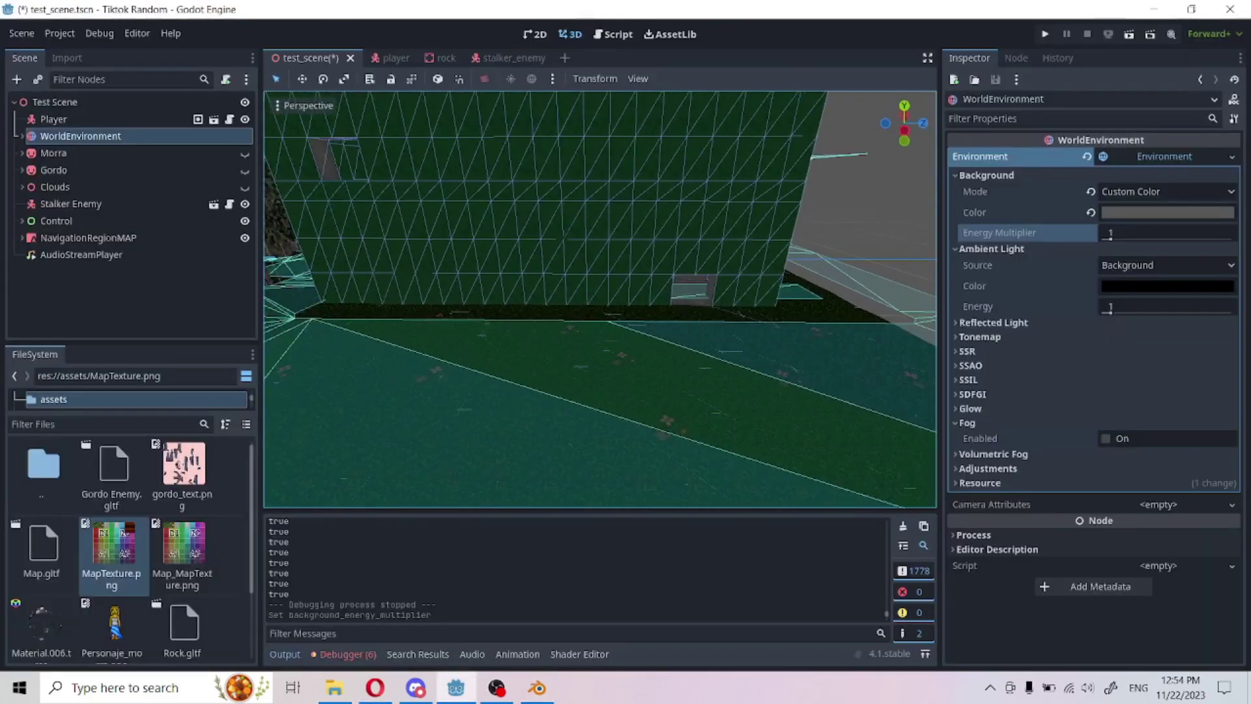
key("w")
right_click_drag(697, 293, 848, 293)
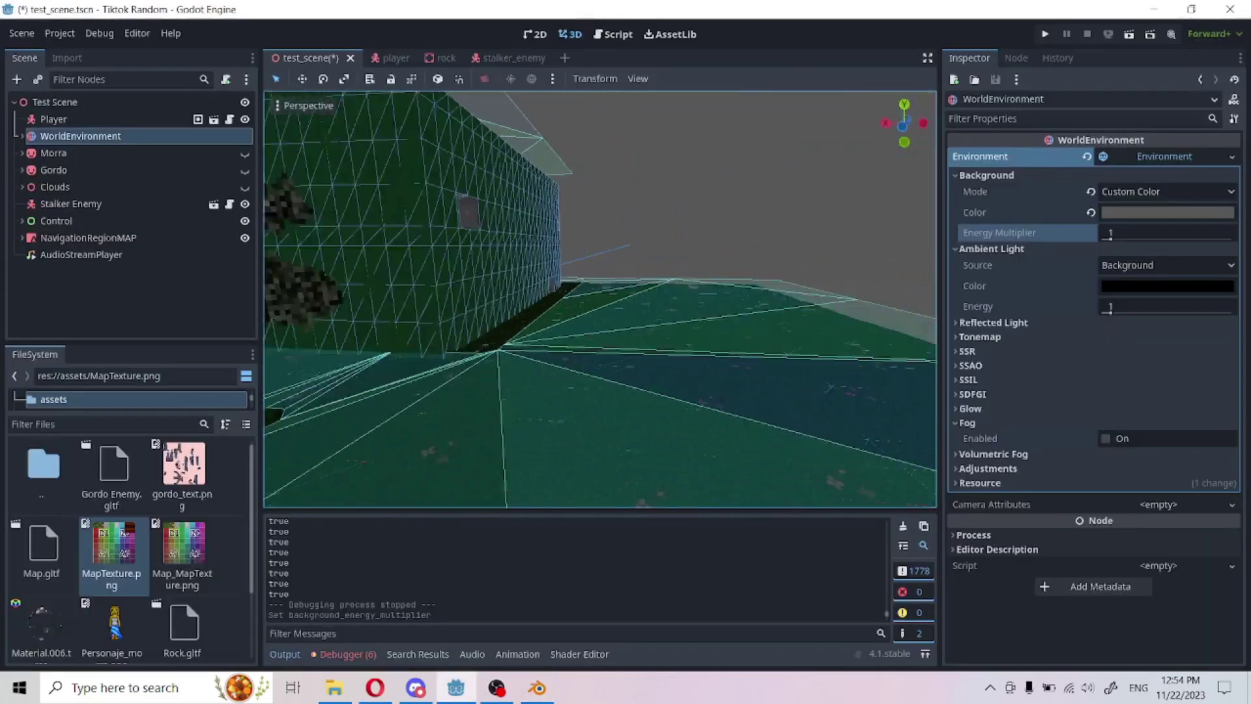
key("w")
right_click_drag(644, 350, 721, 370)
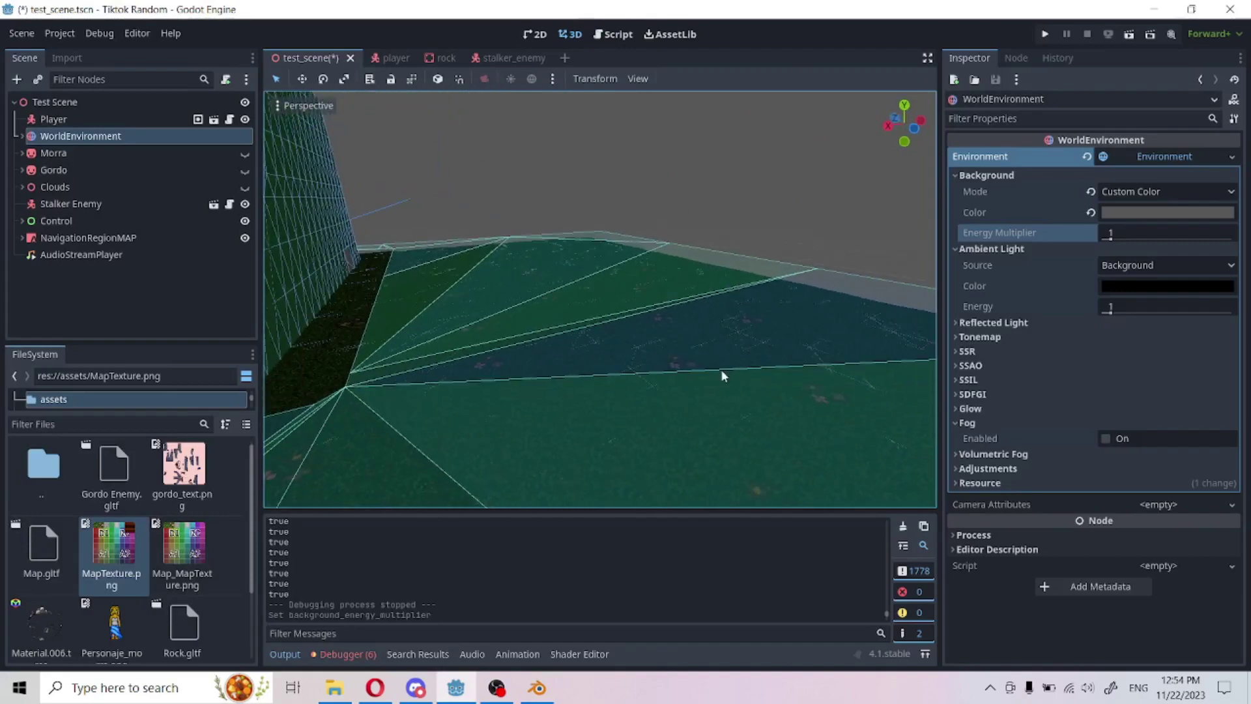
Step: Switch to Blender and start a glTF 2.0 export of the house into the godot 4 projects\tiktok random\assets folder
key("alt+Tab")
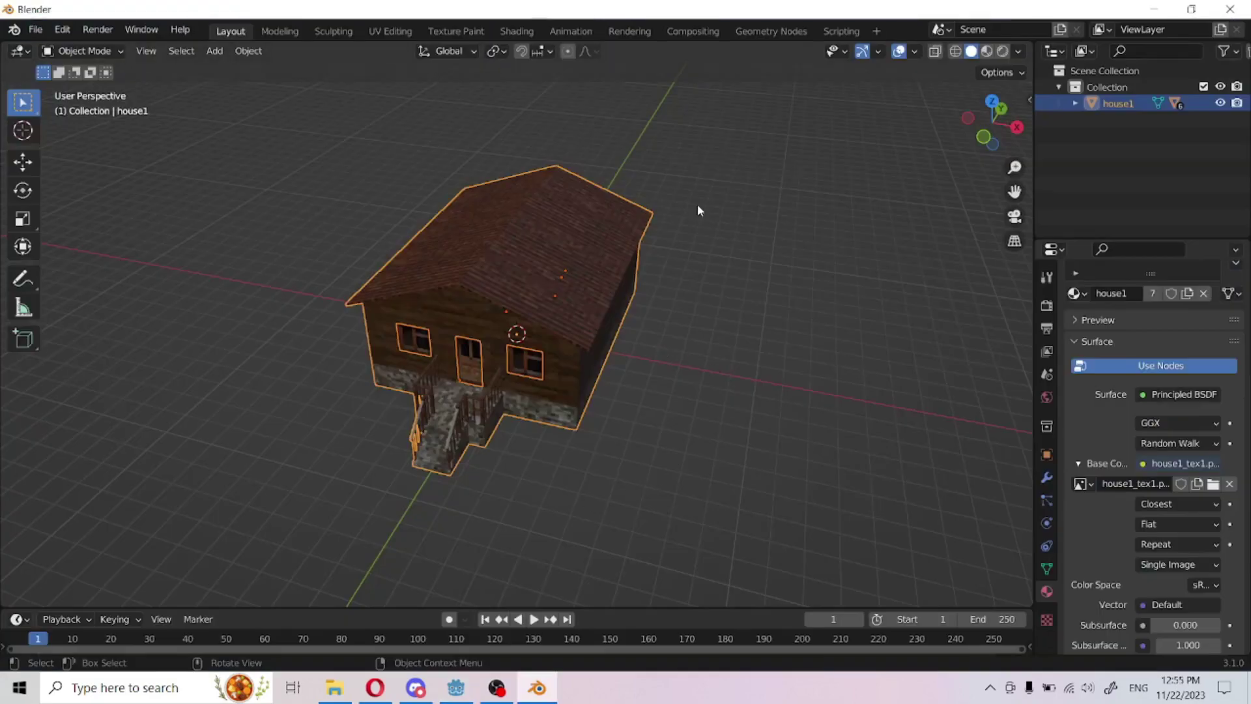
middle_click_drag(561, 267, 483, 254)
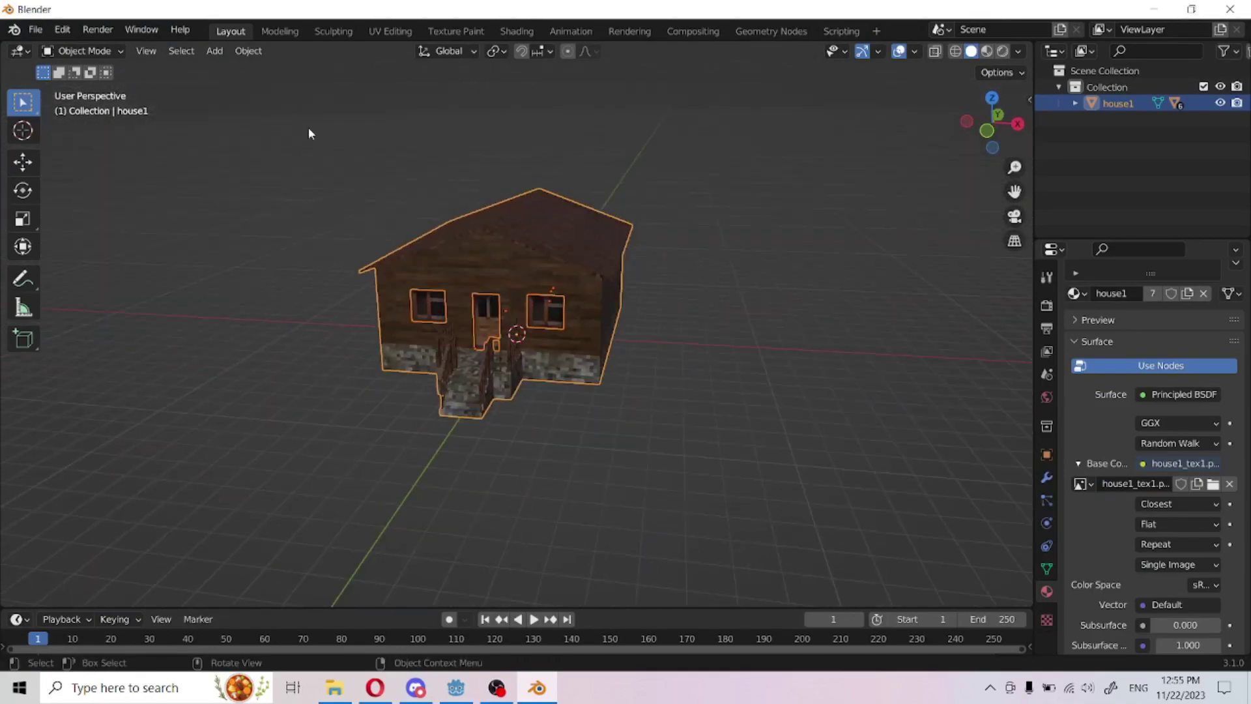
left_click(35, 30)
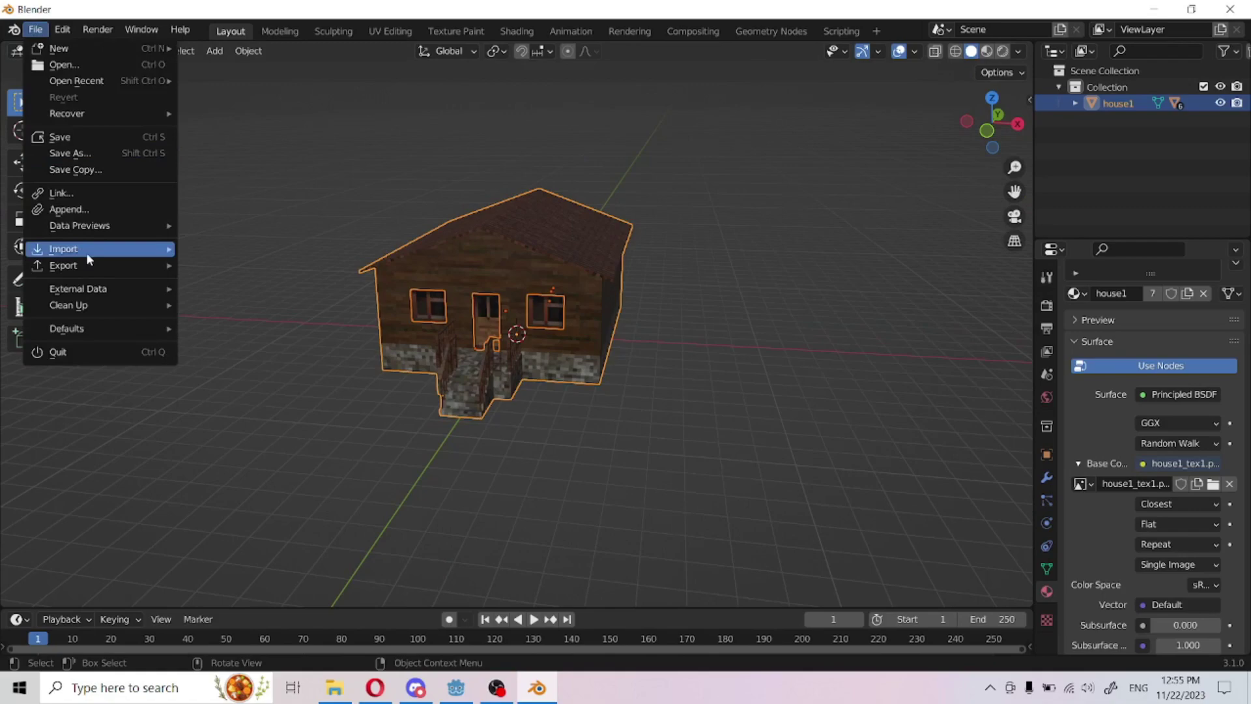
mouse_move(94, 267)
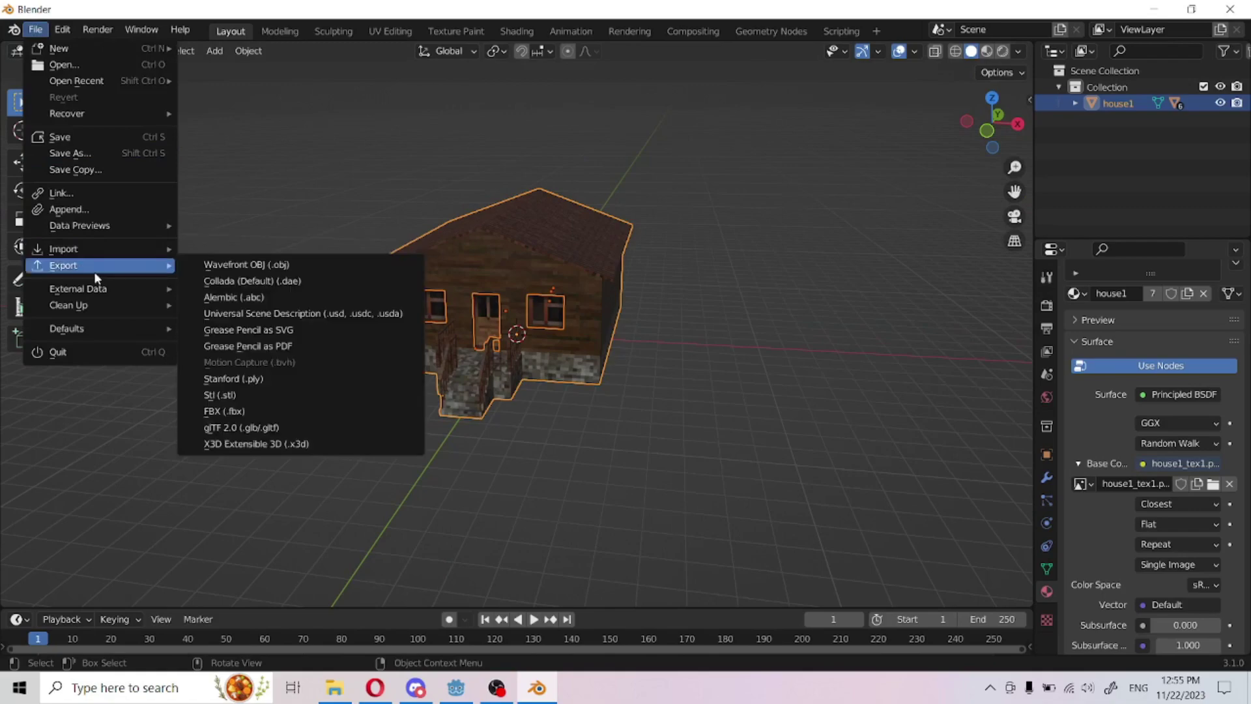
left_click(273, 428)
left_click(171, 416)
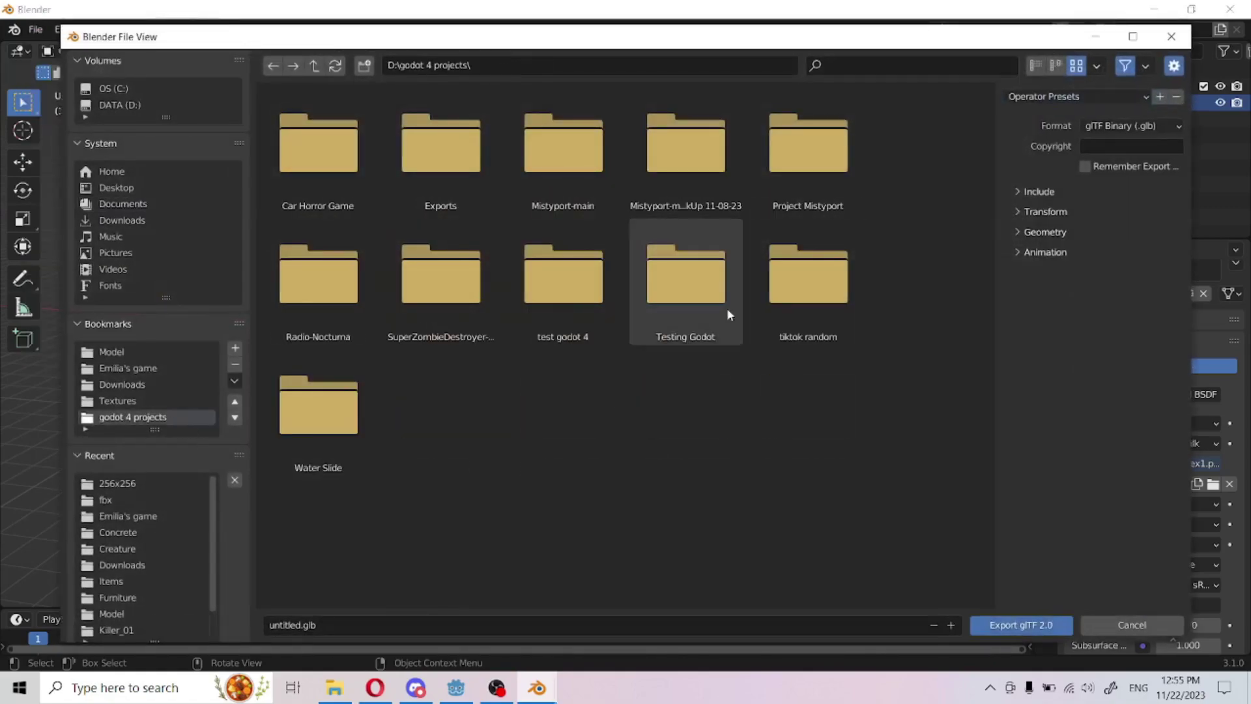
left_click(811, 301)
double_click(848, 315)
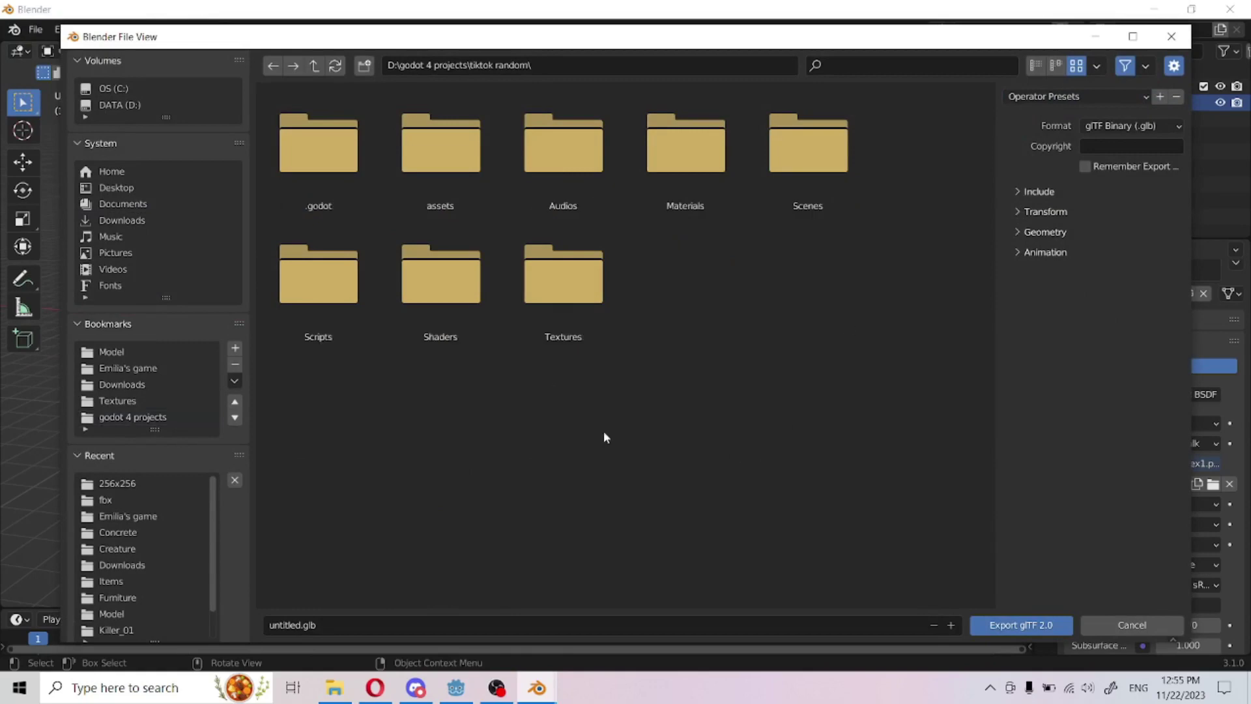
double_click(428, 167)
Step: Set the export format to glTF Separate (.gltf + .bin + textures) and name the file house_1
left_click(358, 628)
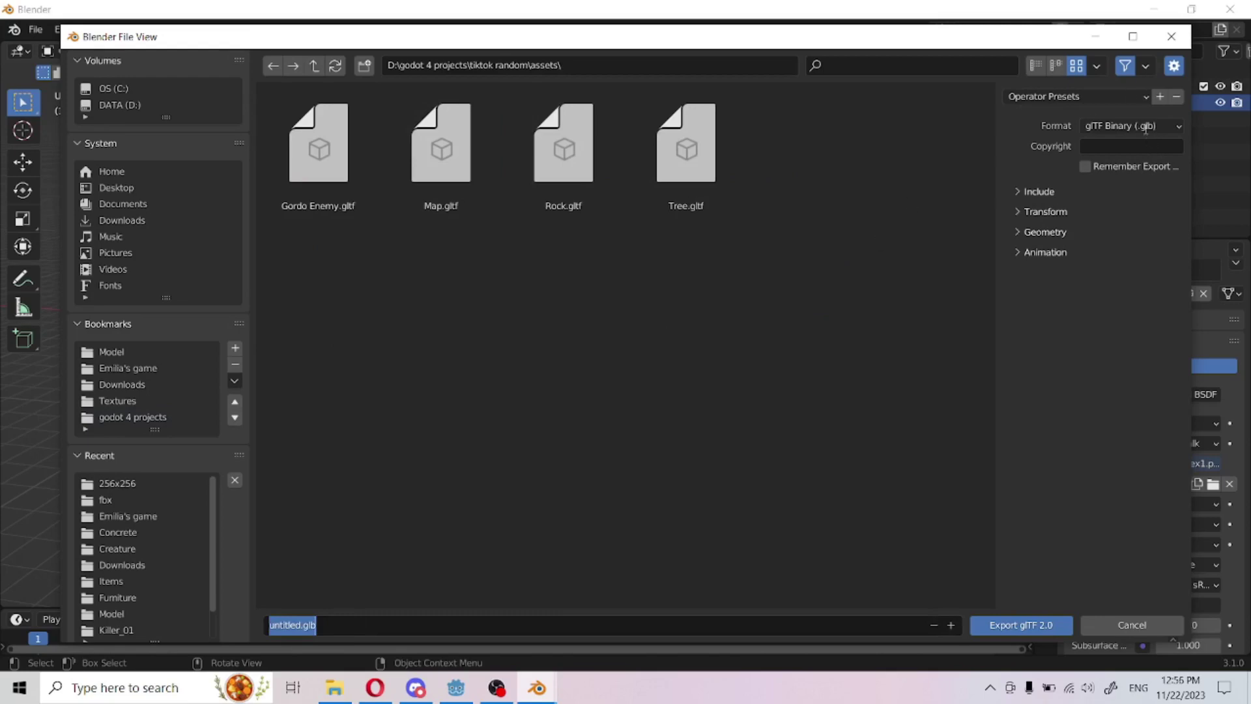
left_click(1146, 128)
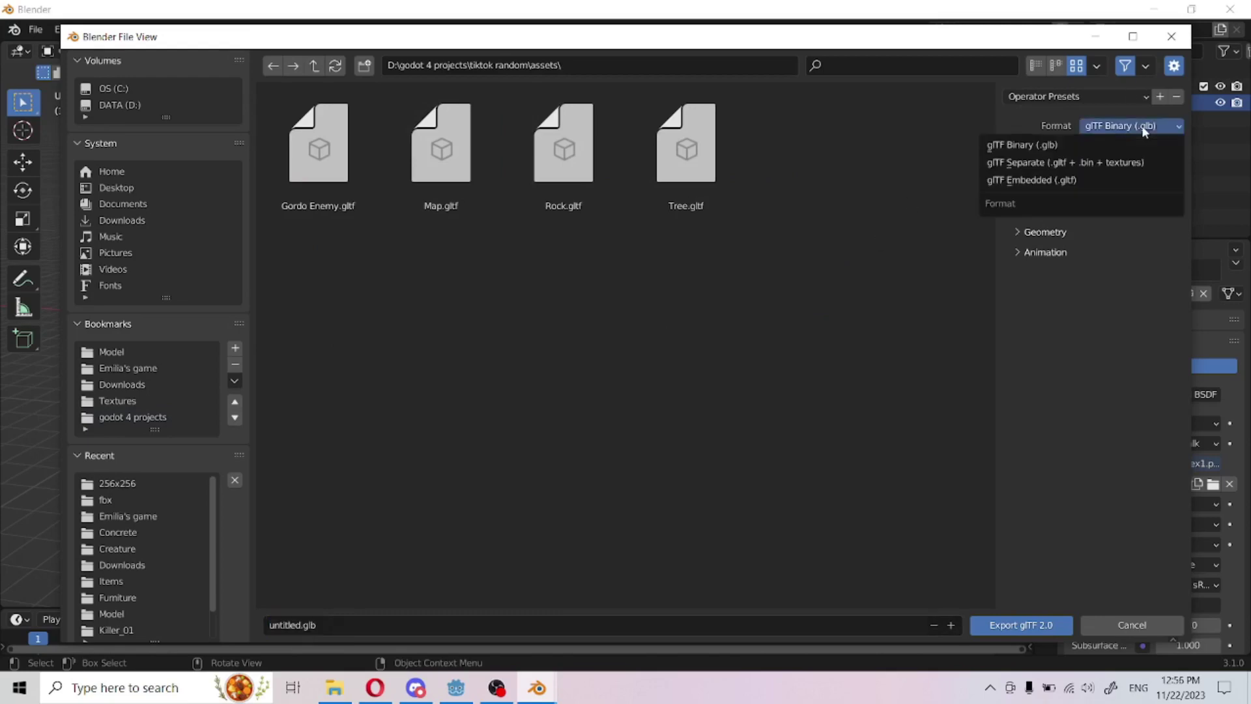
left_click(1056, 163)
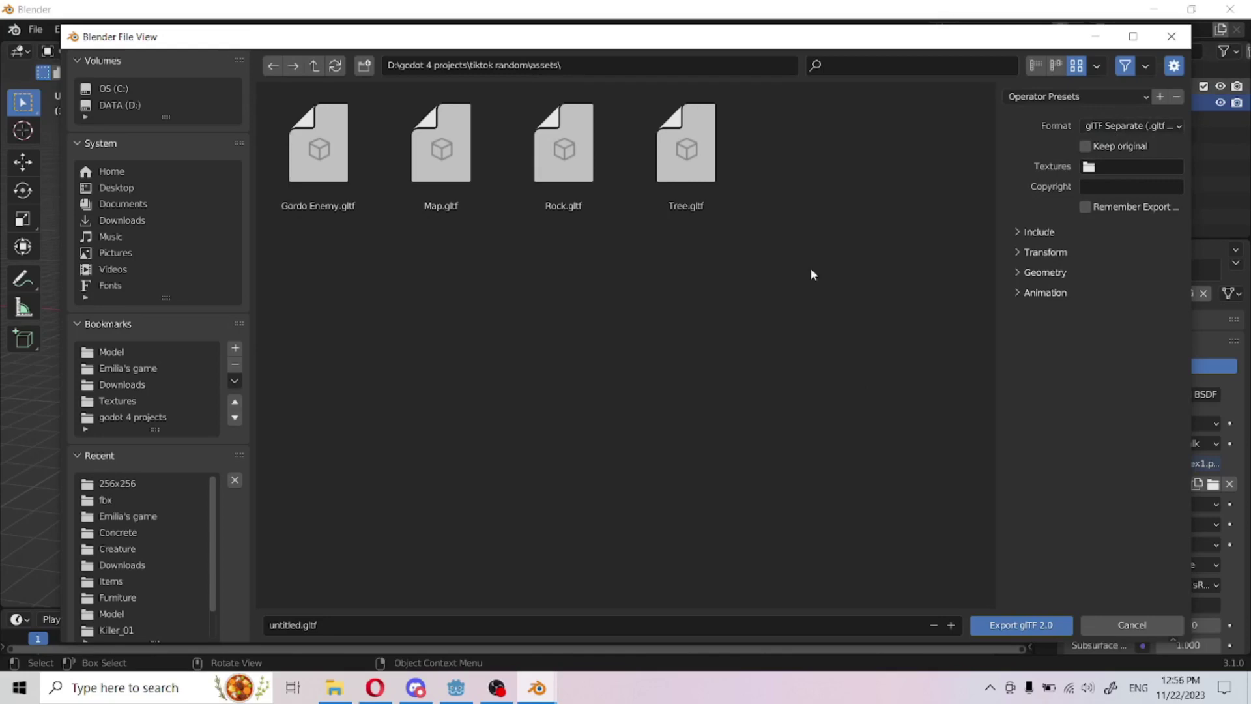
left_click(344, 619)
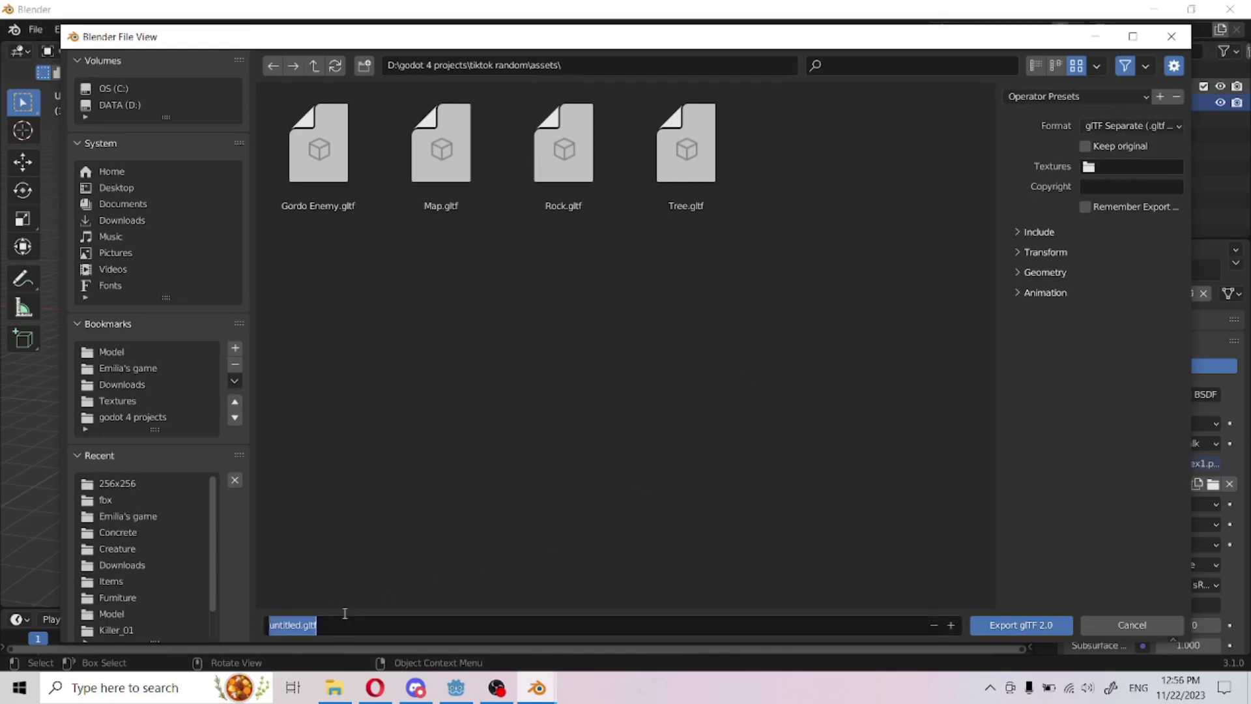
type("hou")
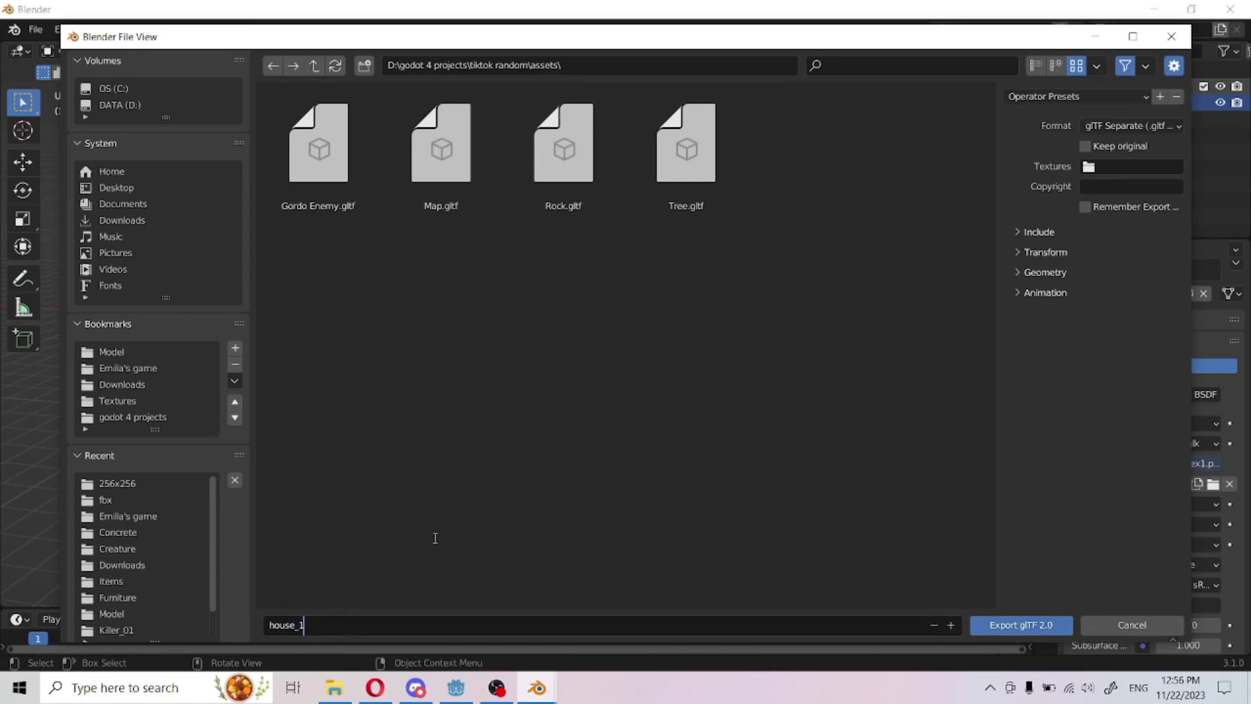
type("se_1")
key("Return")
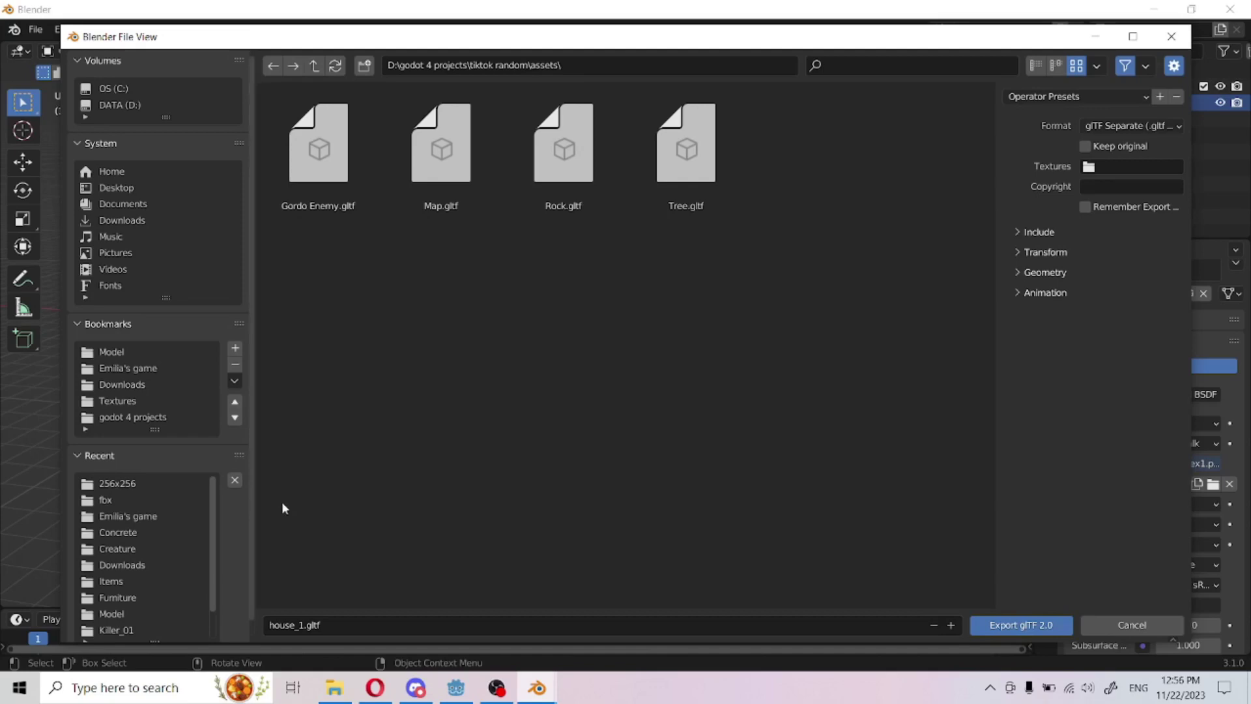
Step: Limit the export to selected objects and export the glTF file
left_click(1031, 232)
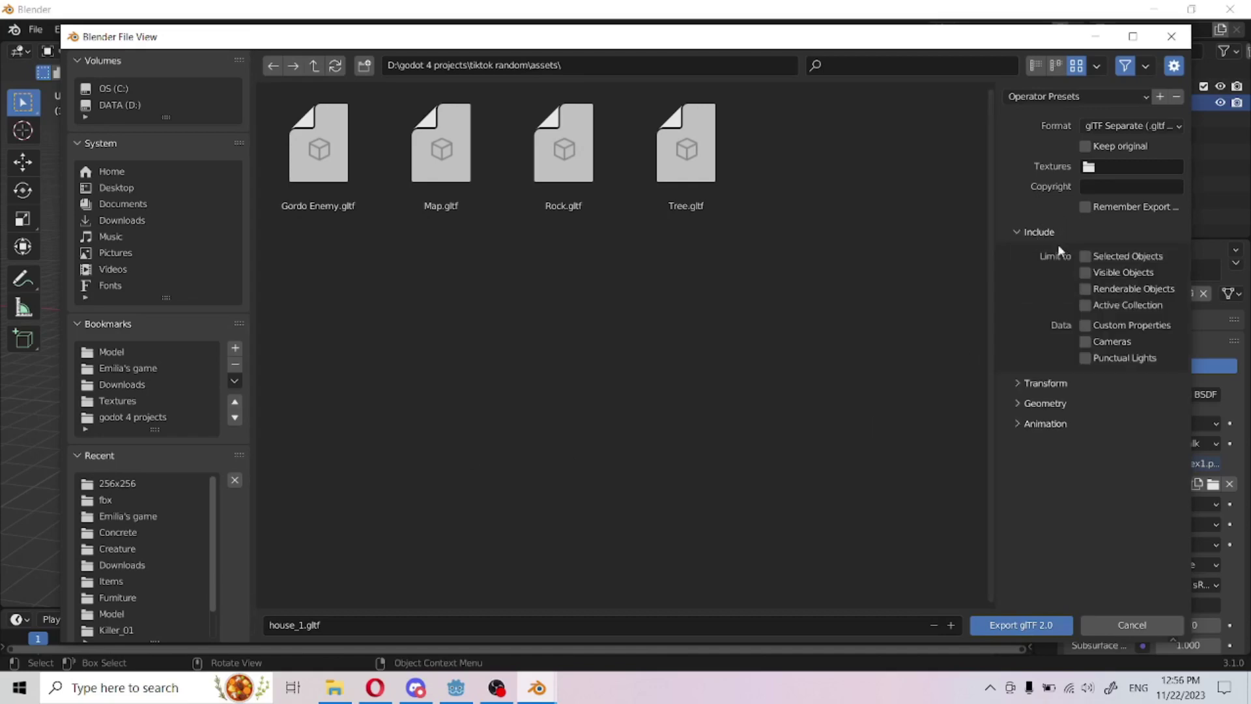
left_click(1086, 256)
left_click(1014, 626)
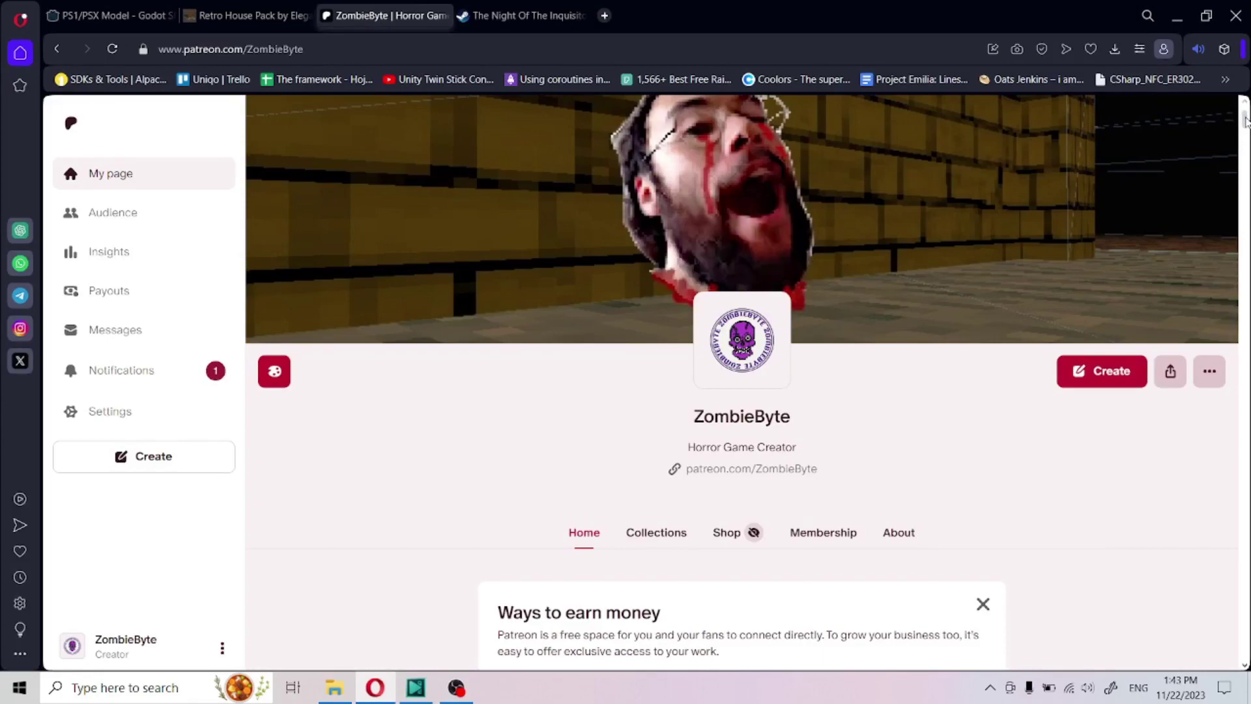
Step: Look over the ZombieByte Patreon page and the Steam store page for The Night Of The Inquisitor
mouse_move(1245, 120)
left_mouse_down()
mouse_move(1211, 249)
mouse_move(1207, 229)
mouse_move(1238, 201)
mouse_move(1245, 122)
left_mouse_up()
scroll(1245, 122, "down", 4)
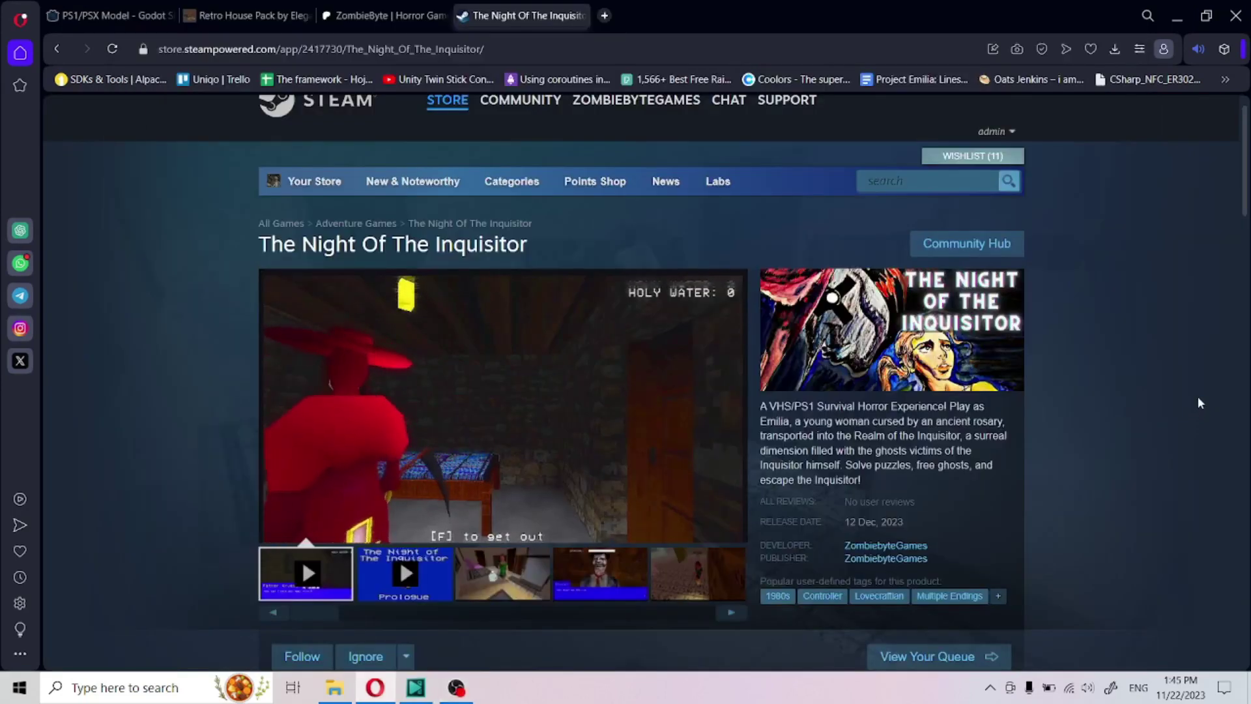
left_click_drag(302, 244, 531, 249)
left_click(1004, 409)
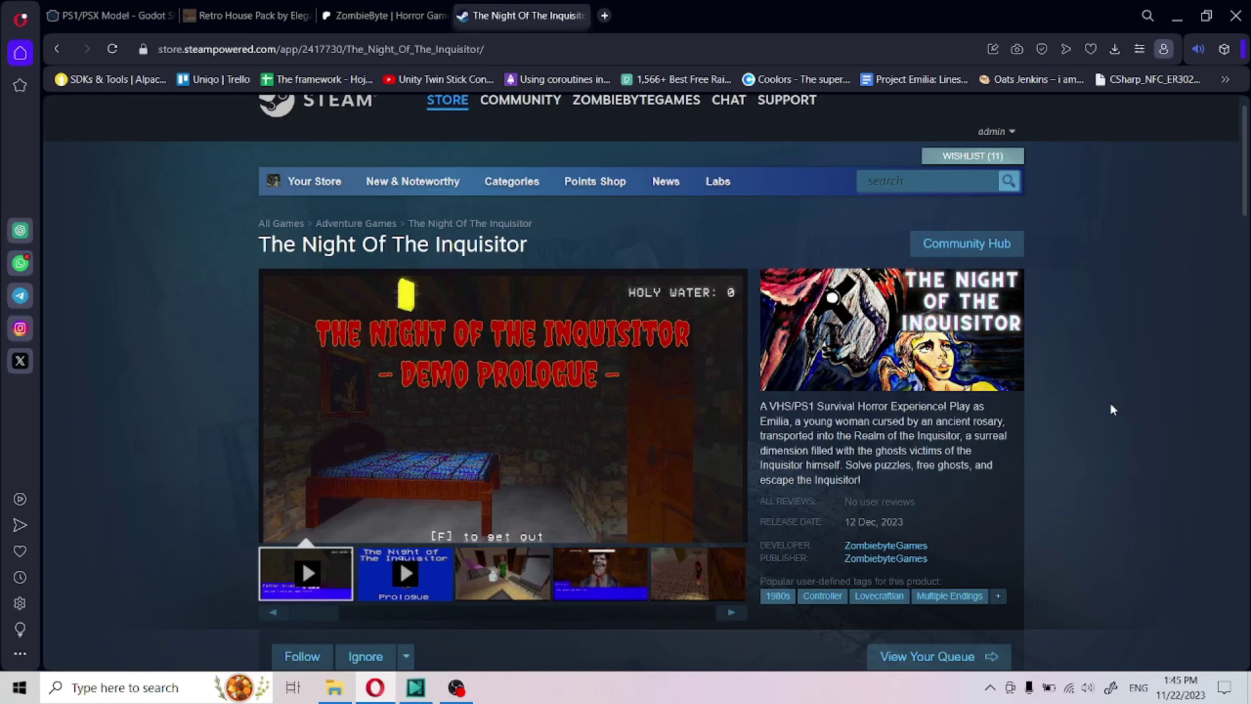
Step: Browse the gameplay screenshots of The Night Of The Inquisitor on its Steam store page
left_click(502, 573)
left_click(600, 573)
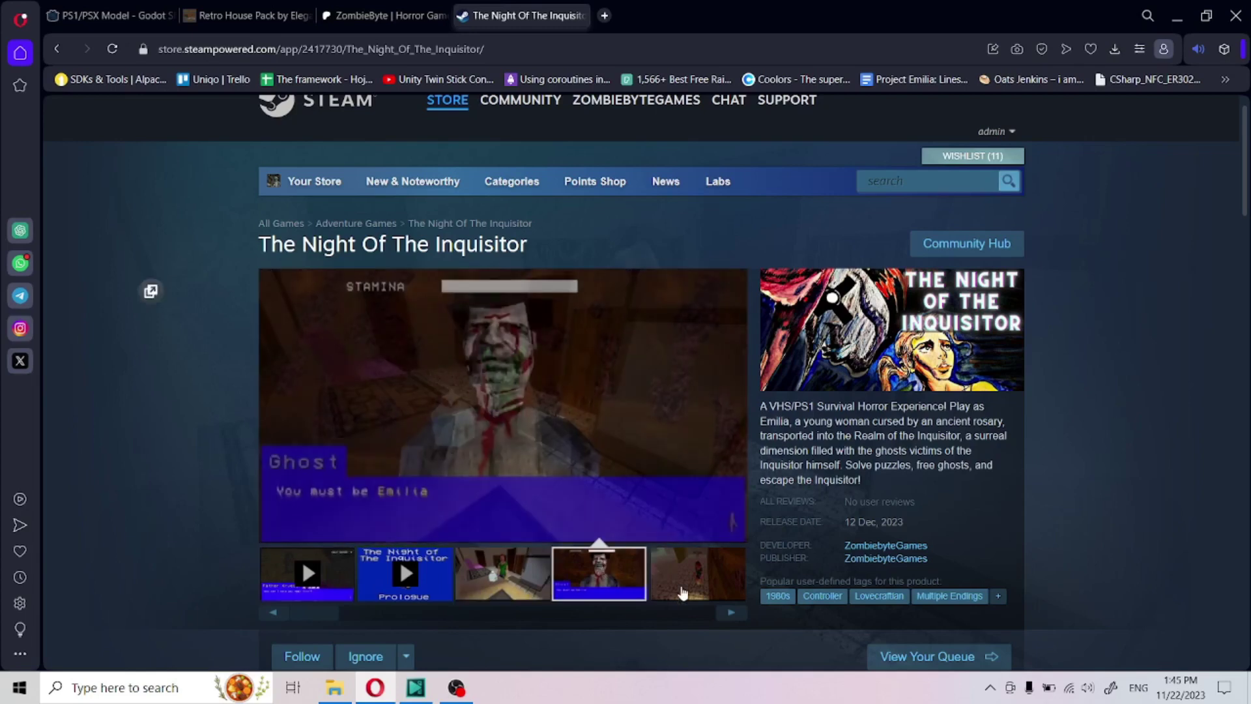
left_click(739, 614)
left_click(739, 614)
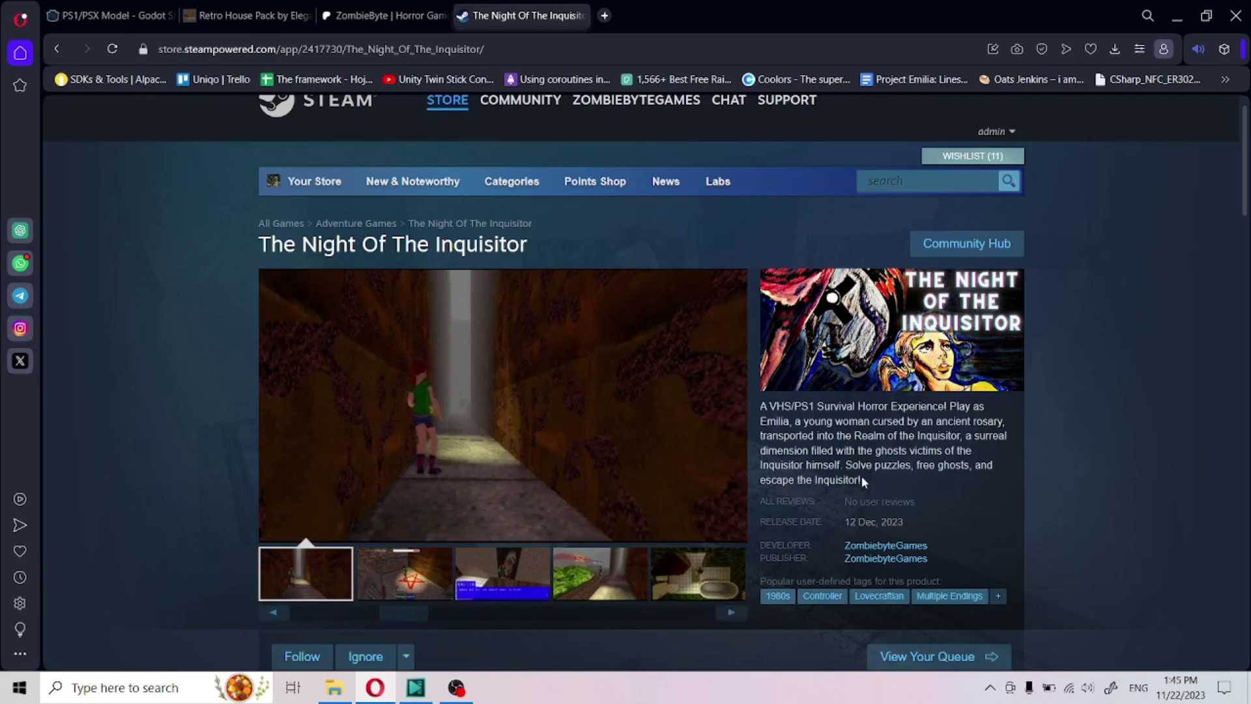
Step: Read the short description and release date of The Night Of The Inquisitor on the store page
left_click_drag(861, 481, 805, 423)
left_click(851, 534)
left_click_drag(846, 522, 866, 523)
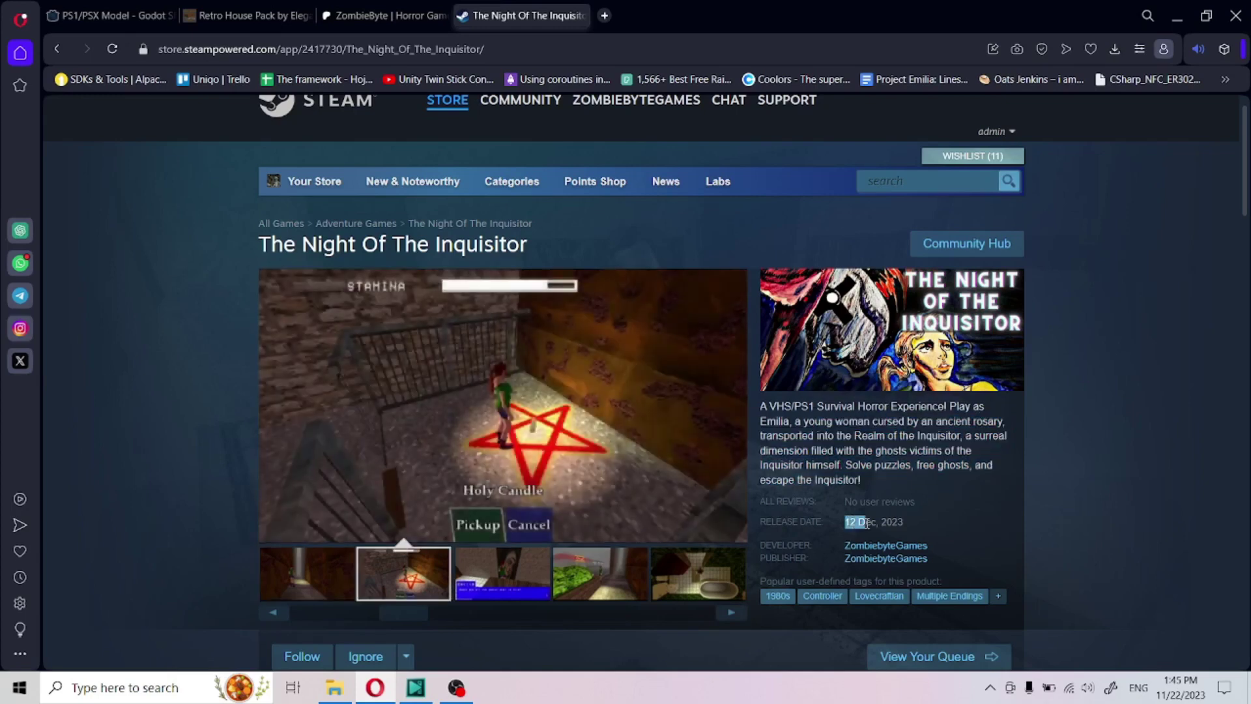
left_click_drag(868, 524, 898, 525)
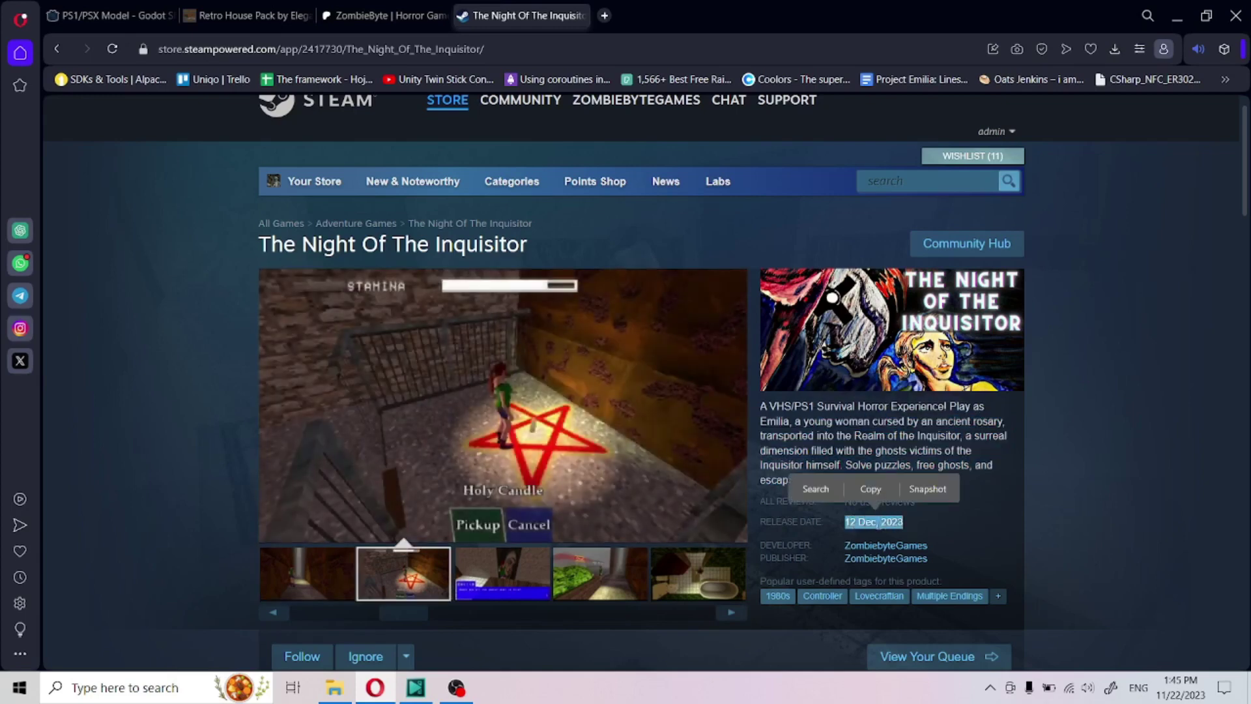
double_click(867, 522)
double_click(872, 406)
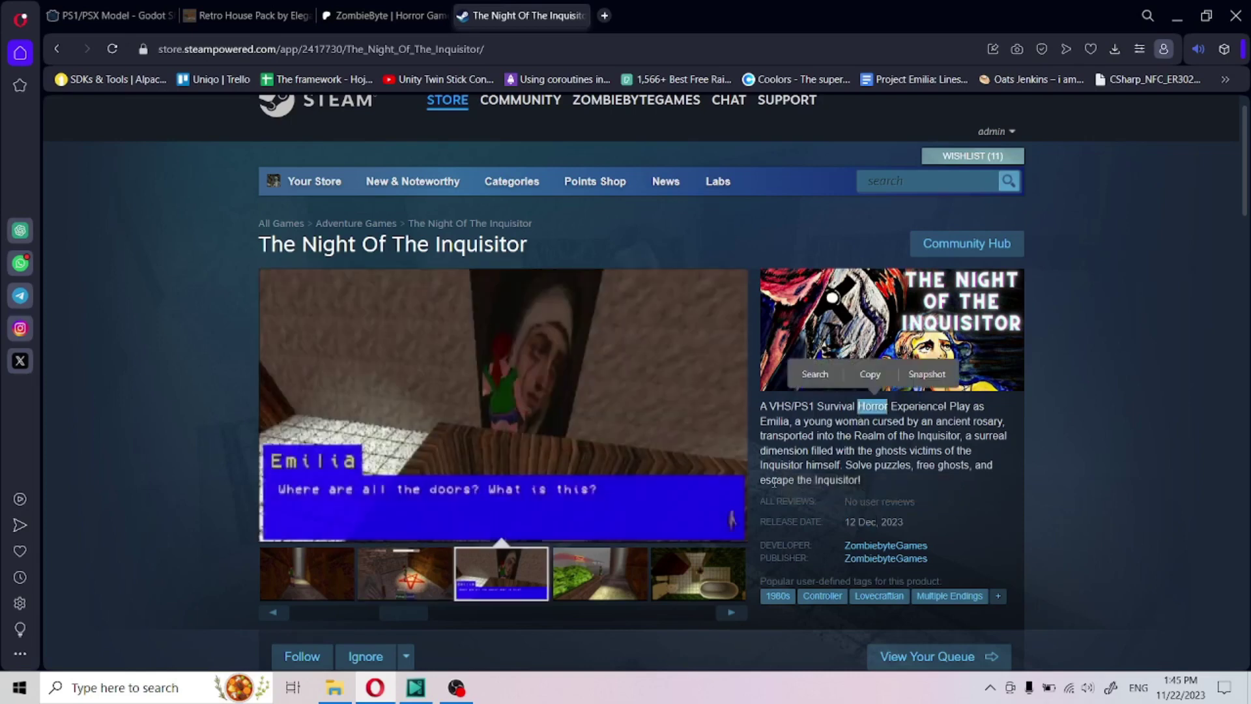
double_click(889, 423)
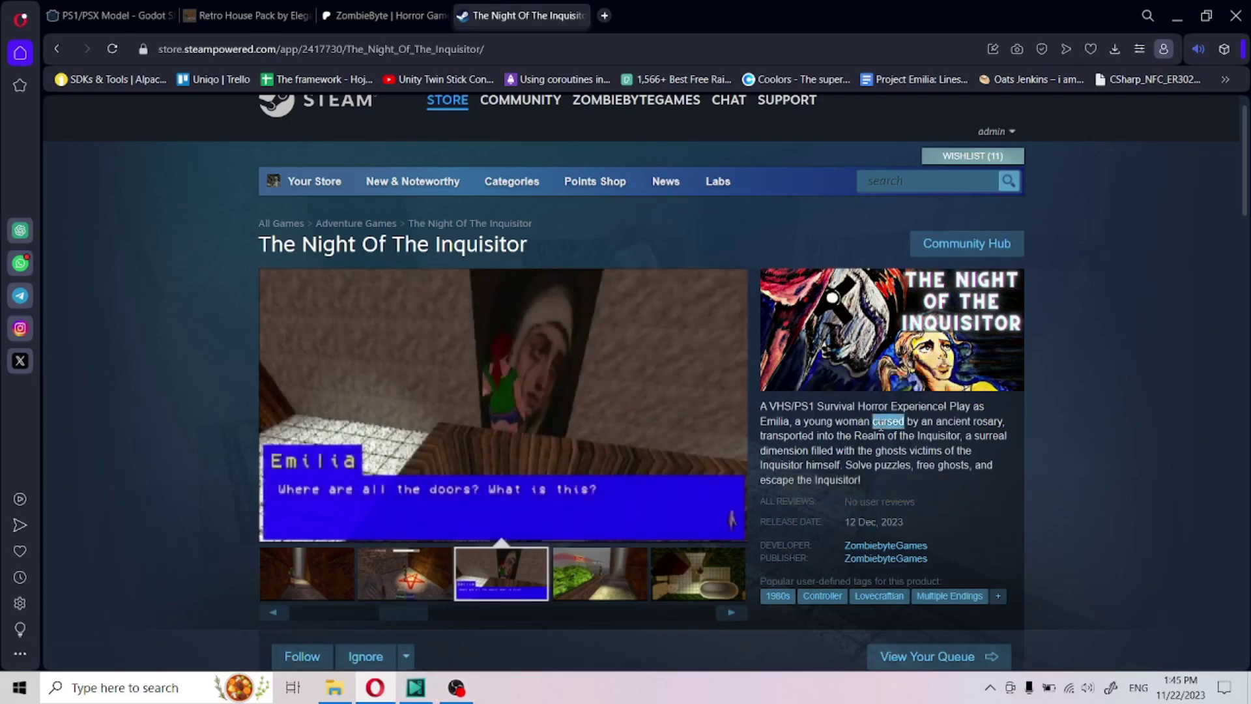
left_click_drag(992, 465, 842, 437)
triple_click(764, 406)
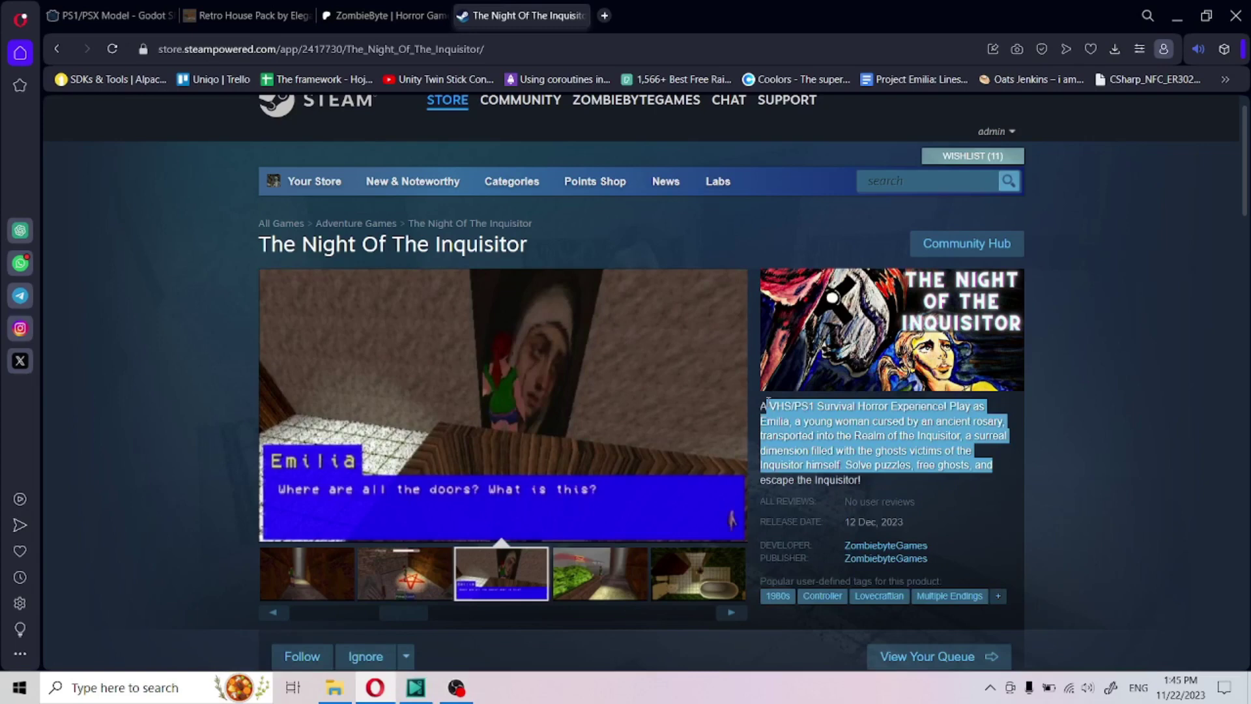
double_click(787, 436)
left_click(837, 463)
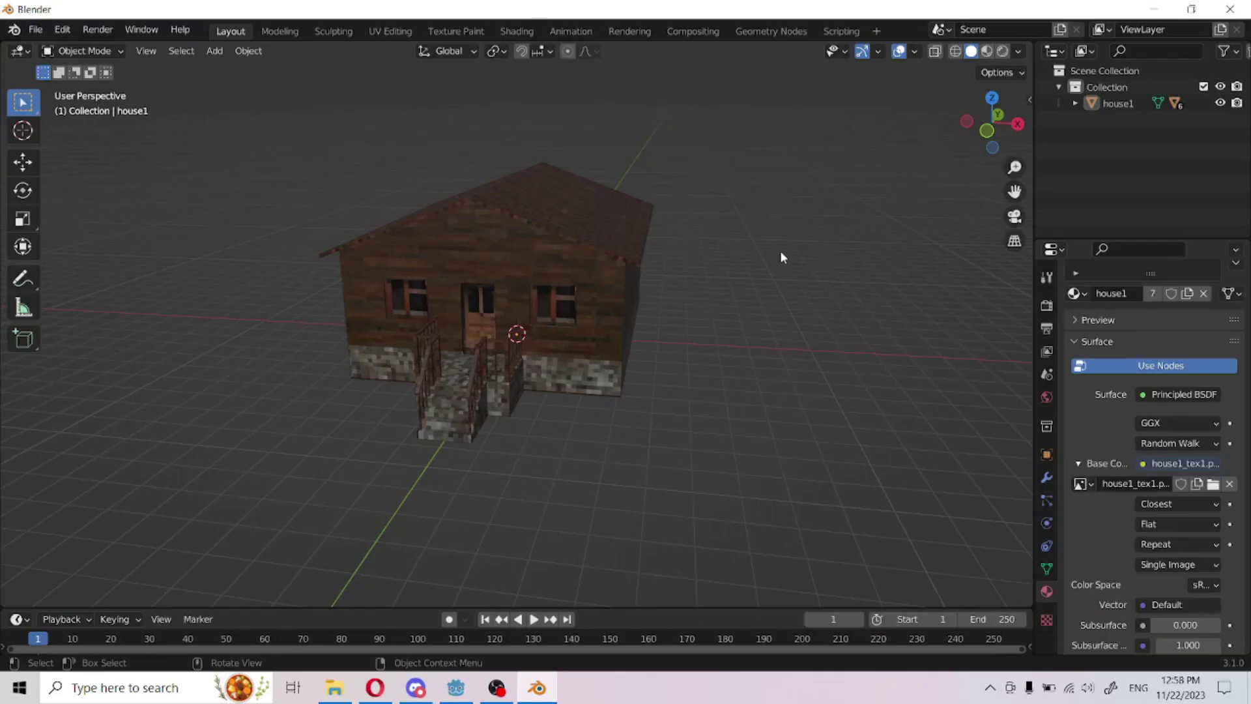
Step: Switch to Blender, try Linear interpolation on the house1 base color texture, and set it back to Closest
middle_click_drag(780, 250, 765, 289)
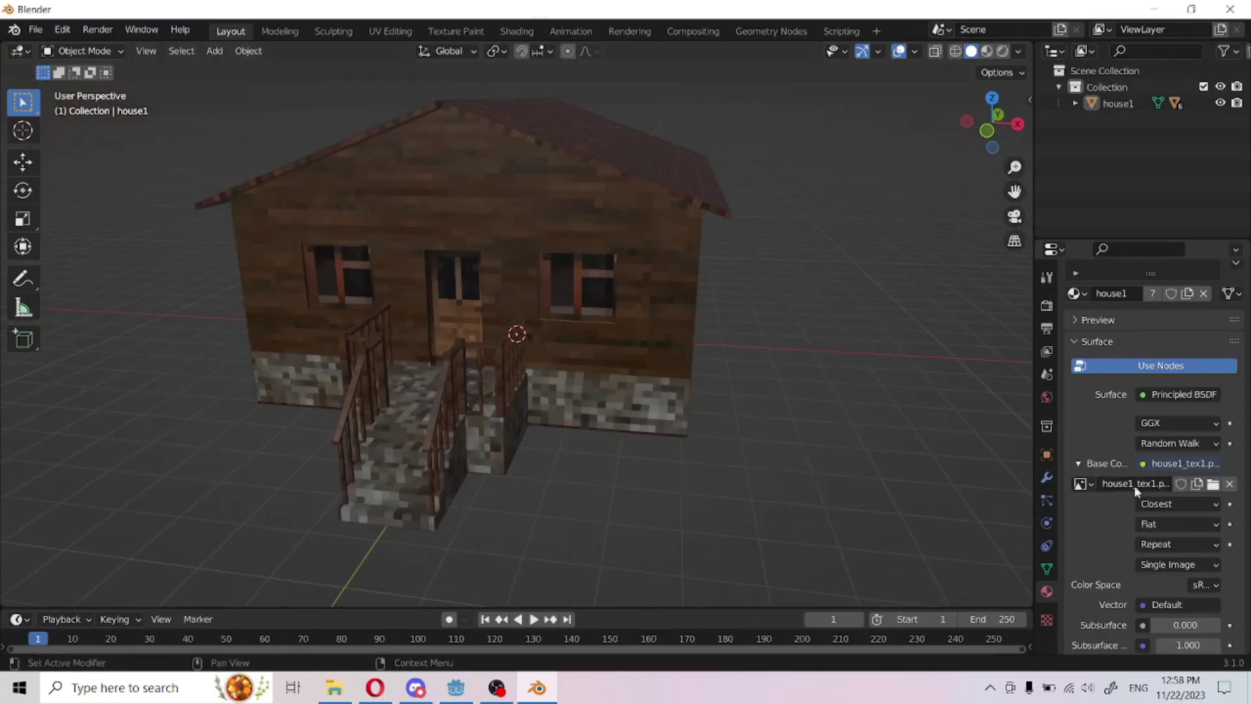
left_click(1151, 504)
left_click(1160, 508)
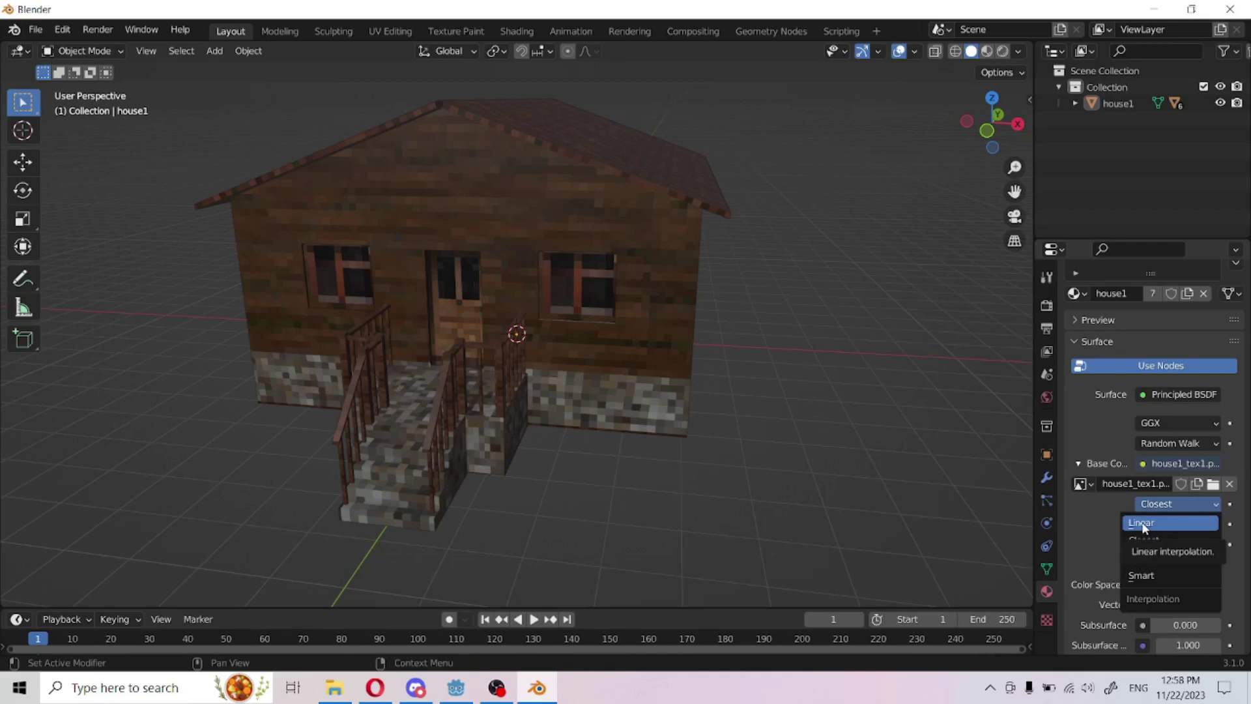
left_click(1183, 529)
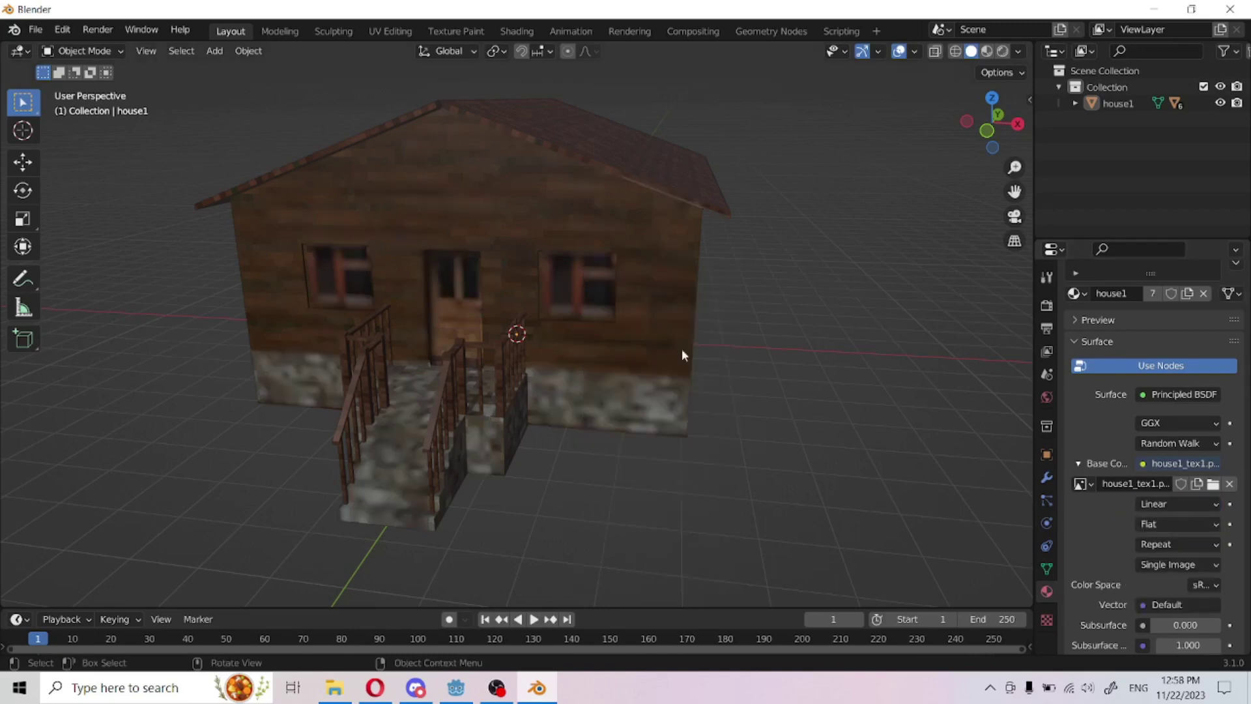
scroll(552, 346, "up", 2)
scroll(554, 259, "down", 4)
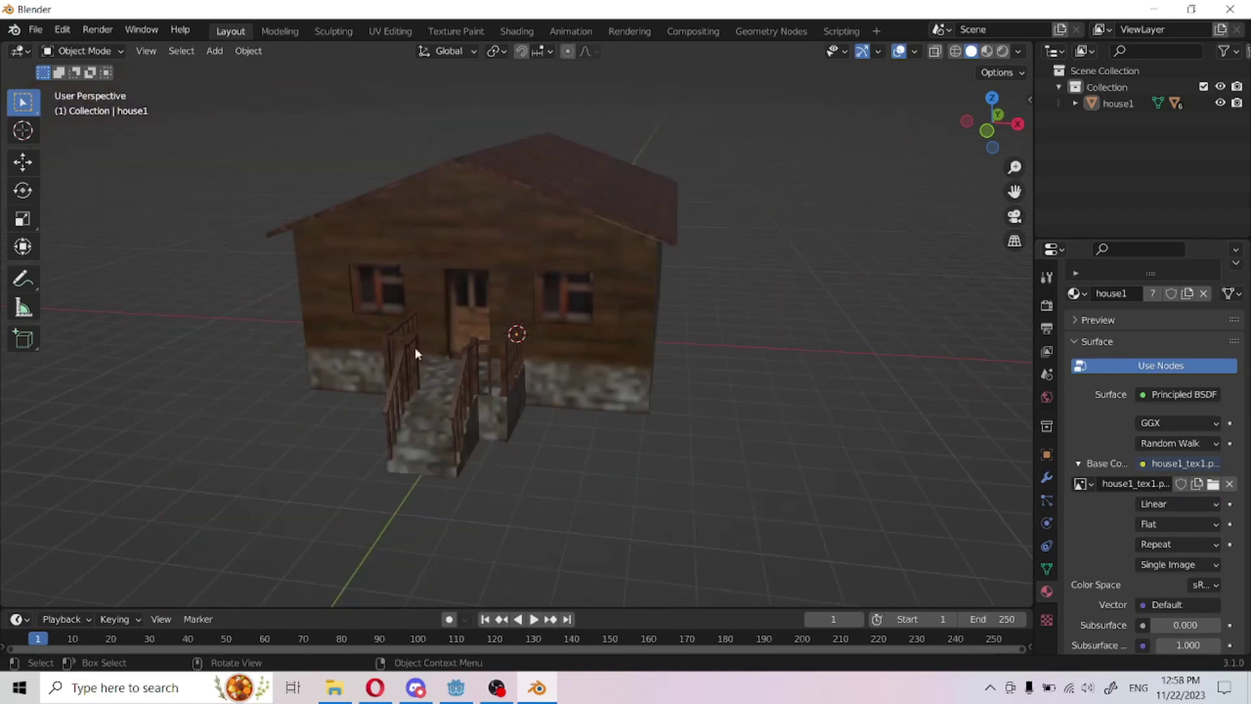
left_click(1207, 504)
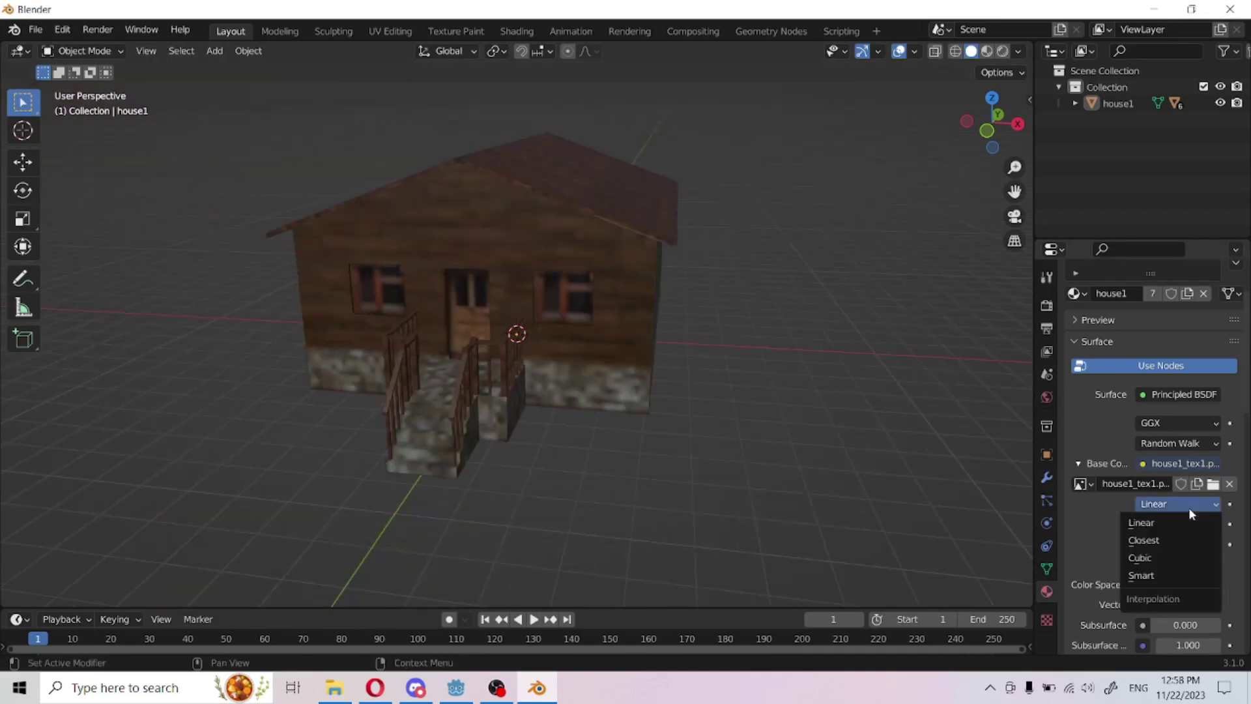
left_click(1146, 542)
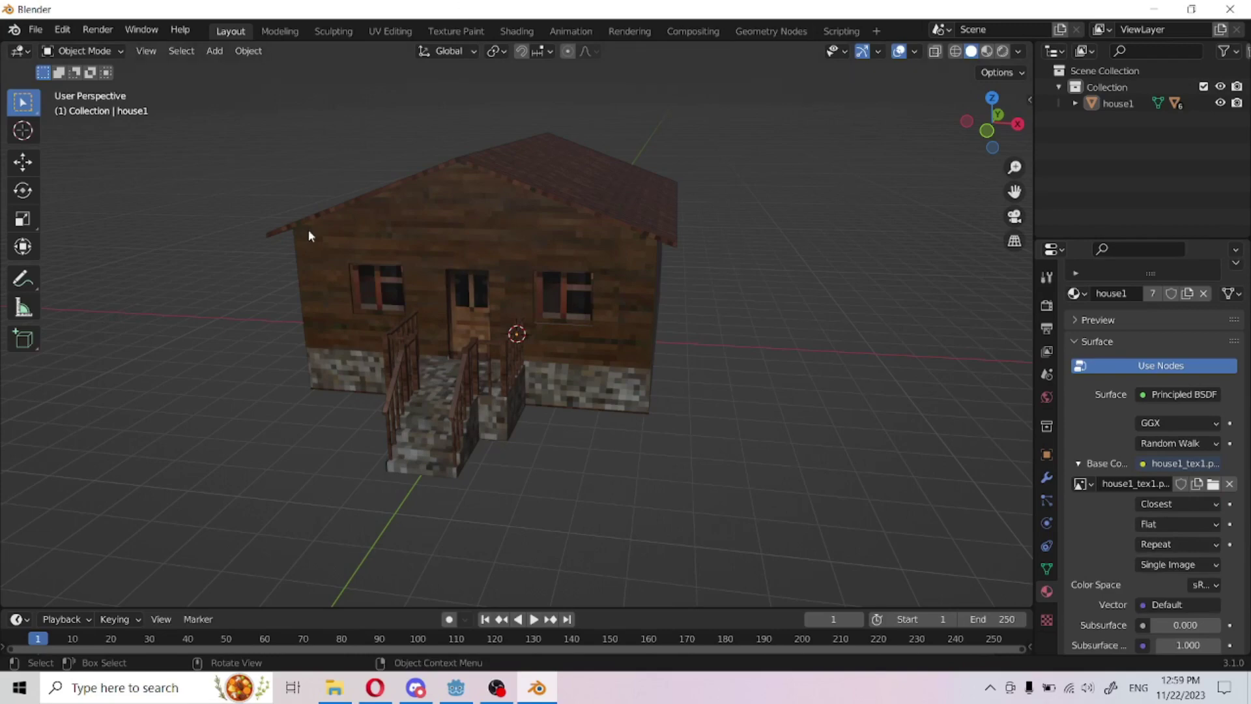
Step: Switch to Godot and place the house_1.gltf asset on the grass ground in the test scene
key("alt+Tab")
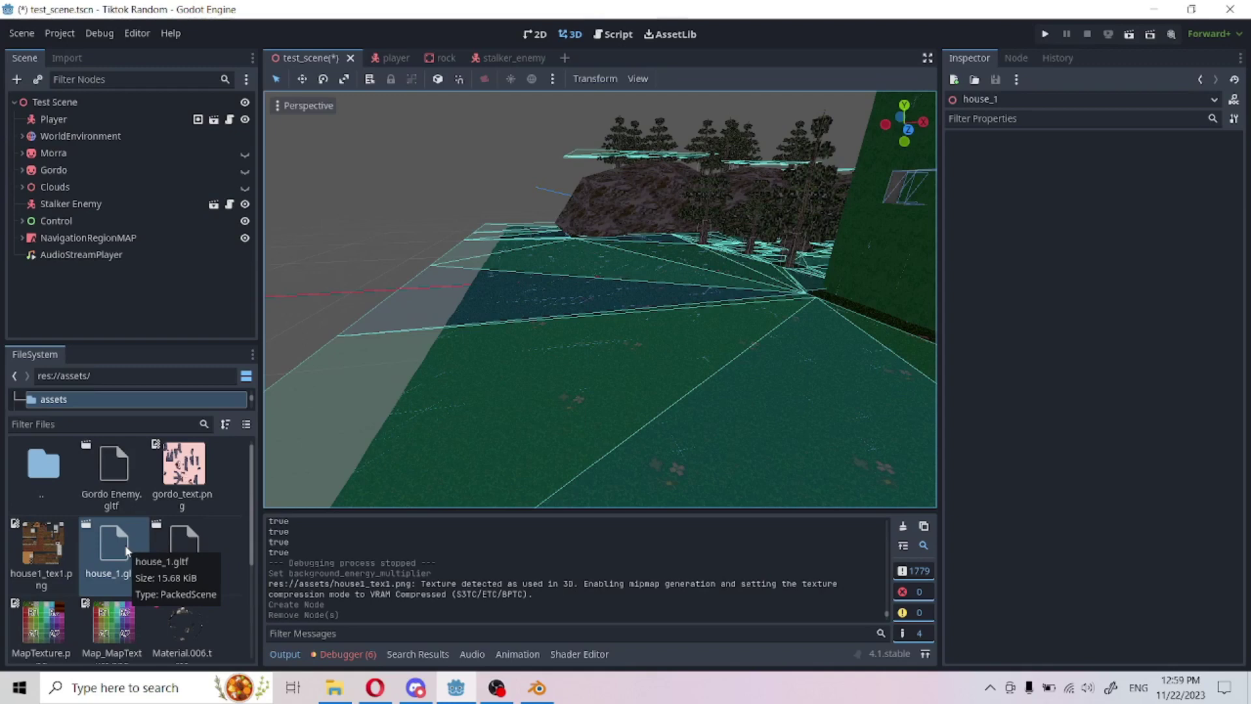
left_click_drag(110, 547, 617, 327)
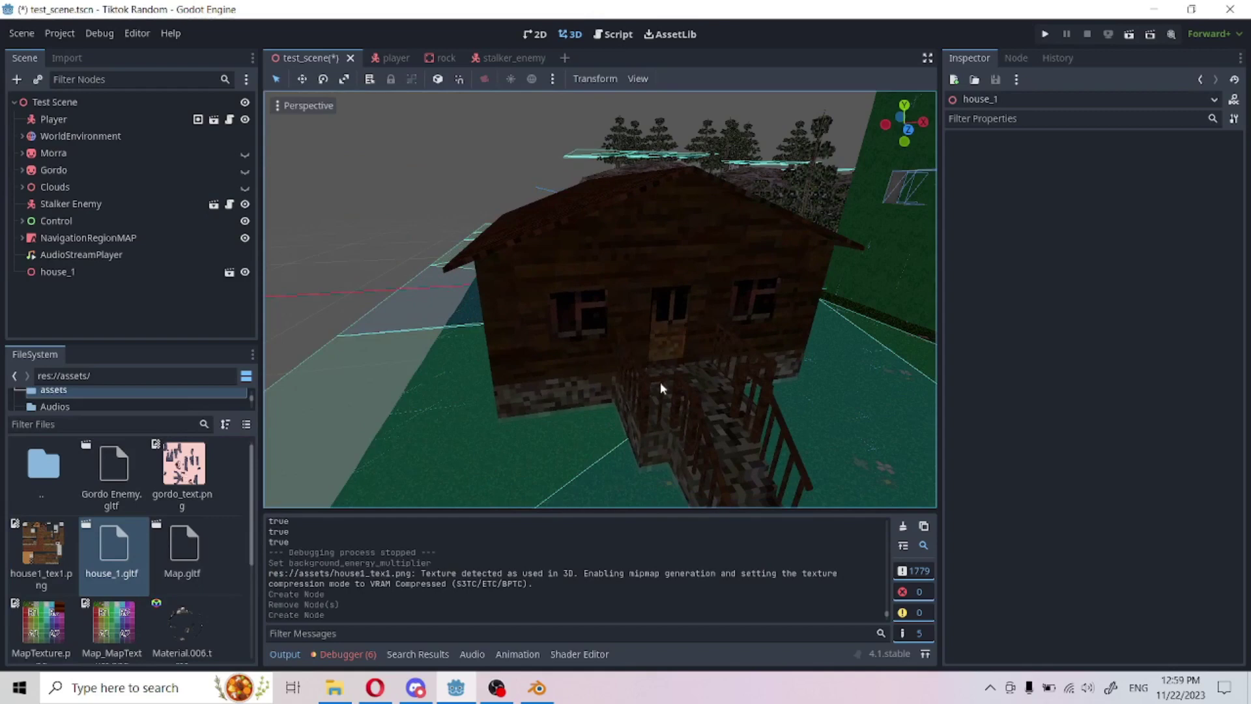
scroll(740, 369, "up", 3)
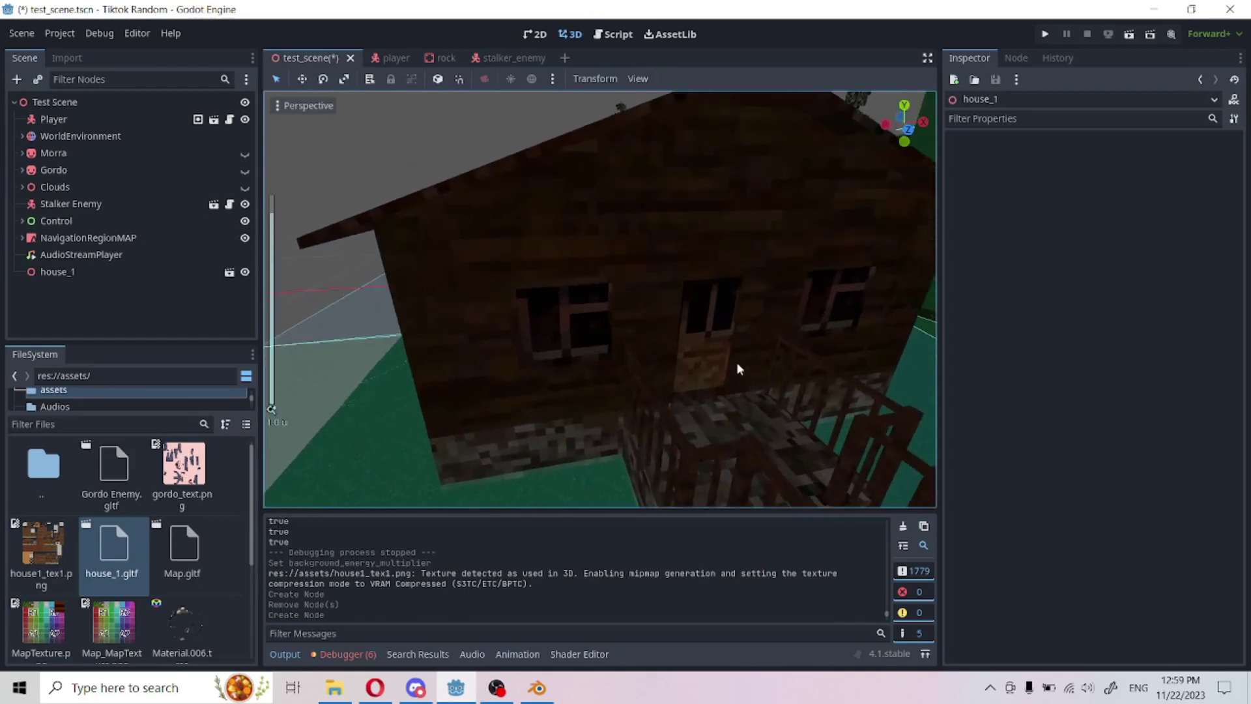
scroll(741, 366, "down", 4)
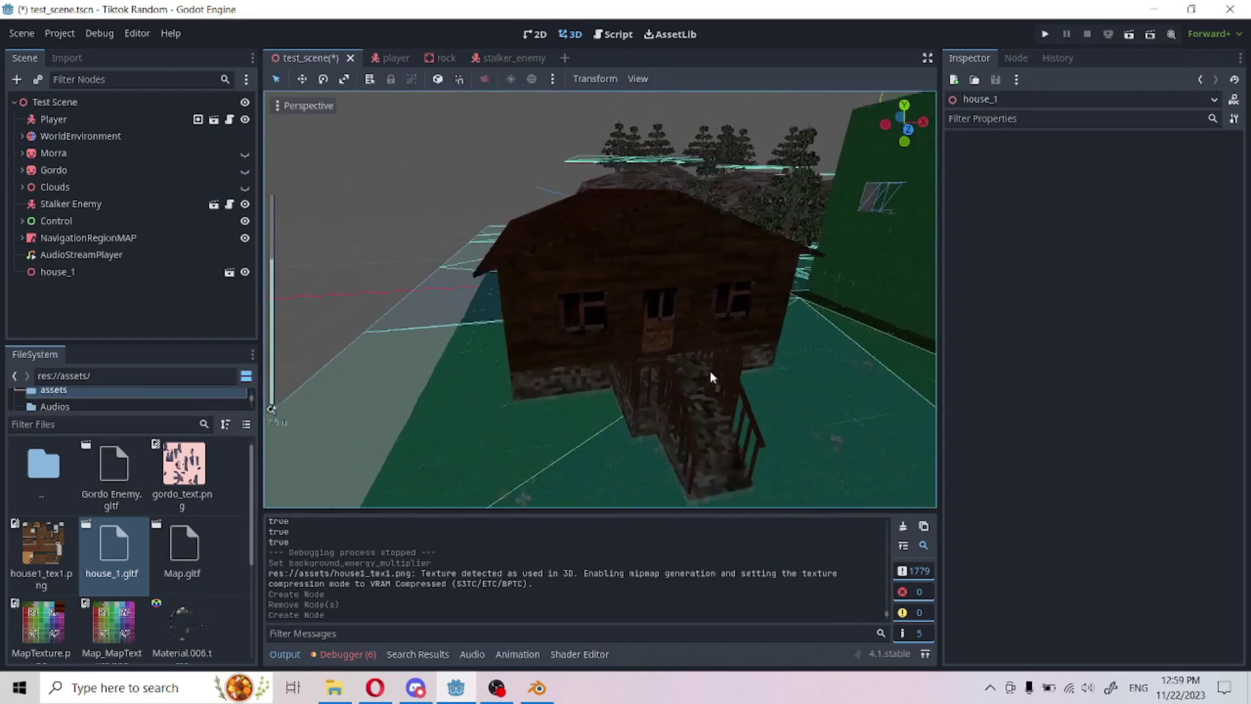
scroll(703, 301, "down", 3)
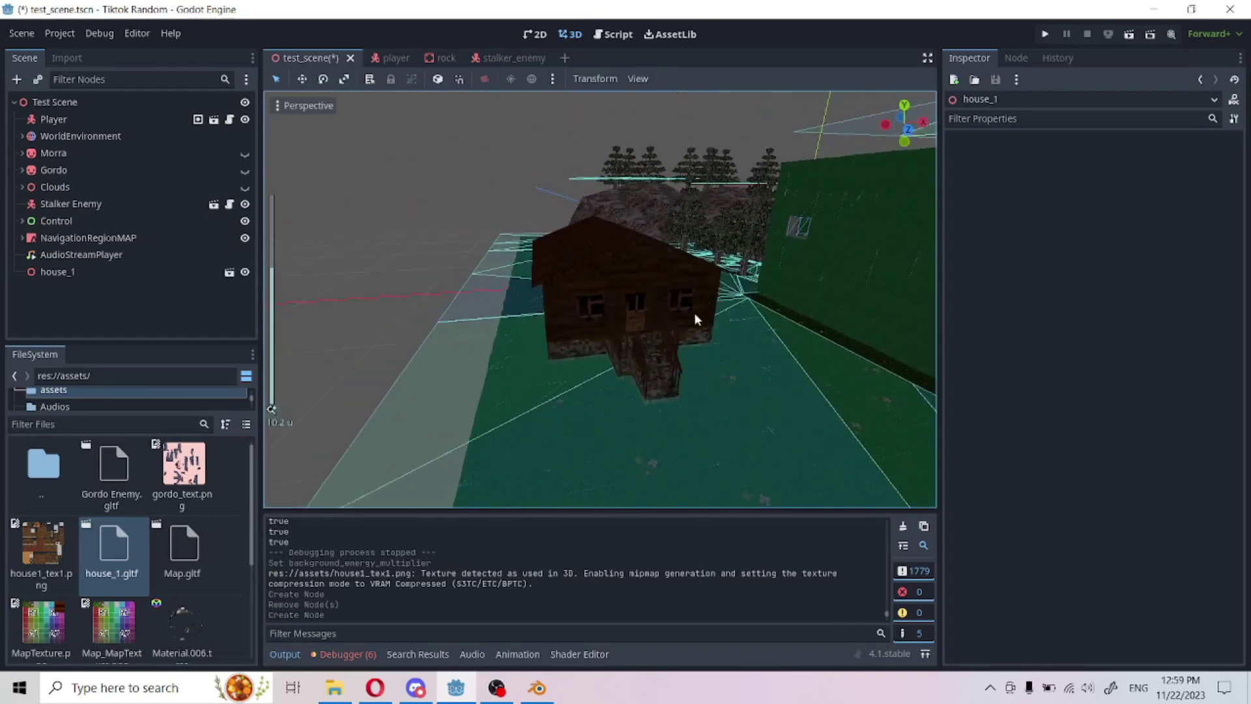
scroll(691, 329, "up", 15)
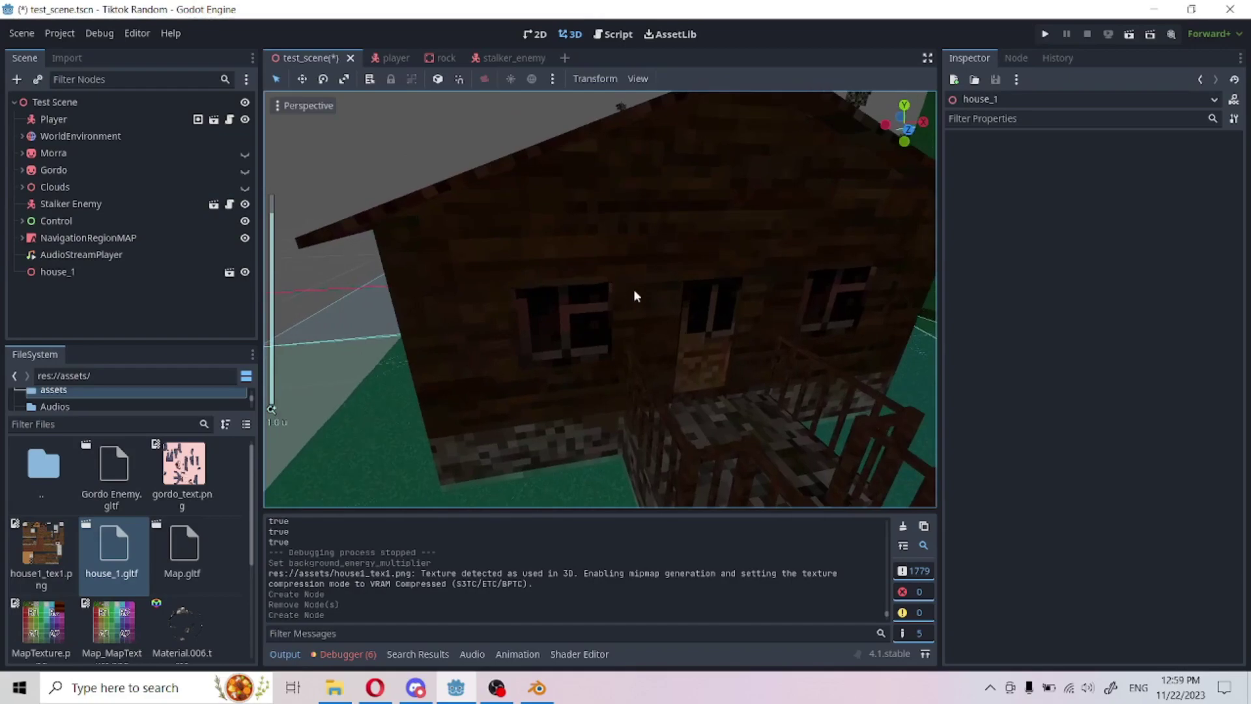
Step: Run the test scene and walk the player across the grass to the front of the new house
key("F6")
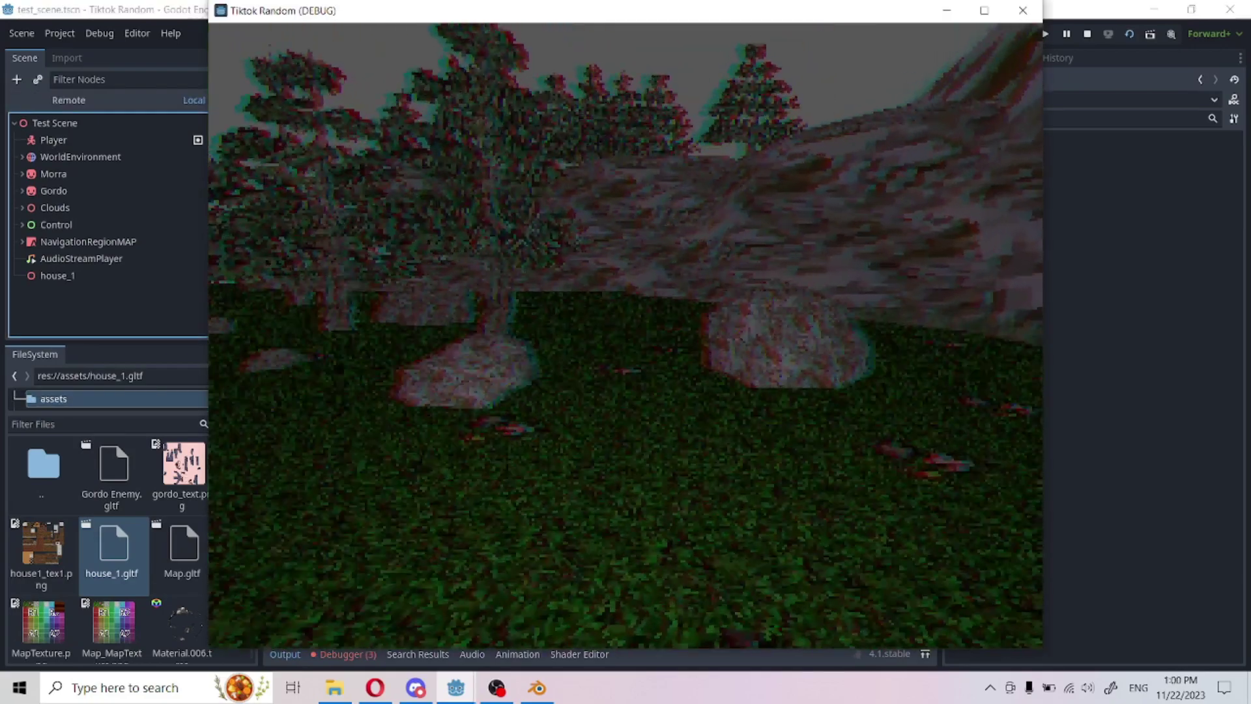
key("w")
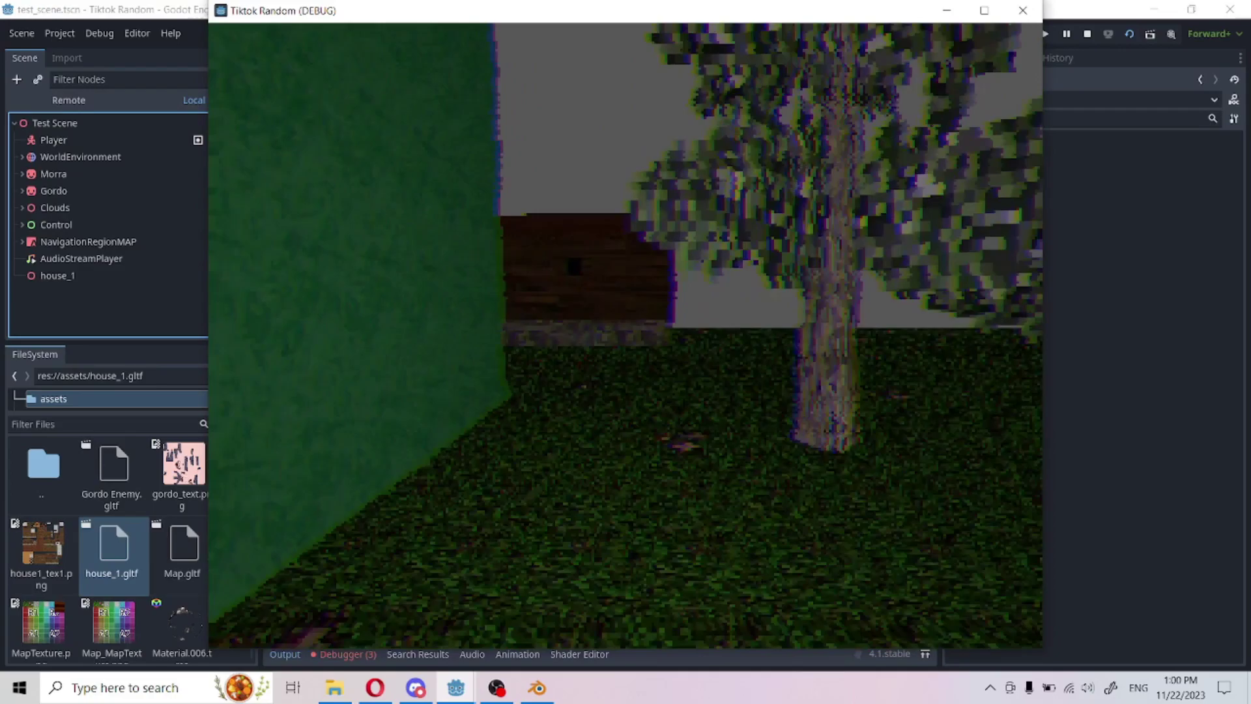
key("w")
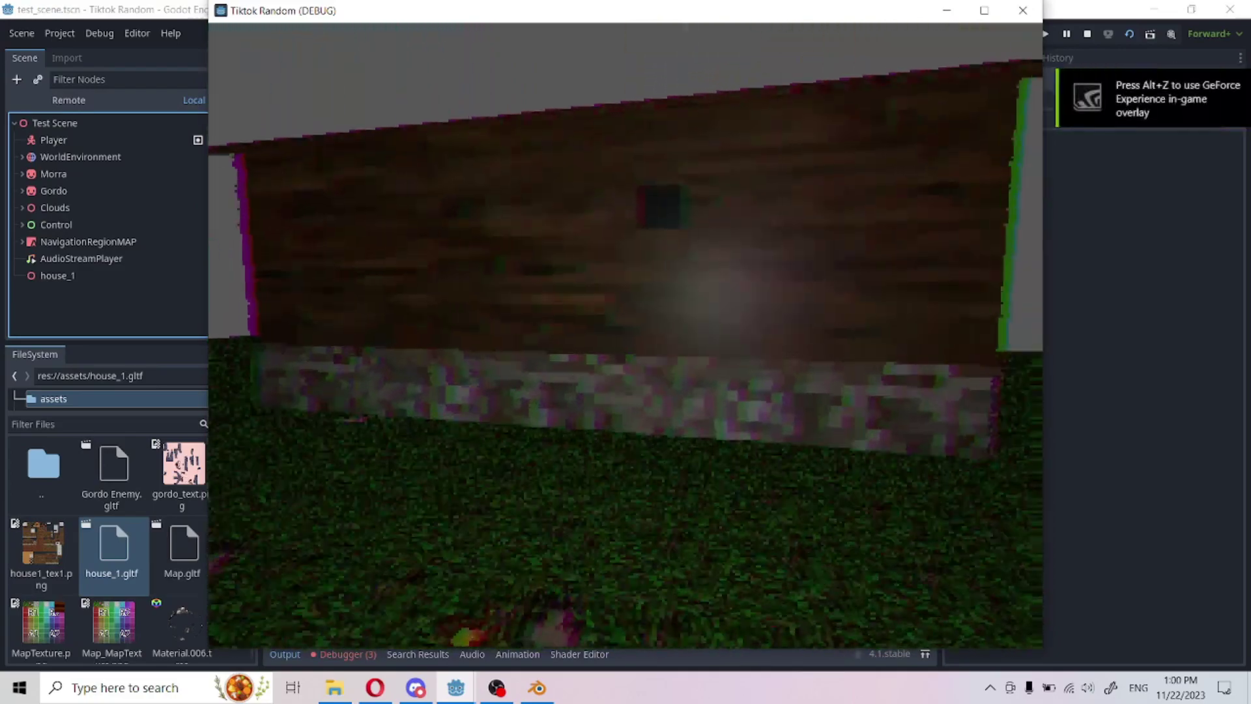
key("w")
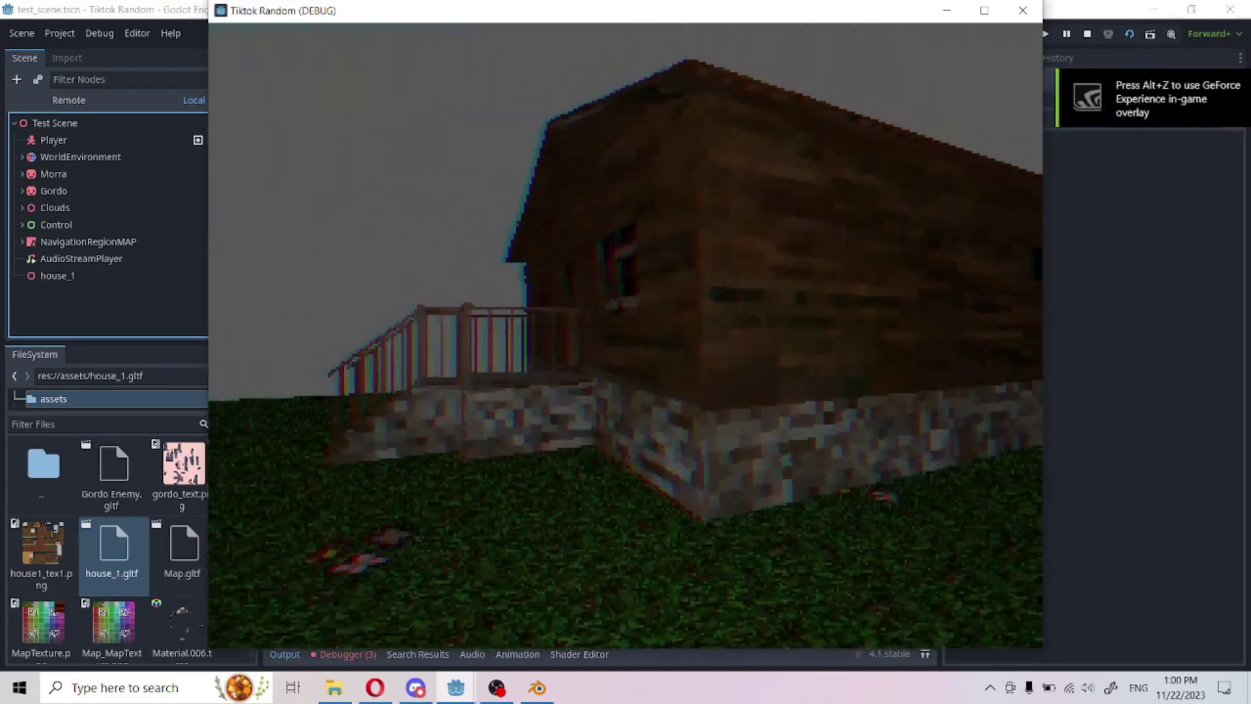
key("w")
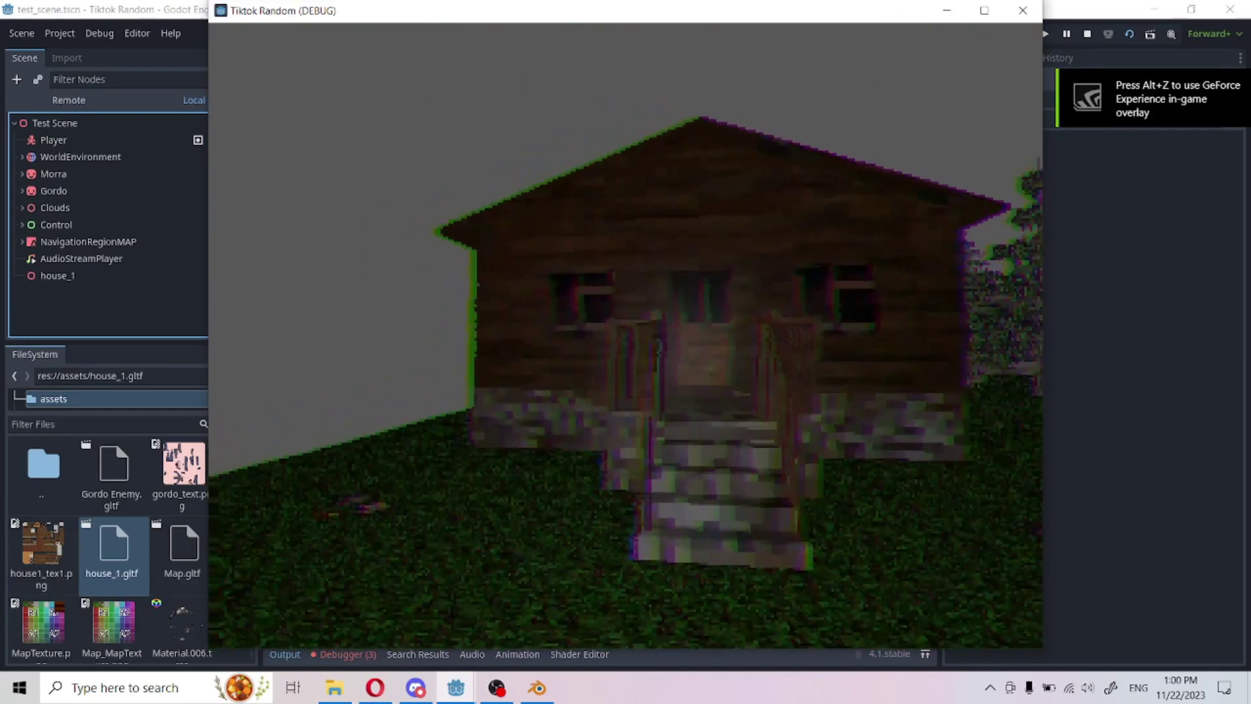
key("w")
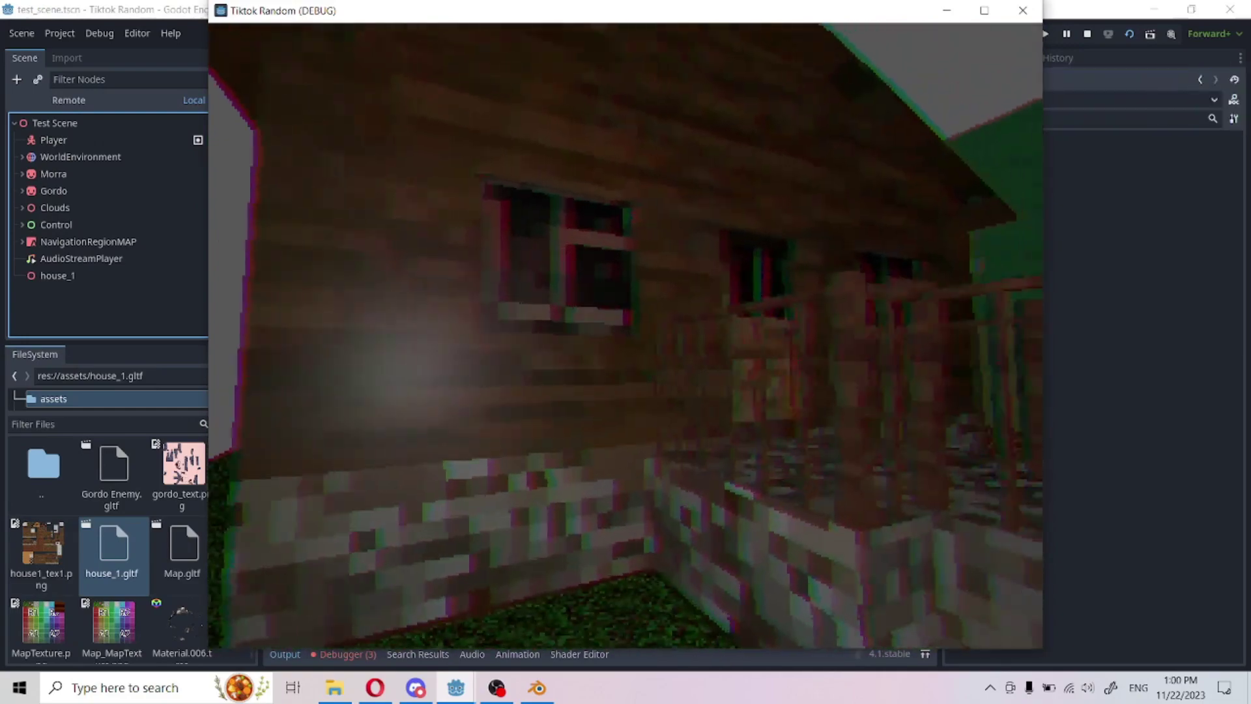
Step: Walk around the house in the running game to examine its walls, windows, stone base and stairs up close
key("s")
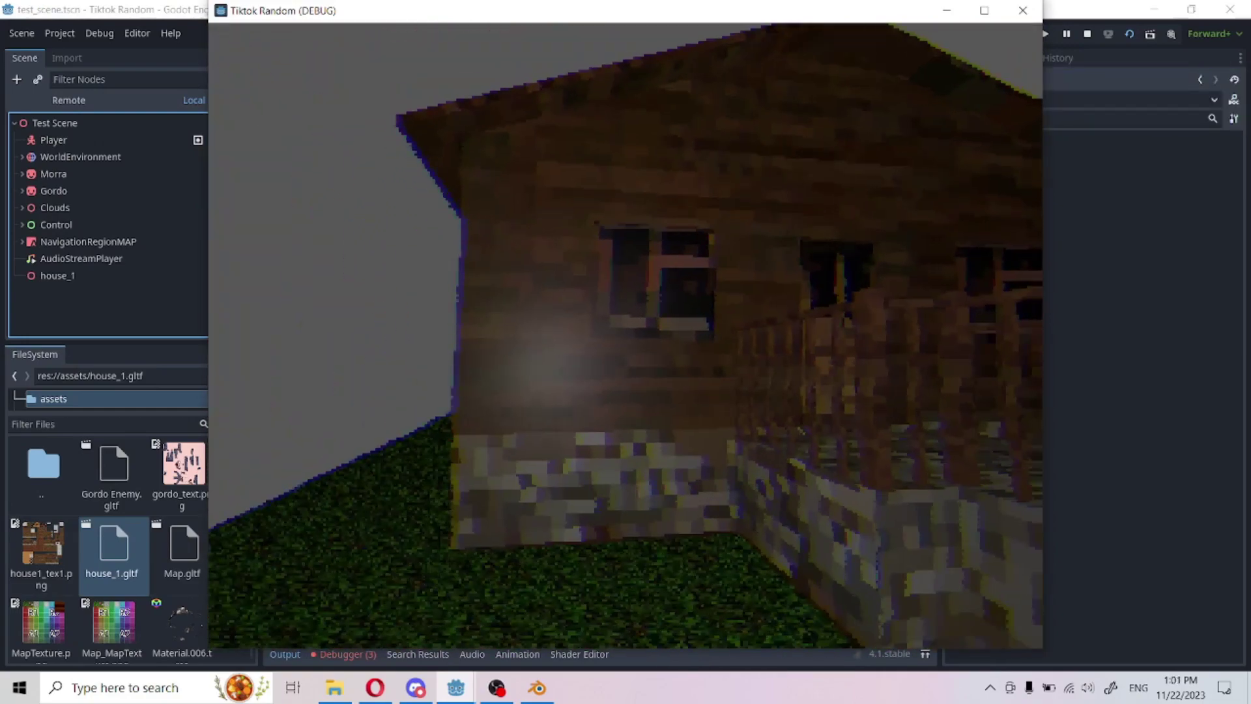
key("w")
key("w")
key("s")
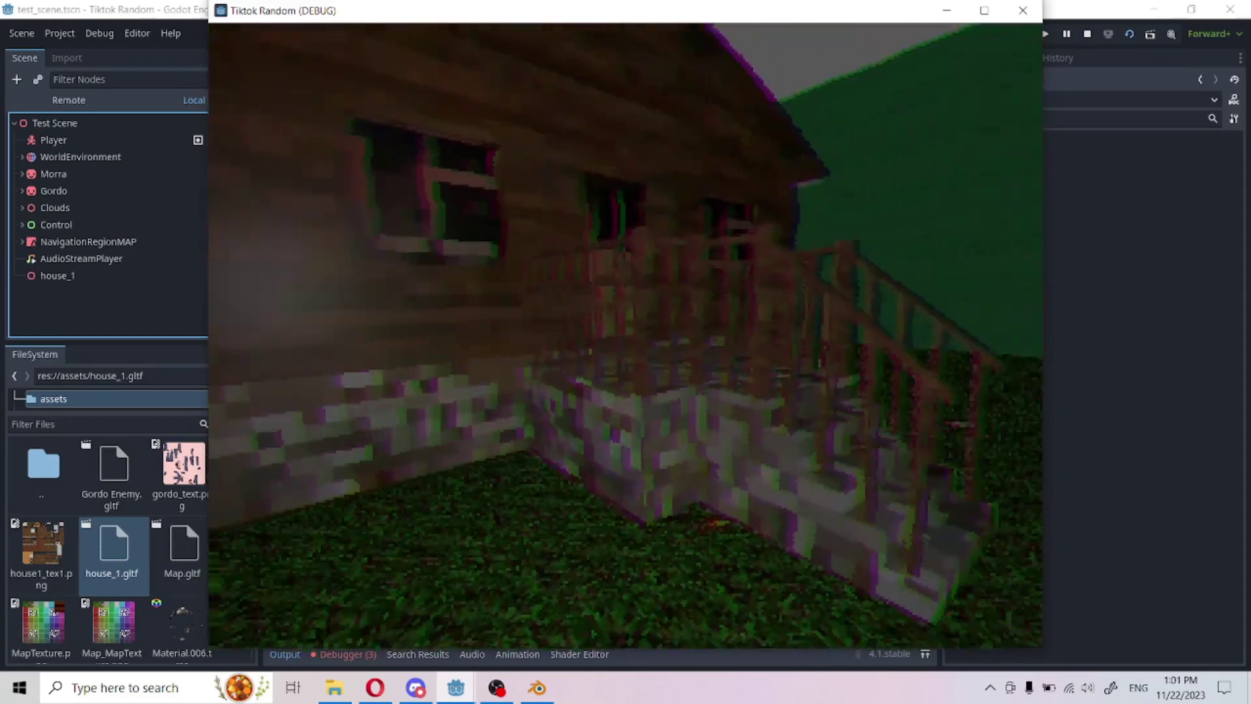
key("w")
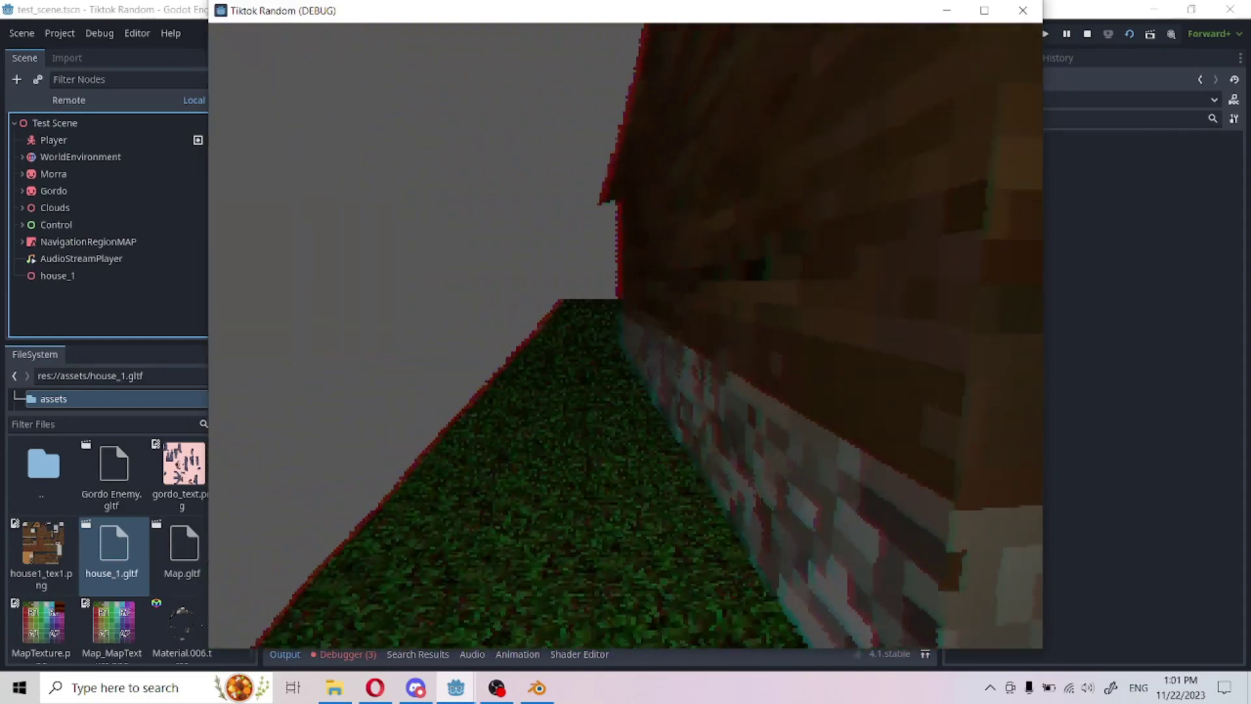
key("d")
key("a")
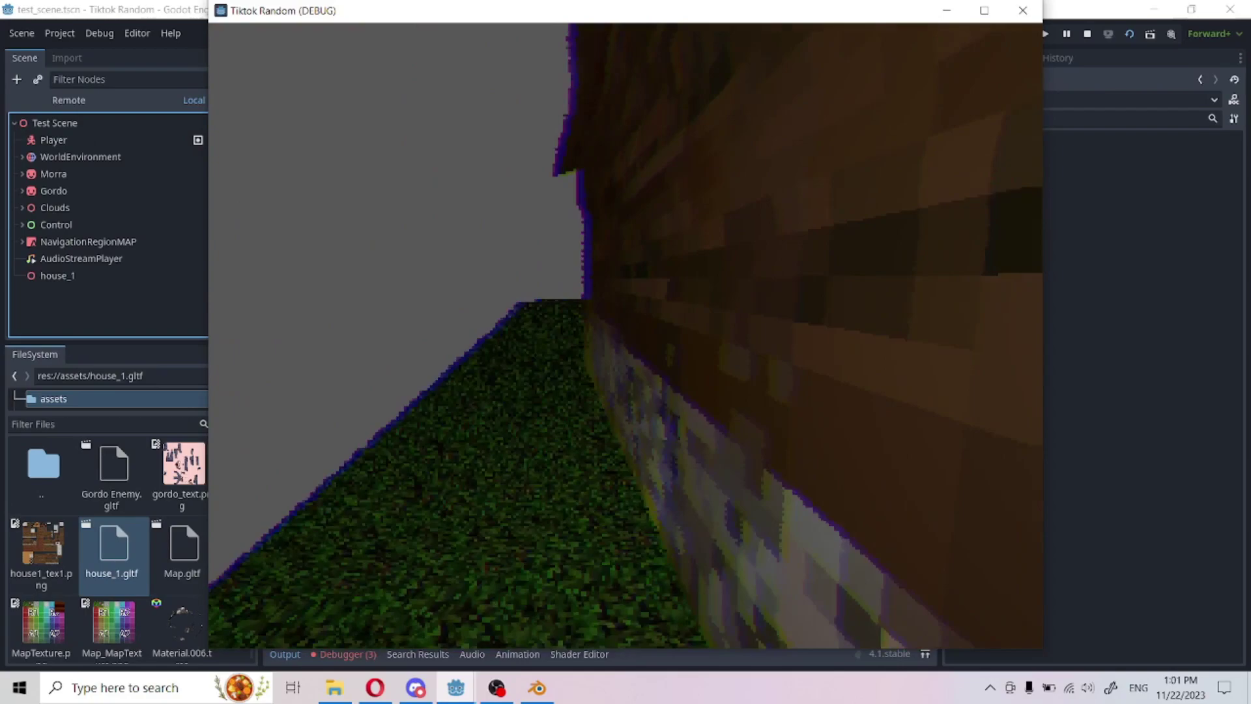
key("d")
key("a")
key("w")
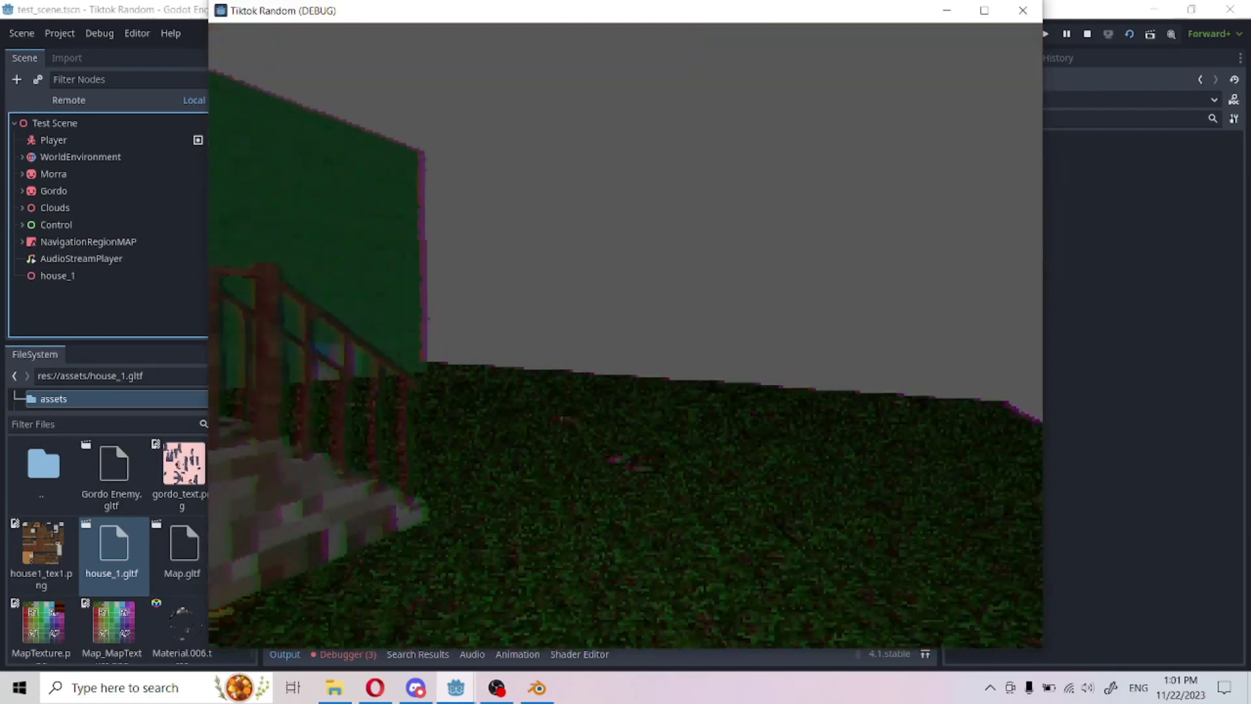
Step: Walk the player from the house to the large green building and inspect its wall texture
key("w")
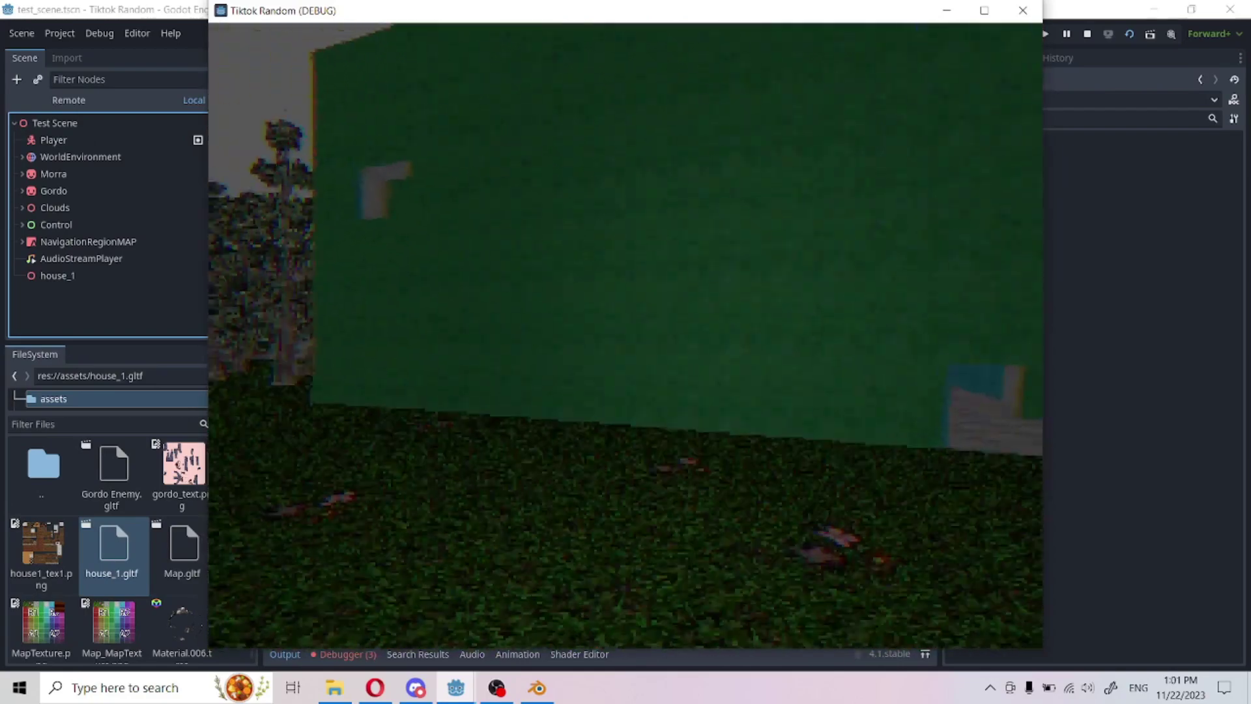
key("w")
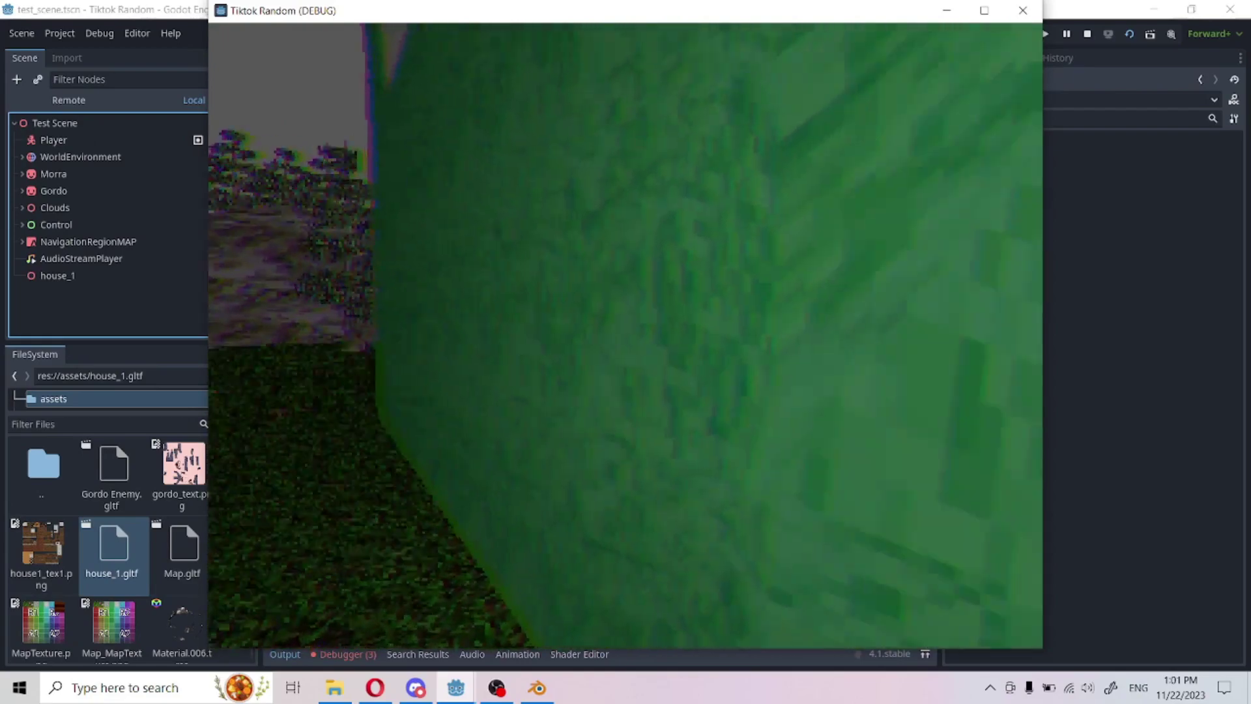
key("d")
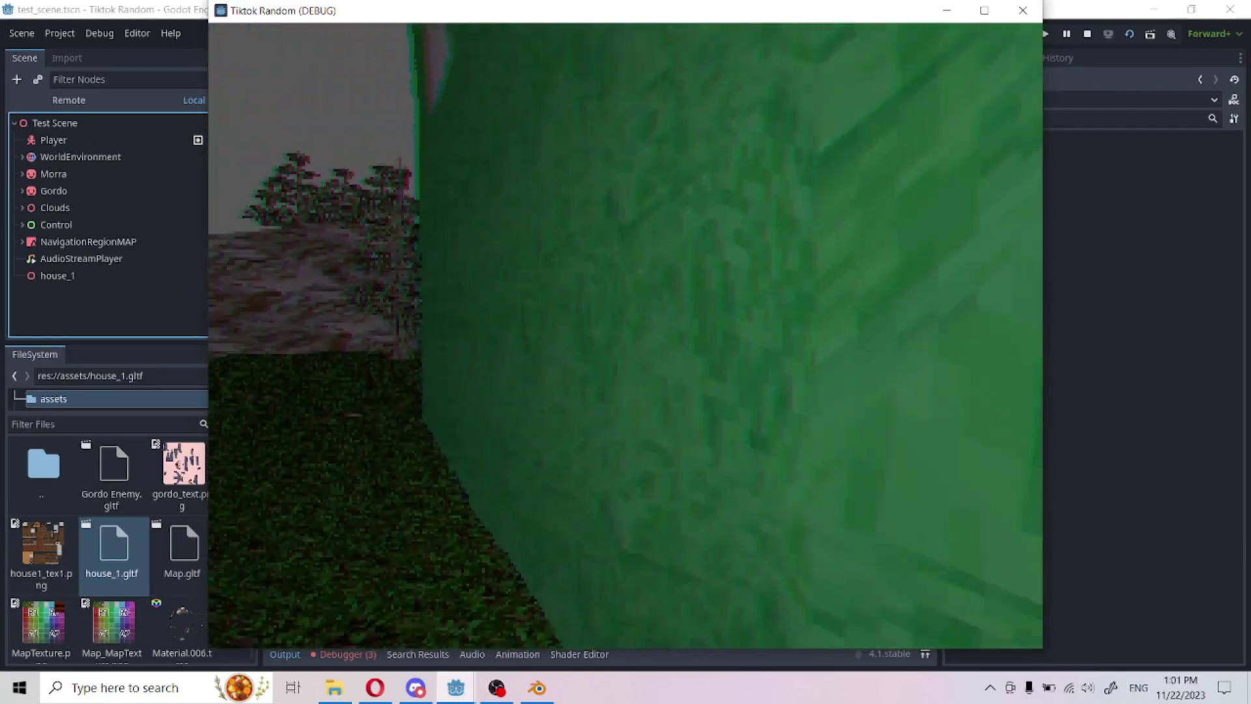
key("w")
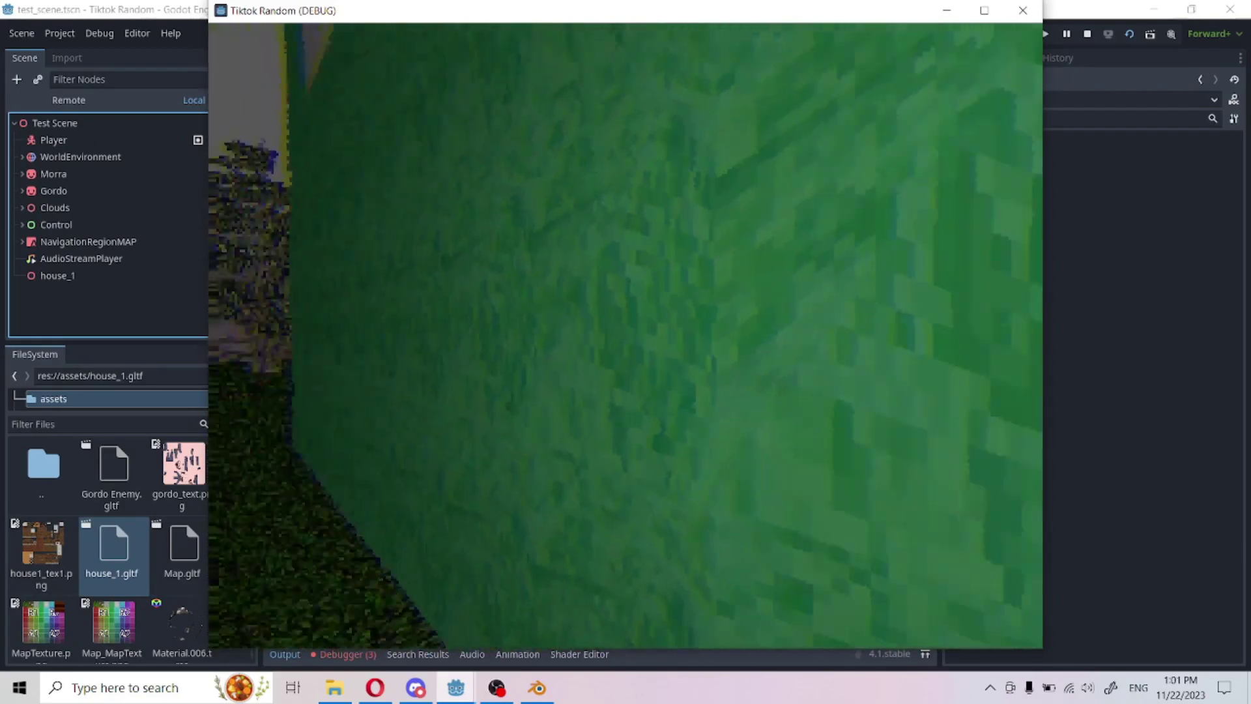
Step: Walk the player from the green building past the boulder and pine trees back to the wooden house
key("w")
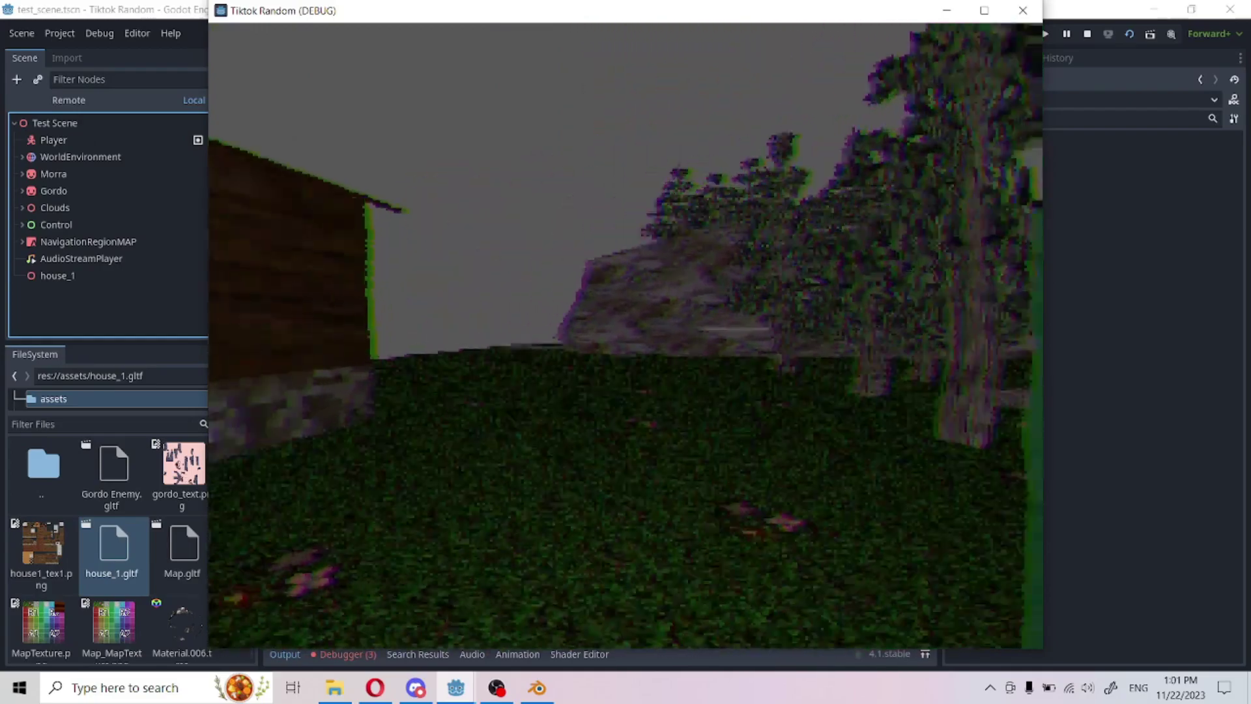
key("w")
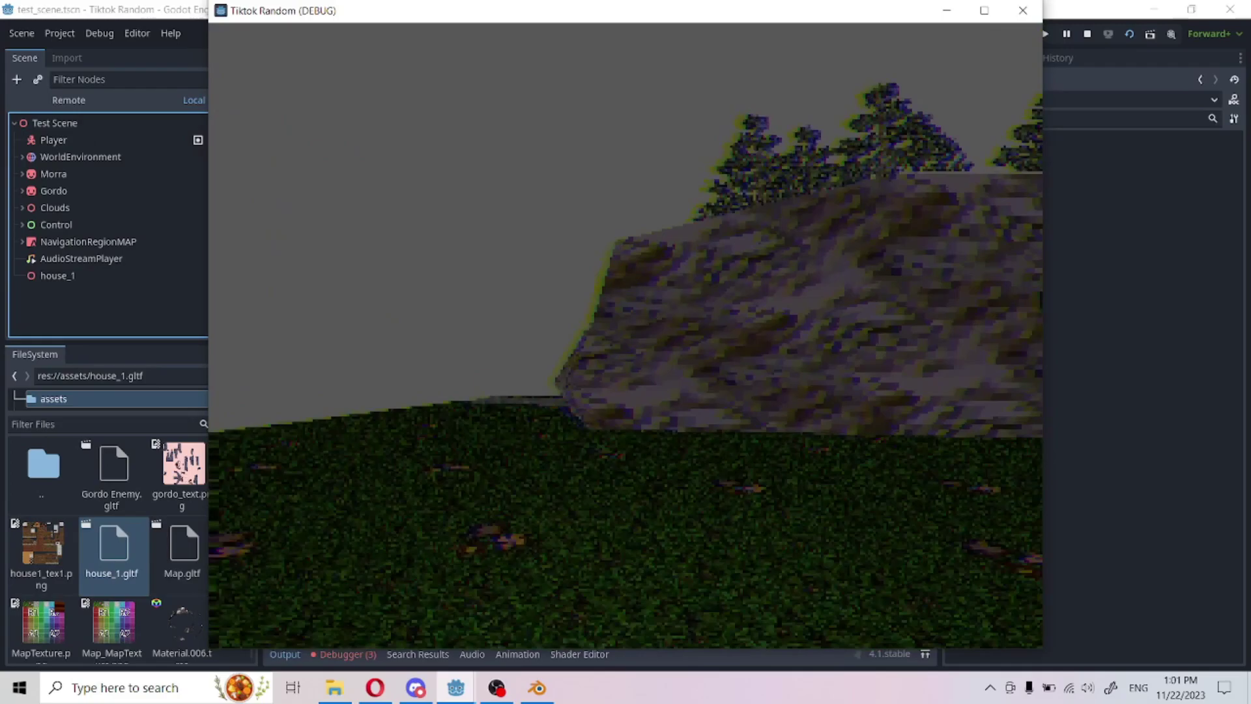
key("w")
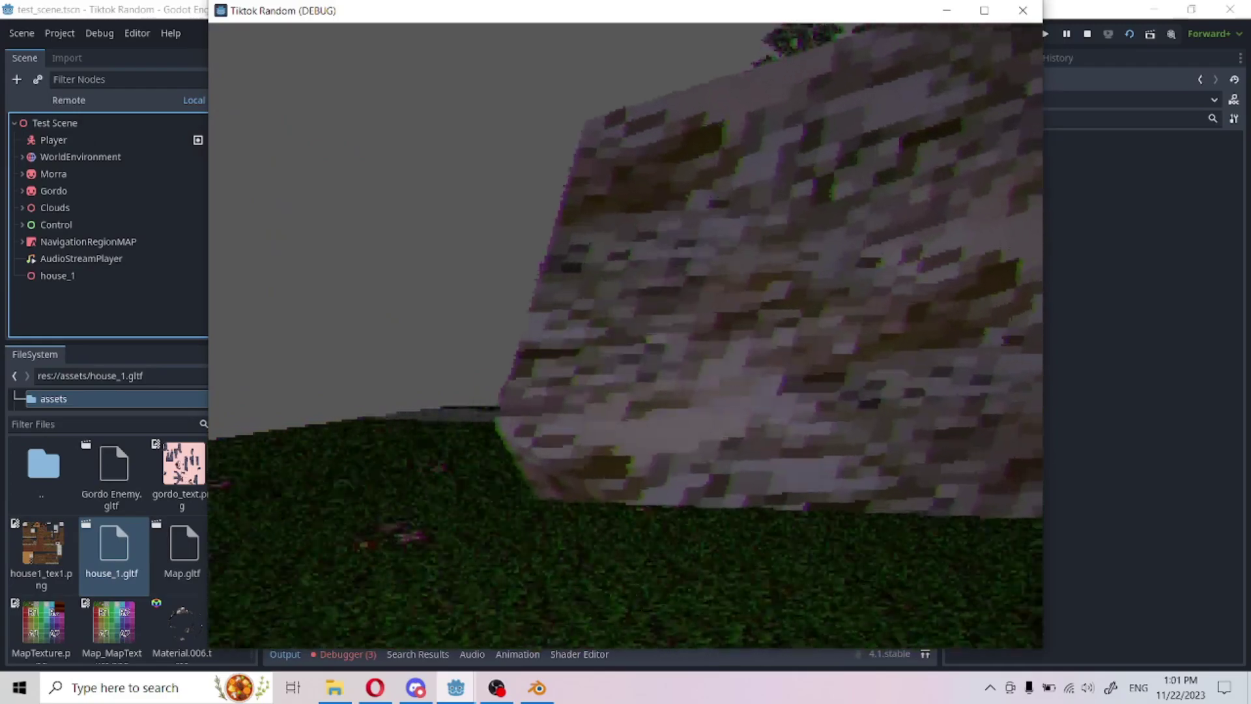
key("w")
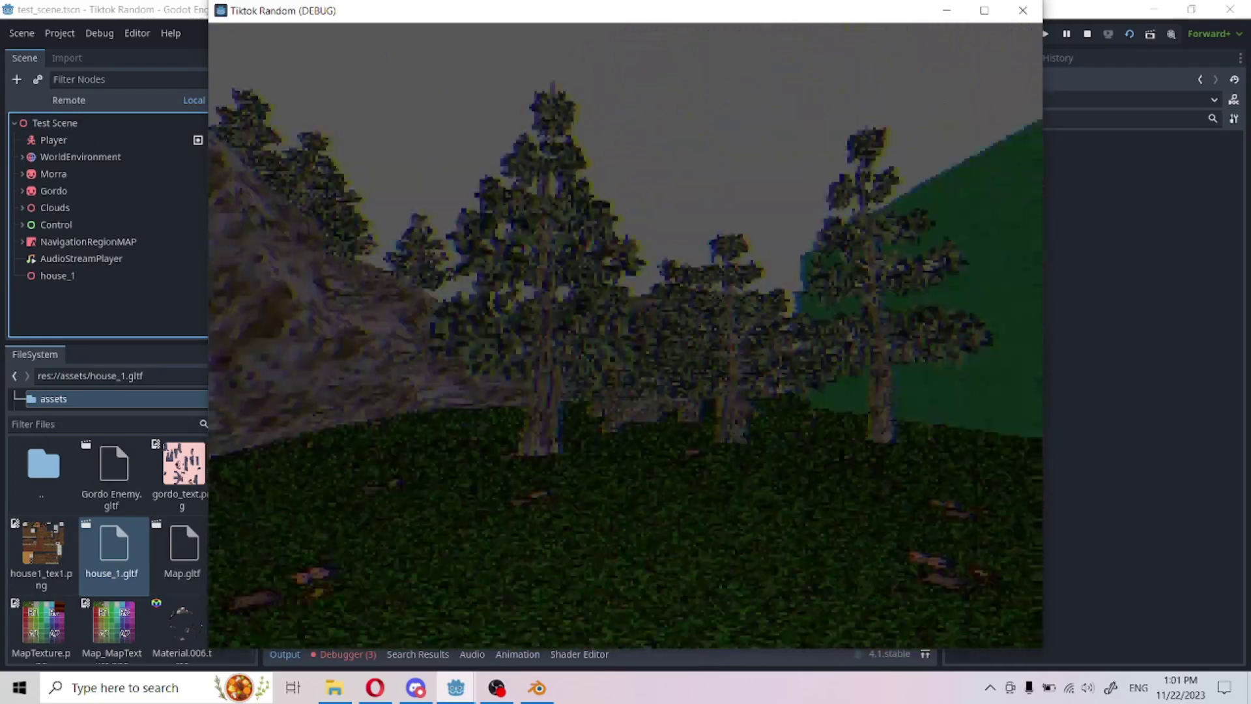
key("w")
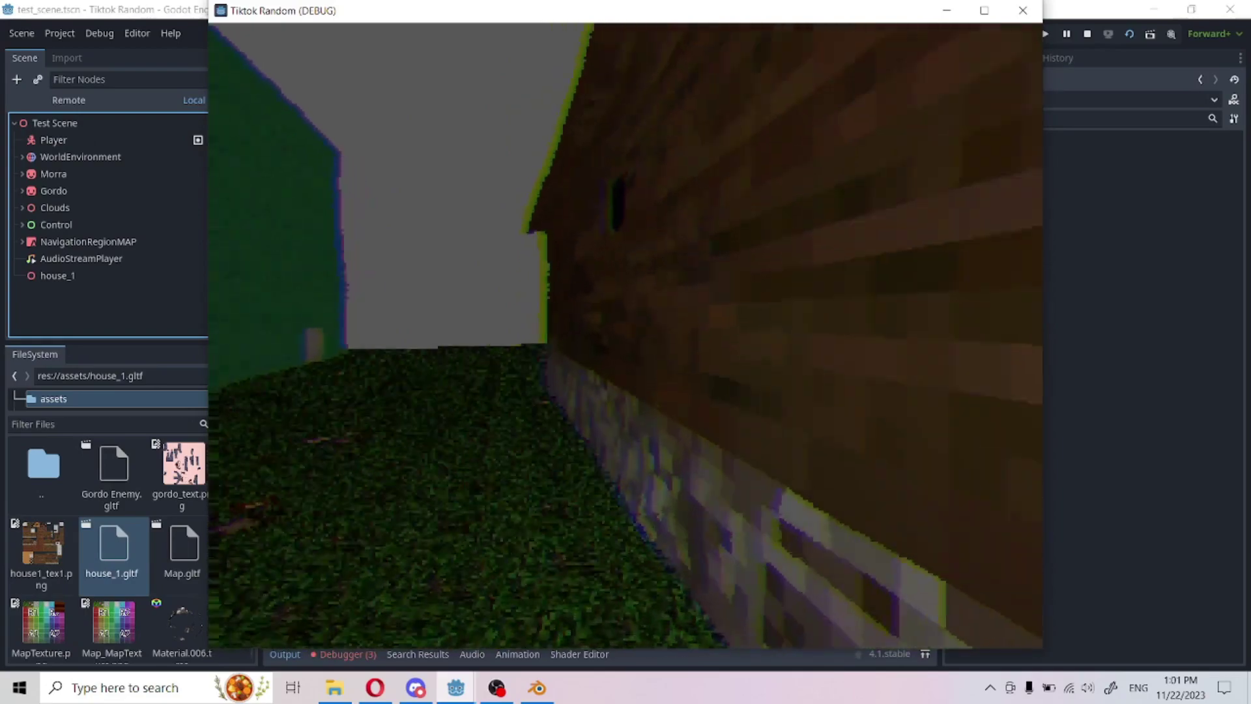
key("s")
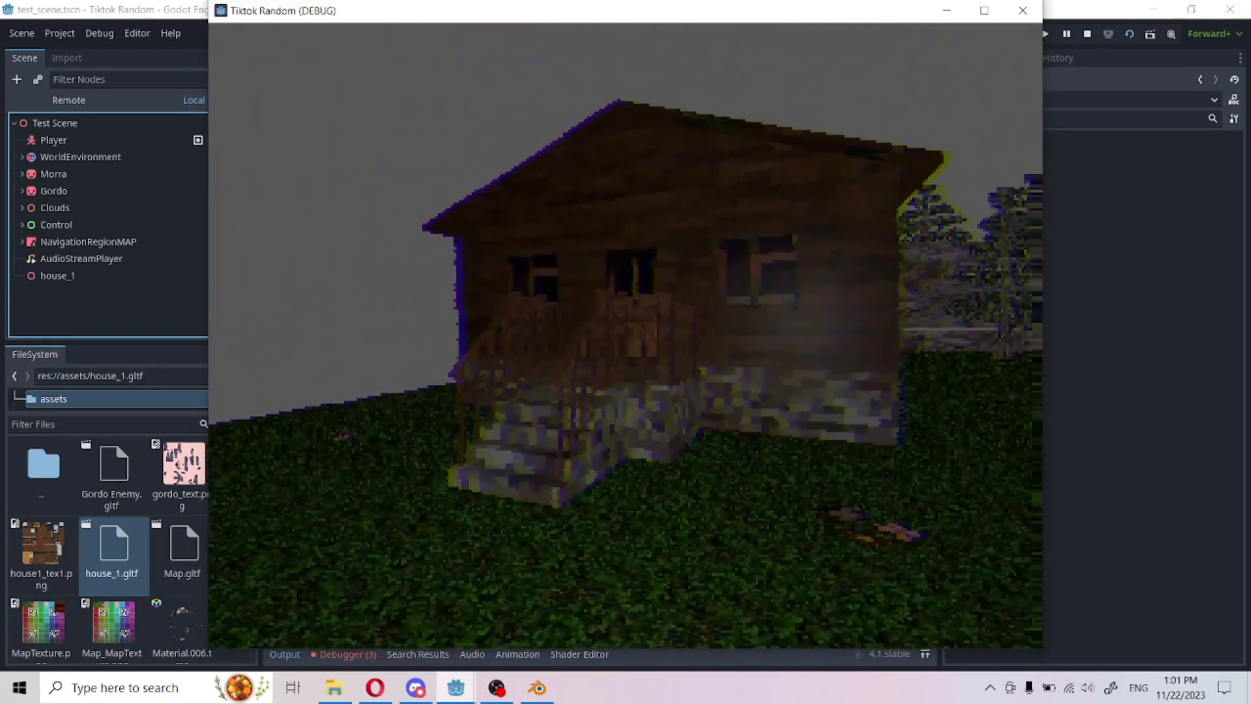
Step: Circle the wooden house in the running game to examine its pixelated plank walls, stone base, windows and railing up close
key("w")
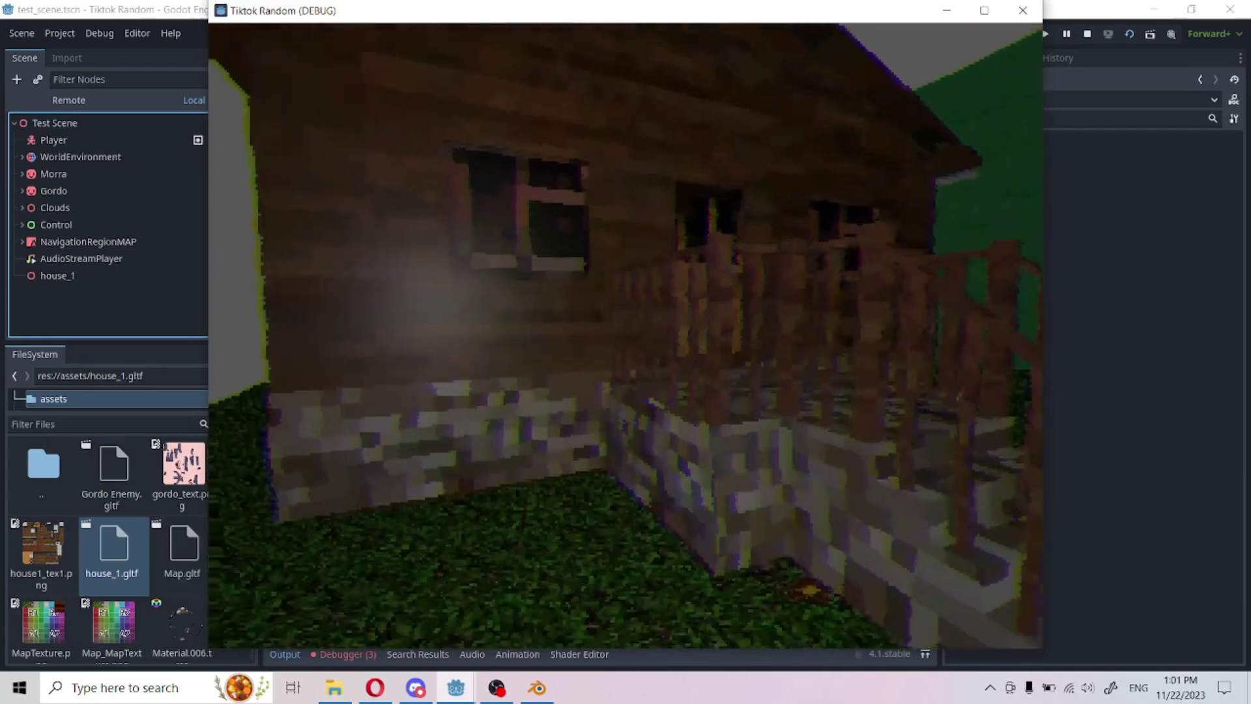
key("d")
key("w")
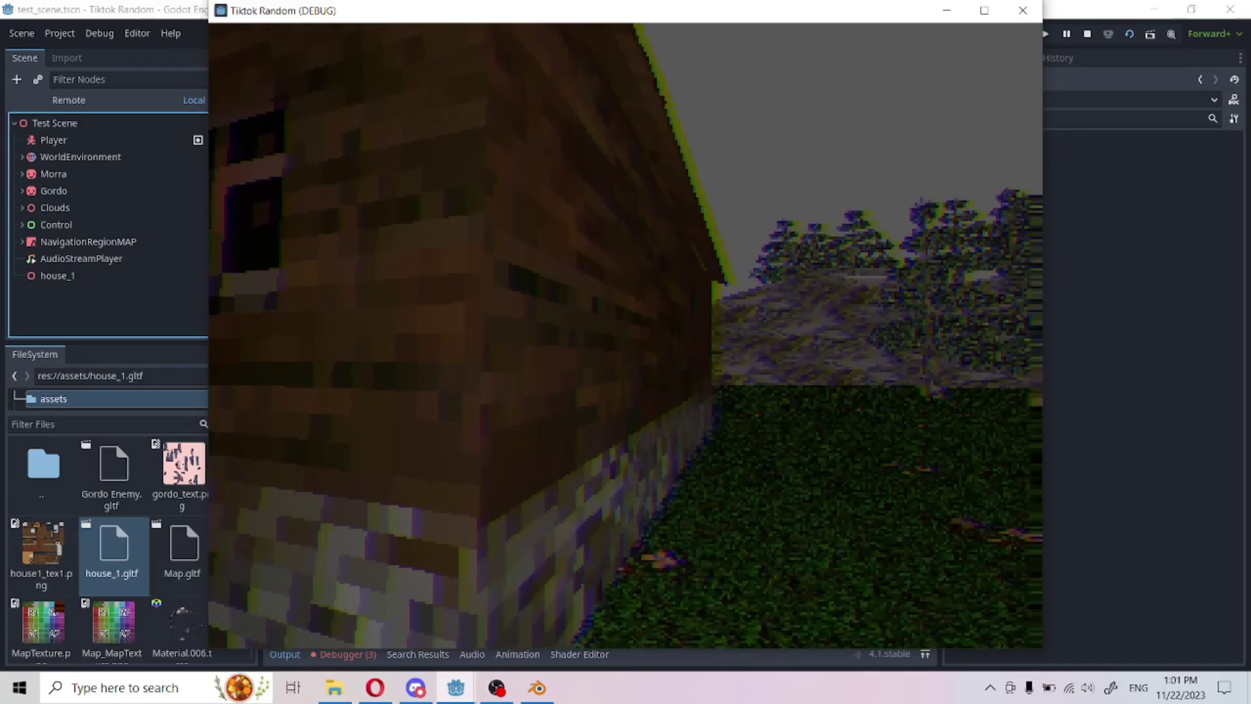
key("a")
key("d")
key("w")
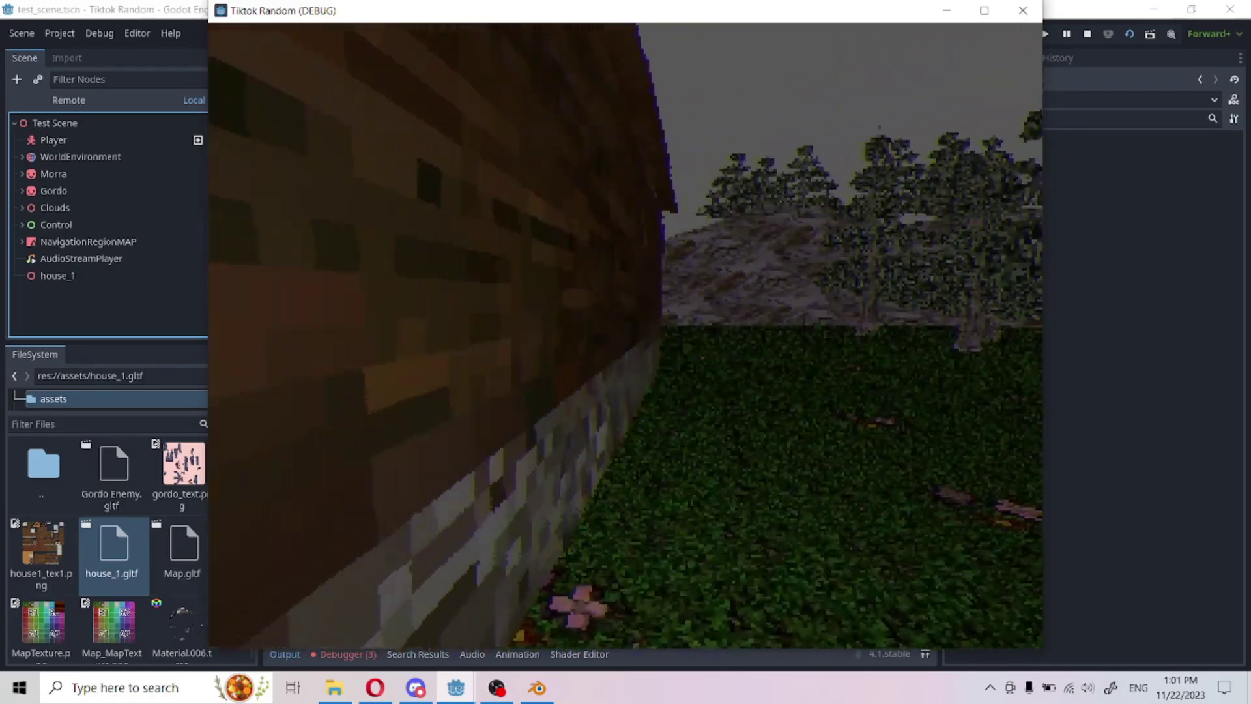
key("w")
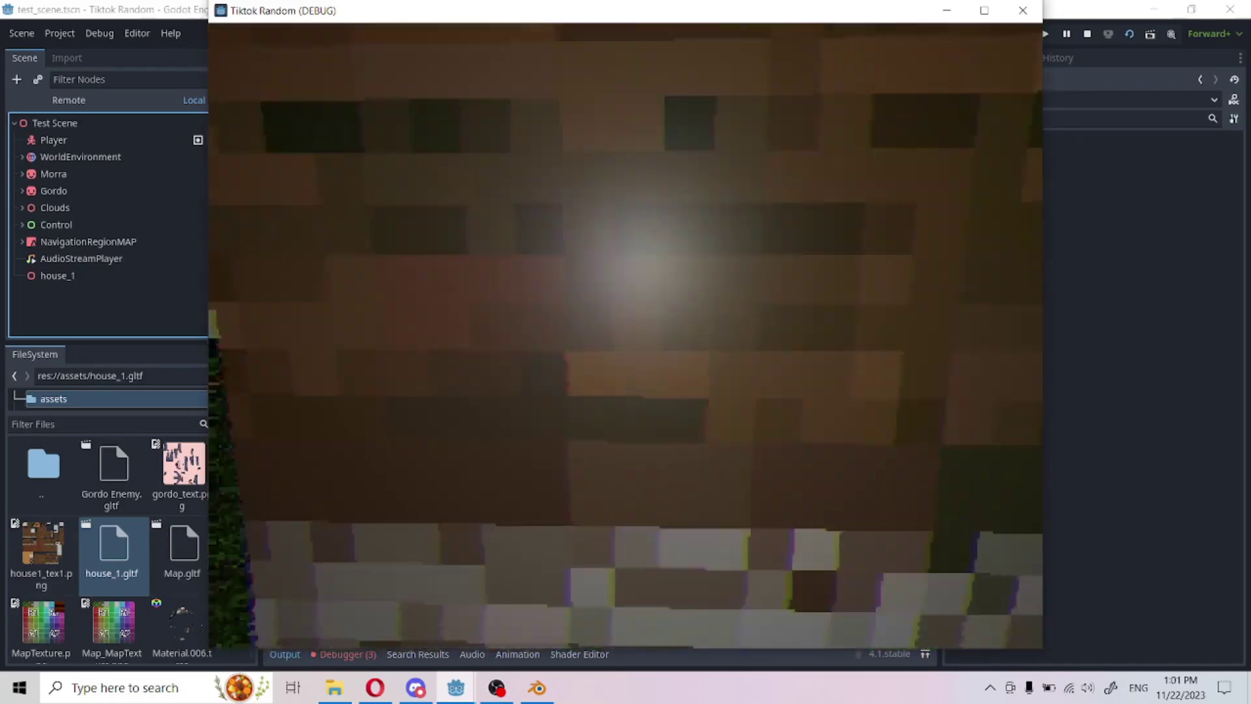
key("w")
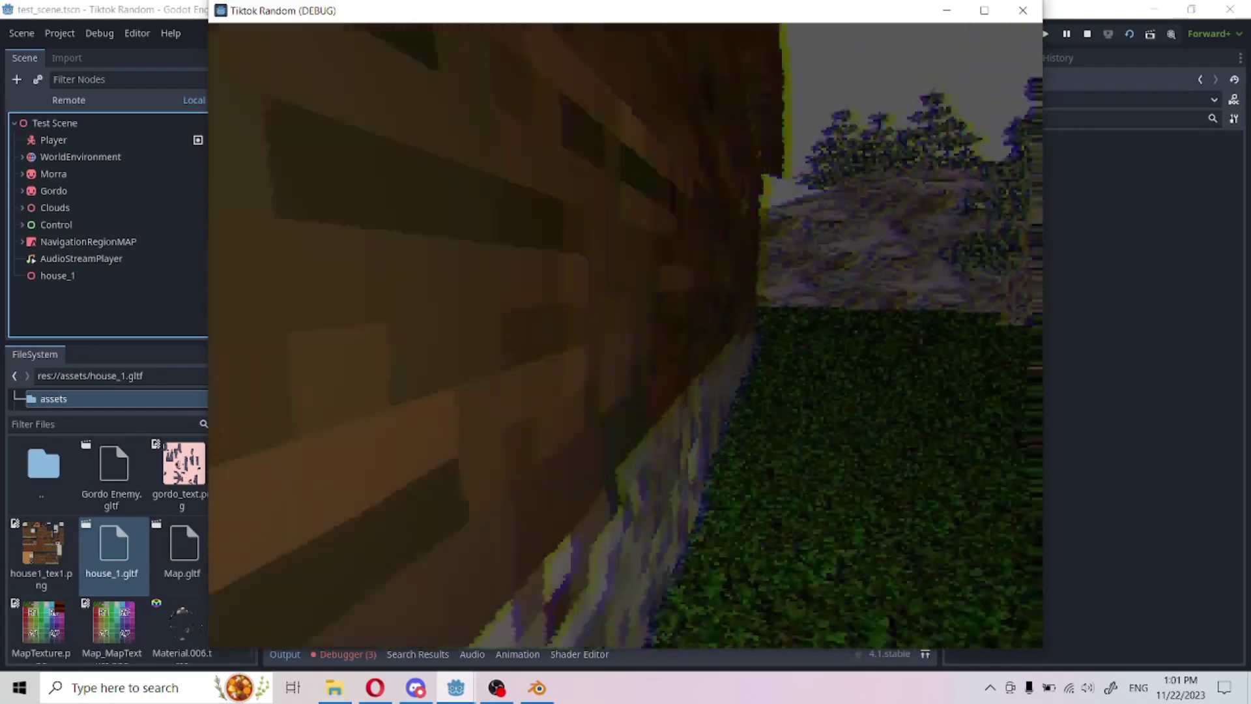
key("w")
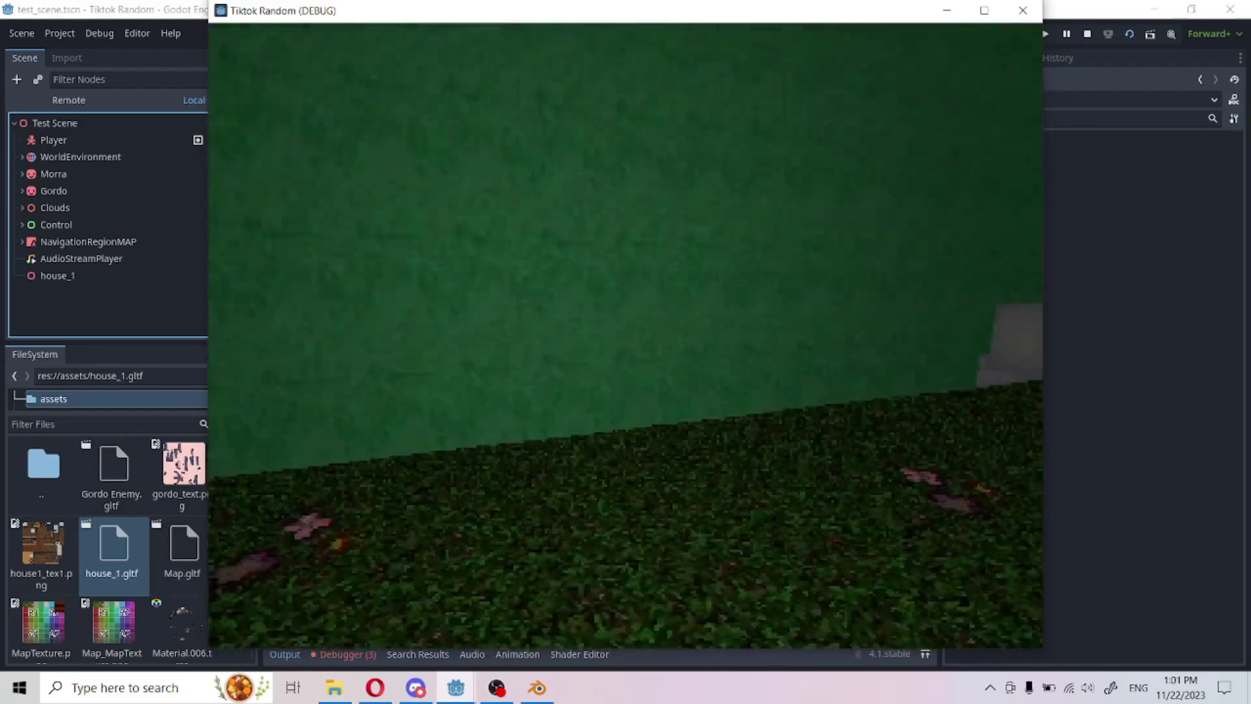
key("w")
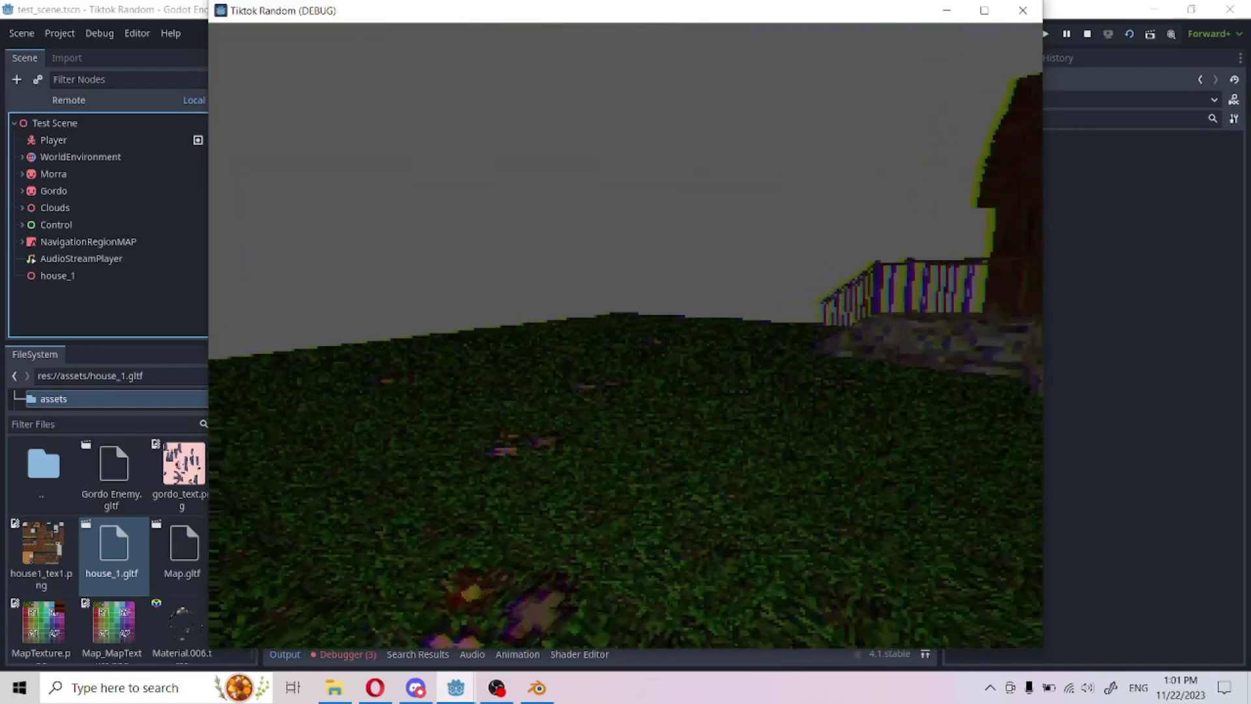
key("w")
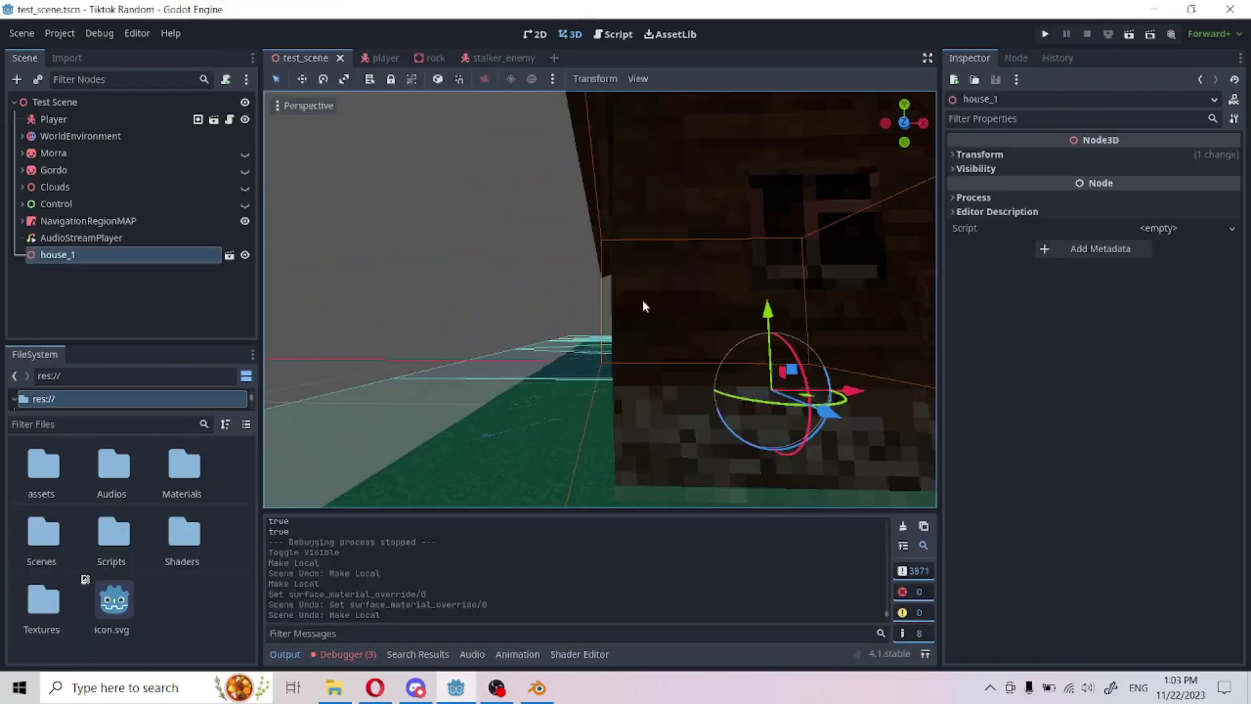
Step: Make the house_1 instance local in the test scene so its mesh nodes can be edited
key("s")
right_click_drag(642, 301, 760, 304)
right_click(94, 261)
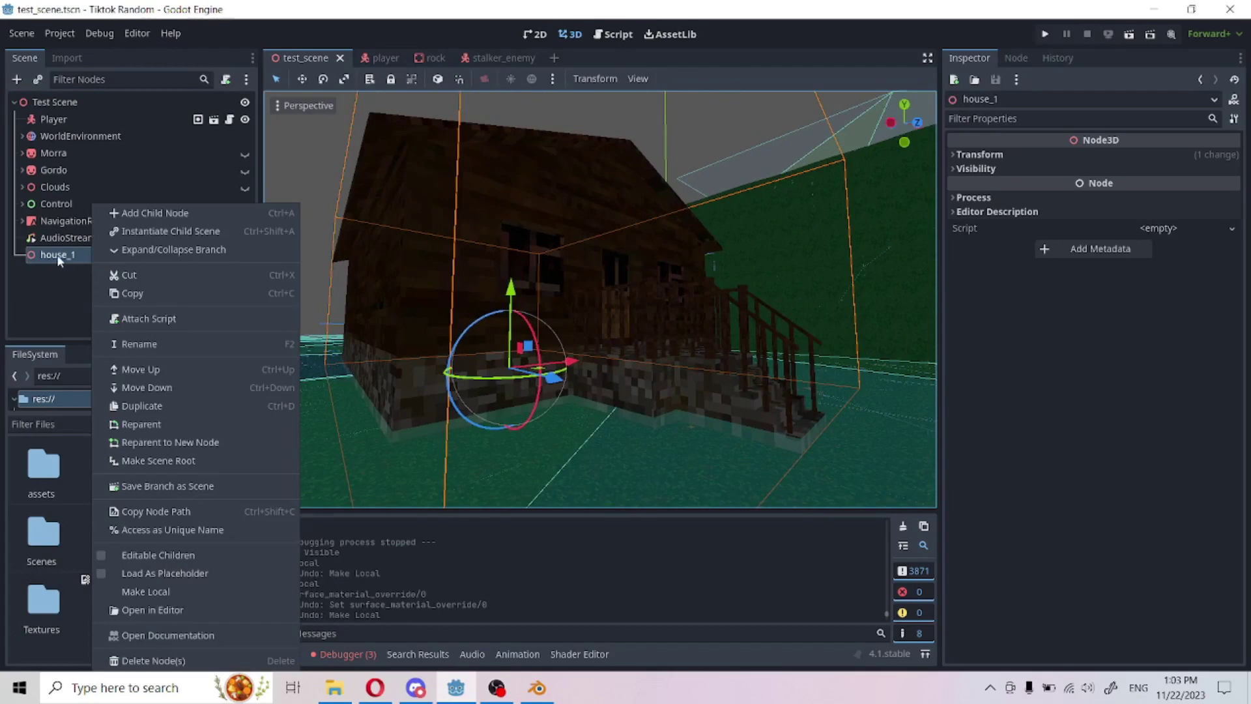
left_click(166, 591)
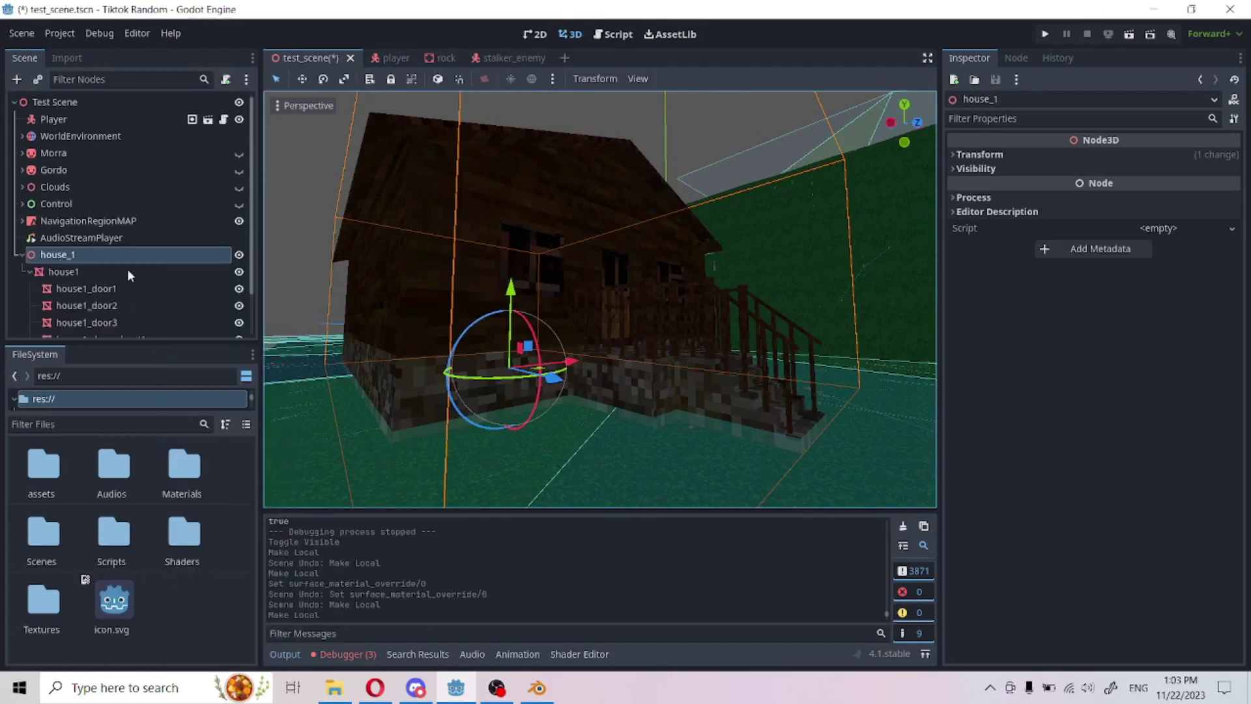
Step: Examine the house1 mesh properties and its door, closet door and window child meshes
left_click(93, 271)
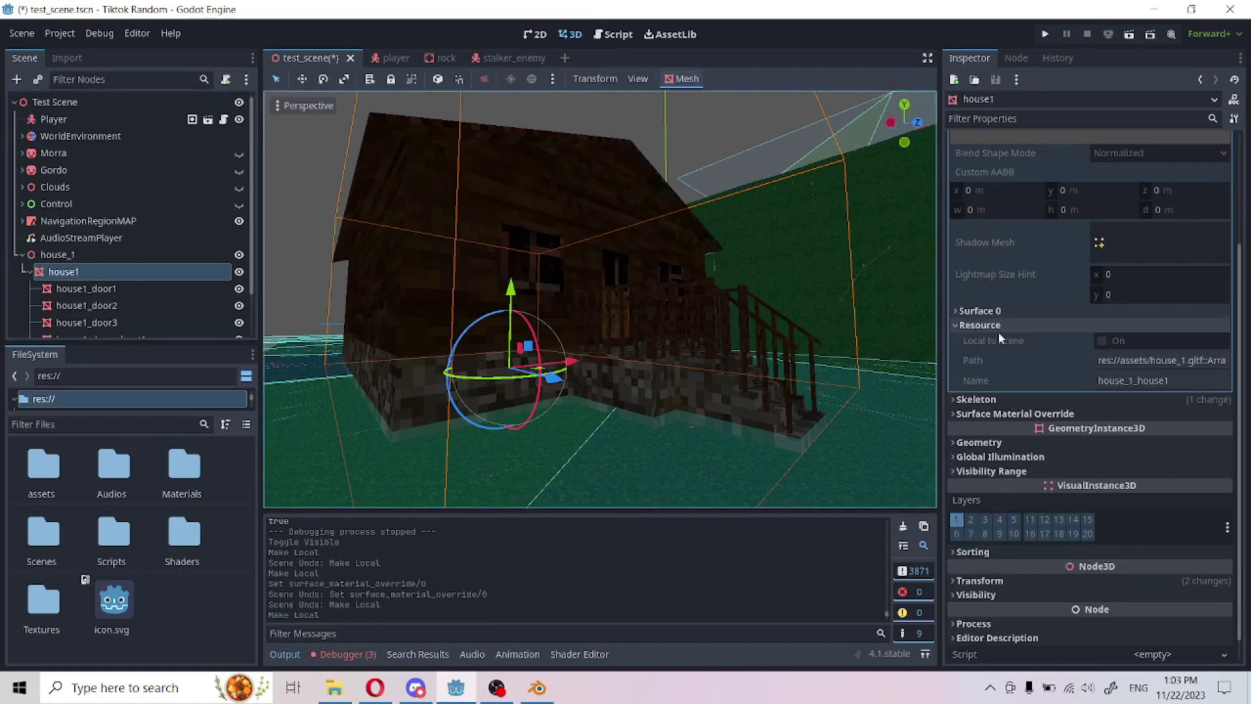
scroll(1036, 390, "down", 4)
double_click(132, 275)
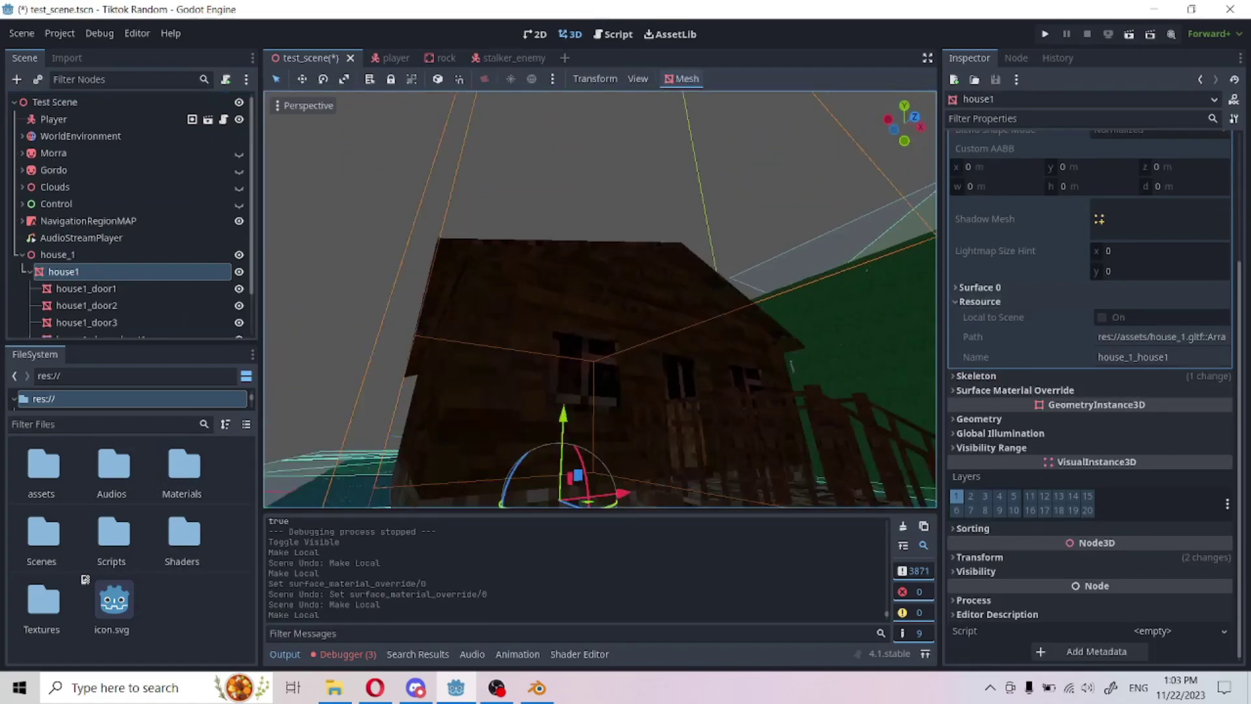
scroll(73, 247, "down", 2)
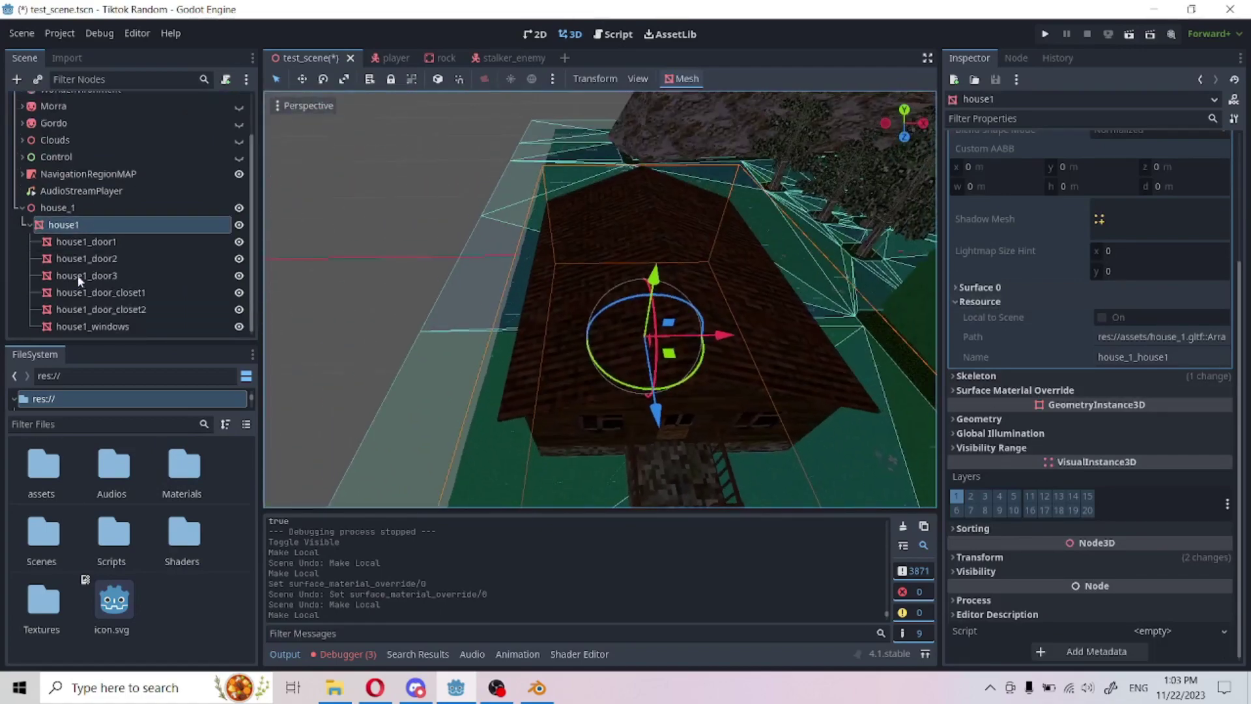
left_click(107, 309)
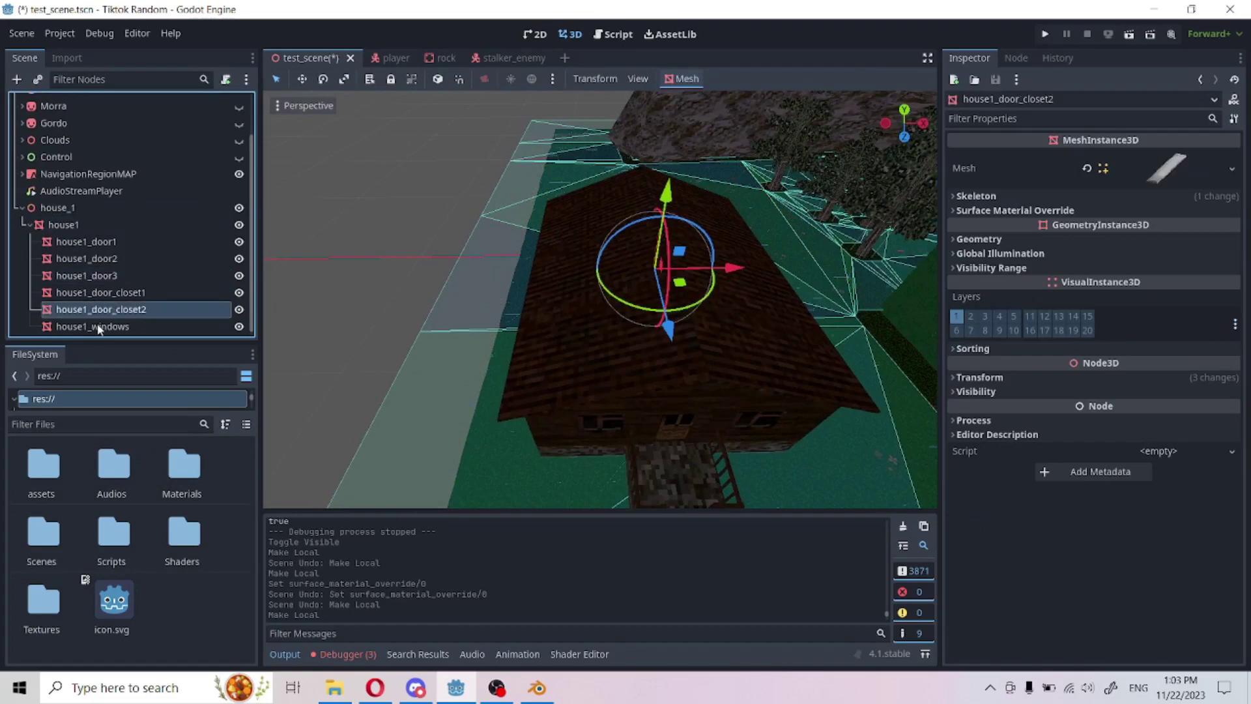
left_click(99, 326)
left_click(98, 258)
left_click(85, 243)
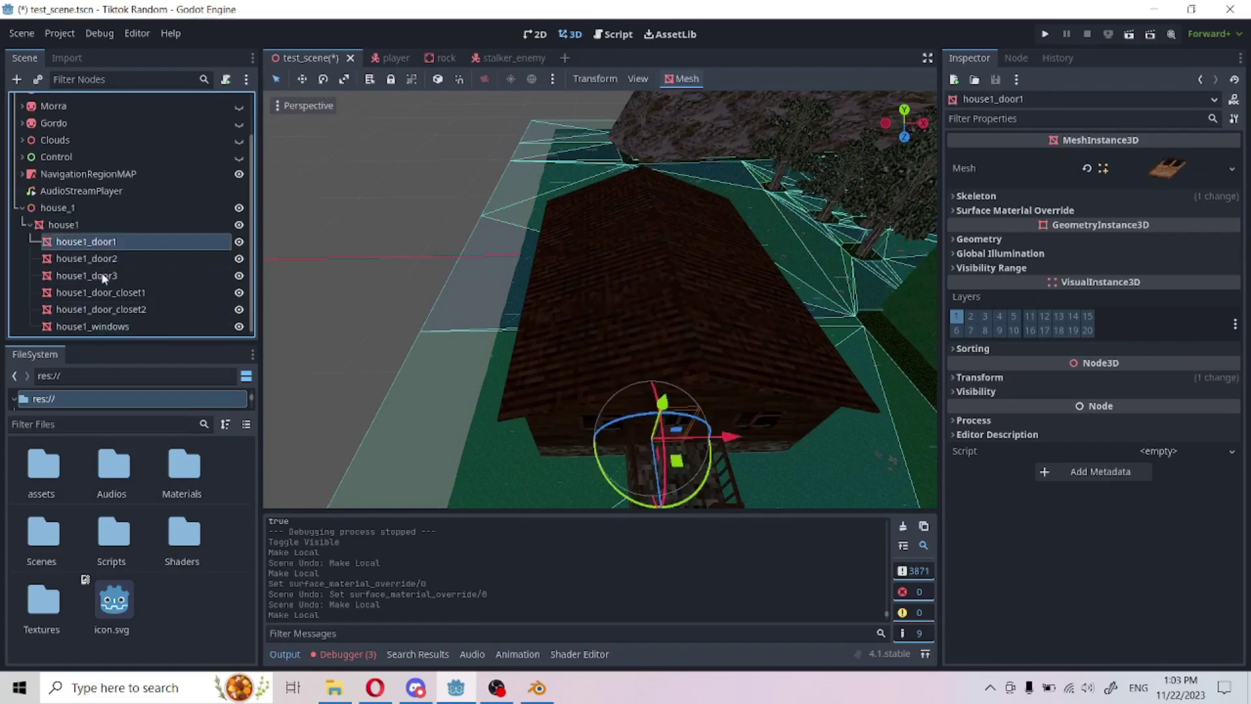
left_click(98, 275)
left_click(101, 309)
left_click(97, 327)
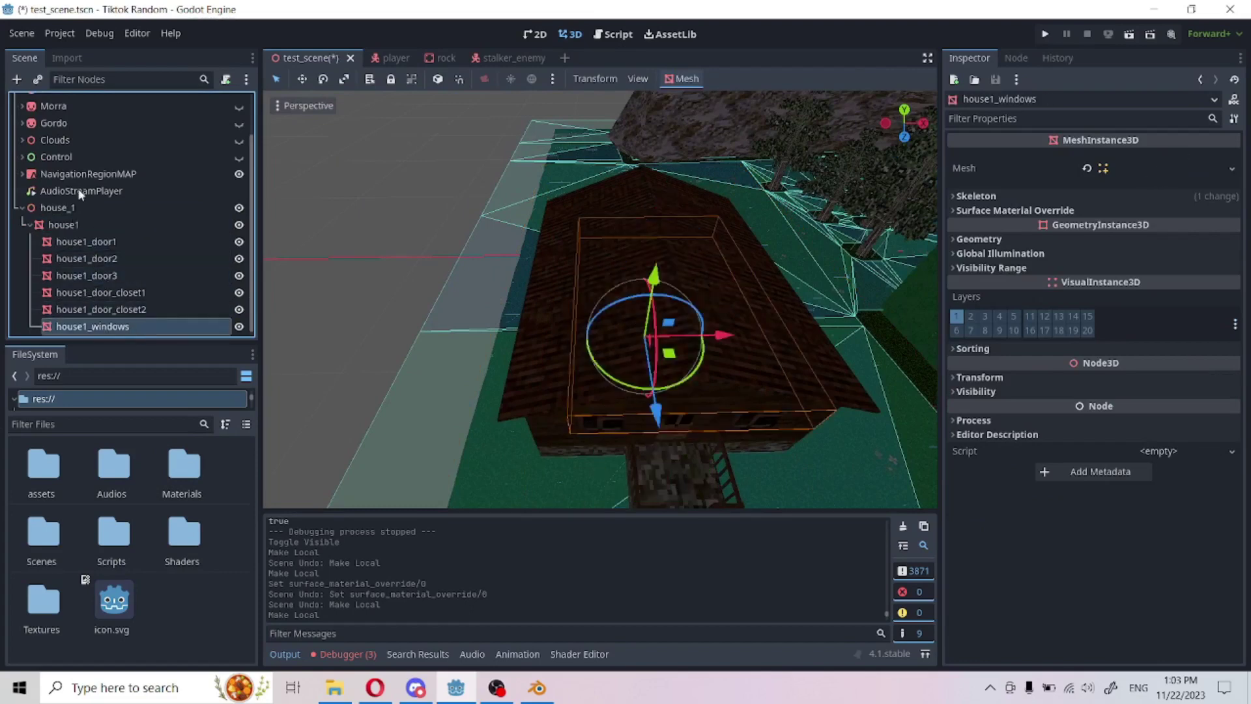
Step: Assign a new ShaderMaterial to surface material override 0 of the house1 mesh
left_click(65, 225)
scroll(1108, 322, "up", 3)
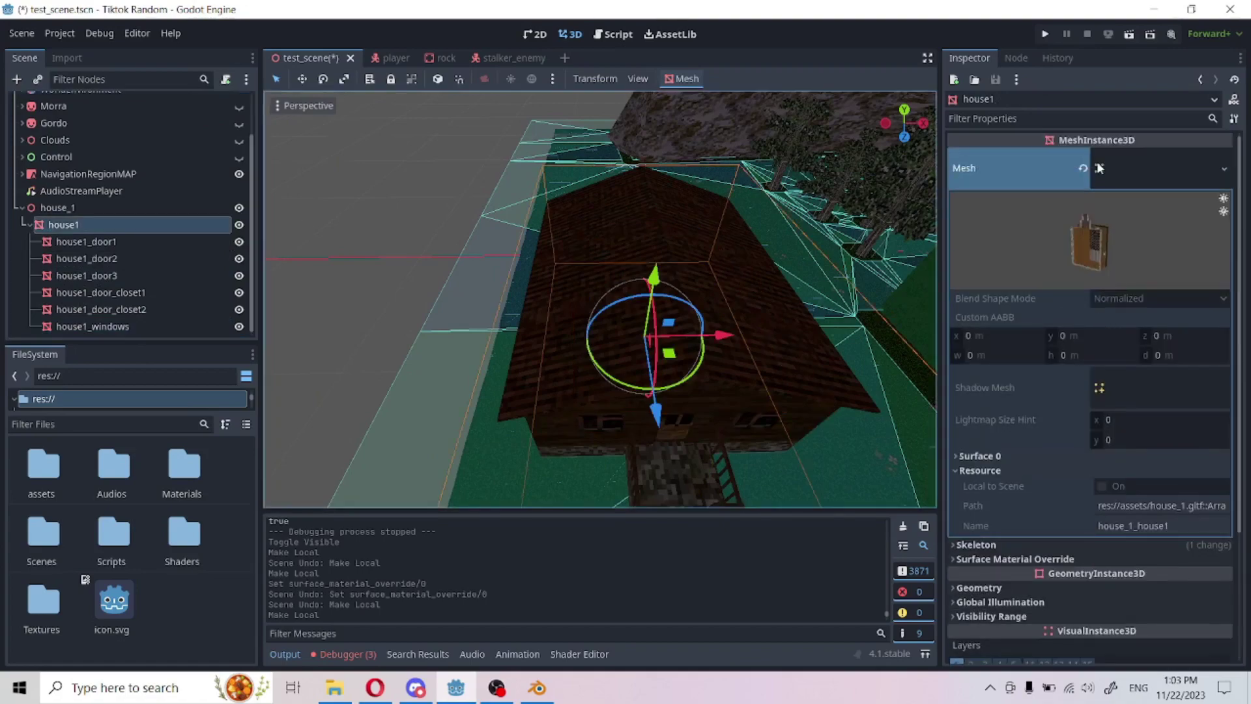
left_click(1137, 164)
right_click_drag(769, 313, 860, 244)
key("w")
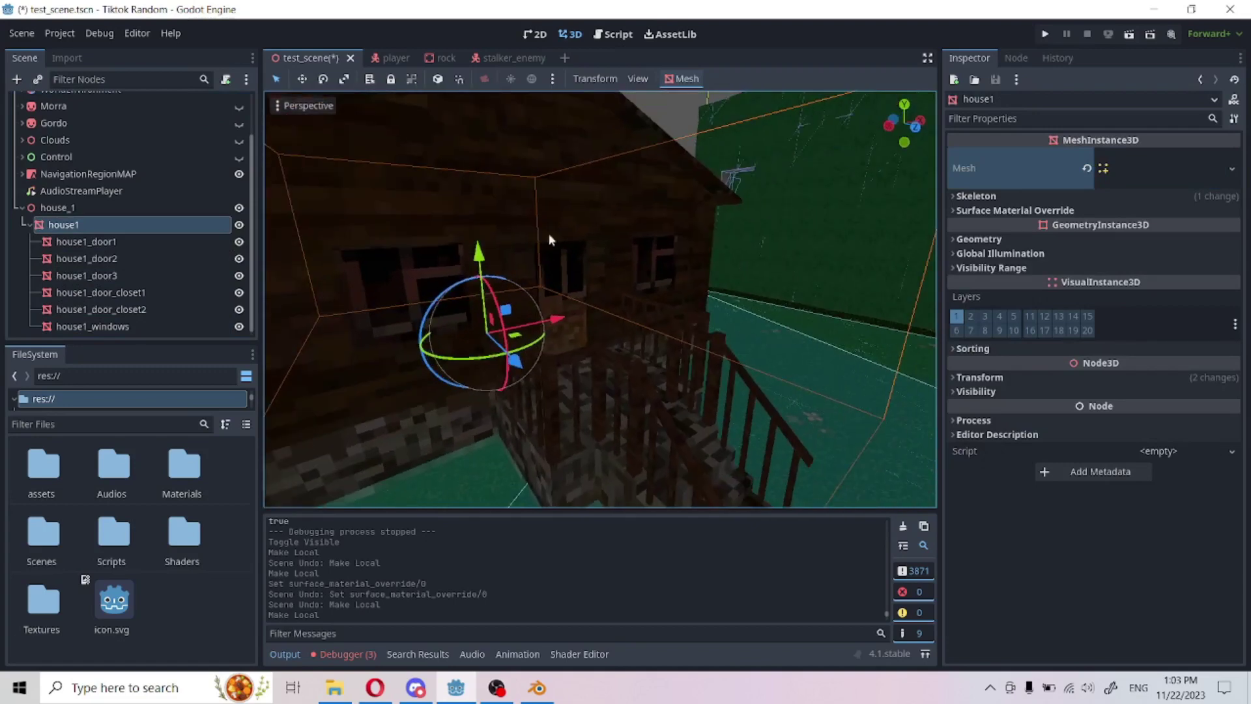
key("s")
right_click_drag(549, 234, 733, 300)
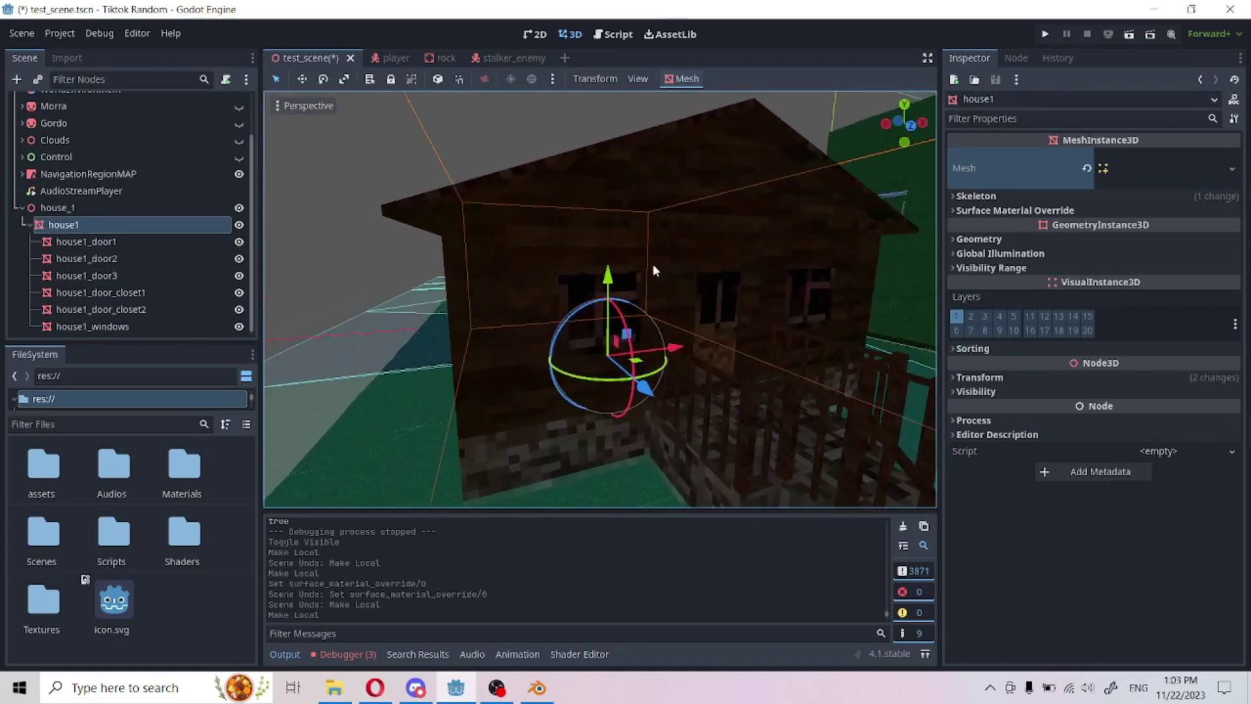
left_click(1020, 211)
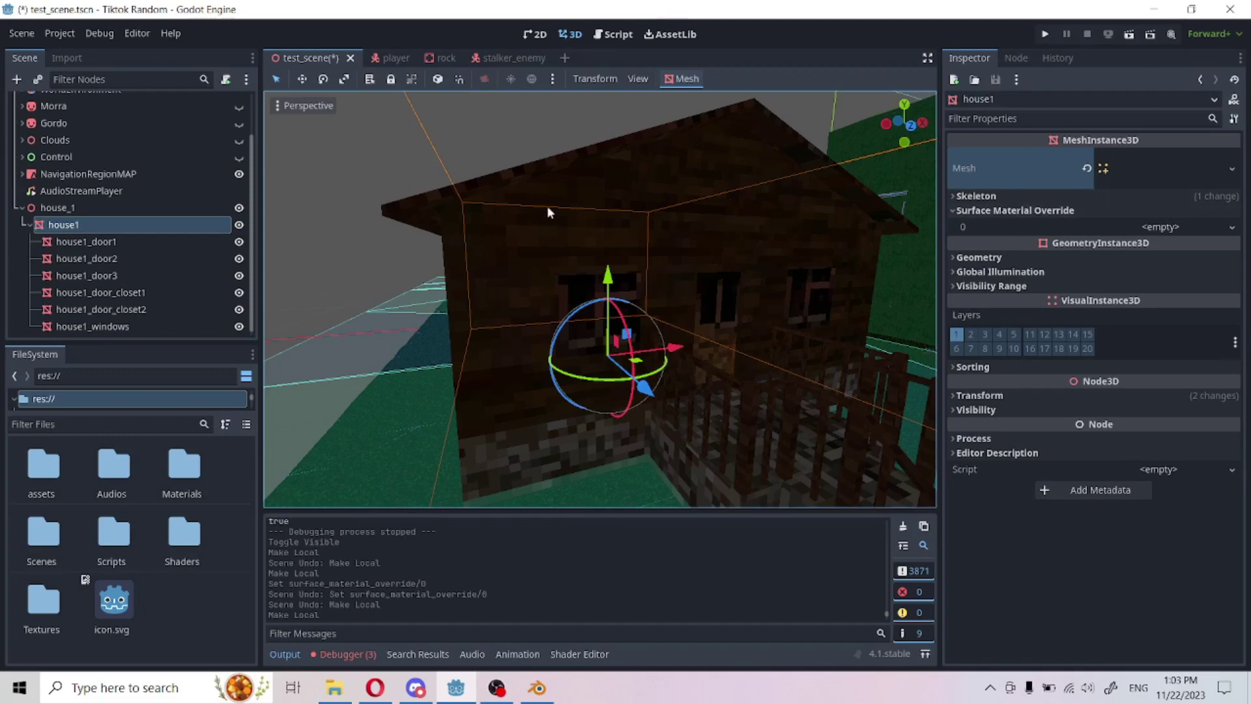
right_click_drag(547, 206, 565, 205)
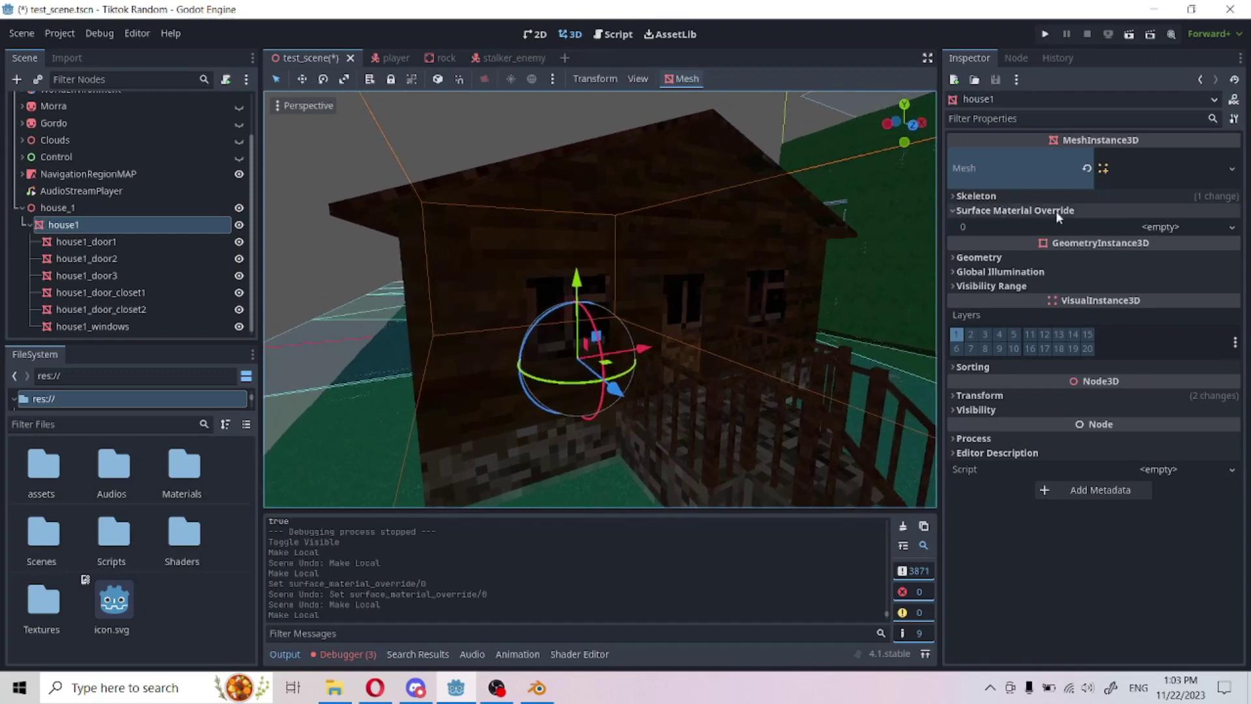
left_click(1232, 227)
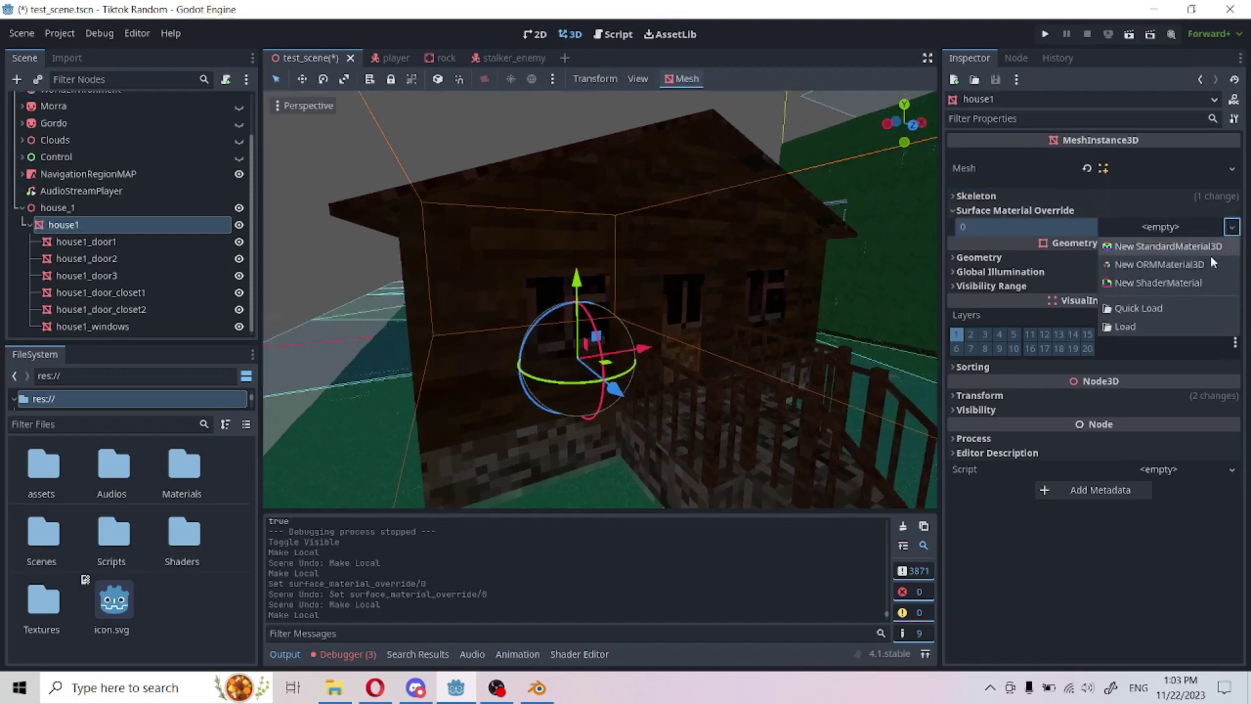
left_click(1150, 285)
Step: Create a new empty spatial shader named psx_shader.gdshader in the Scenes folder for house1's override material
key("s")
right_click_drag(669, 257, 714, 257)
key("w")
left_click(1171, 241)
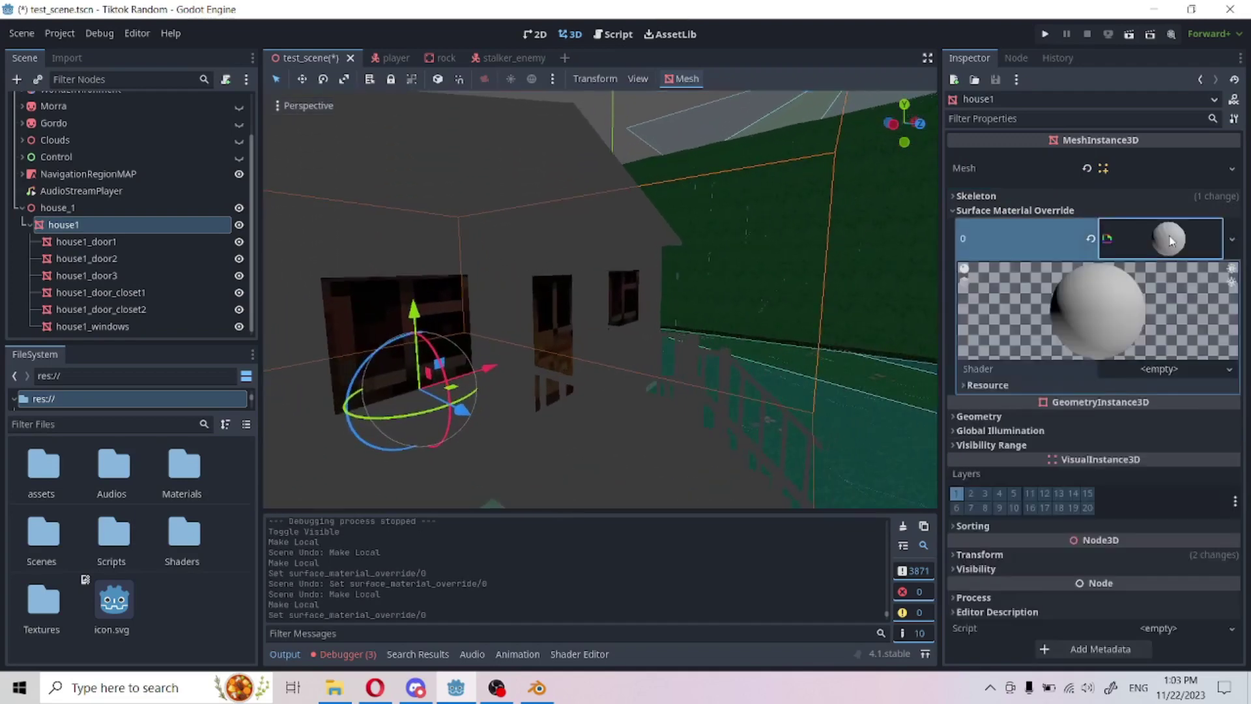
left_click(1163, 373)
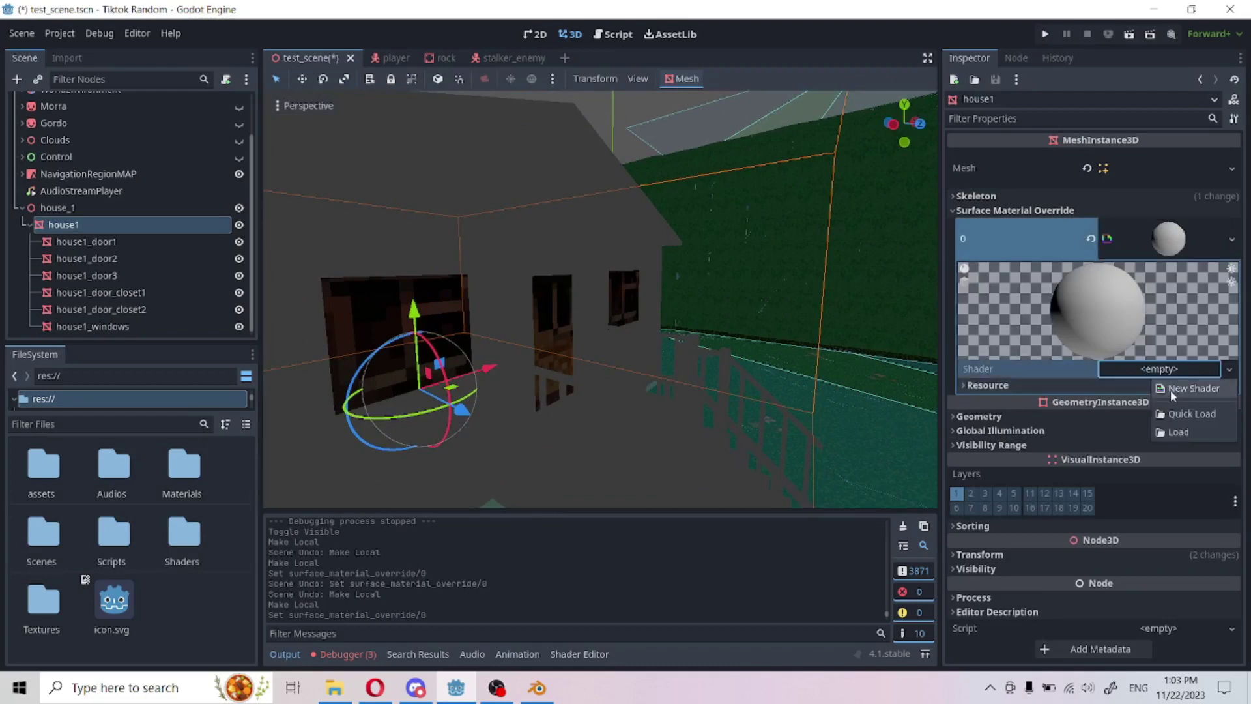
left_click(1171, 390)
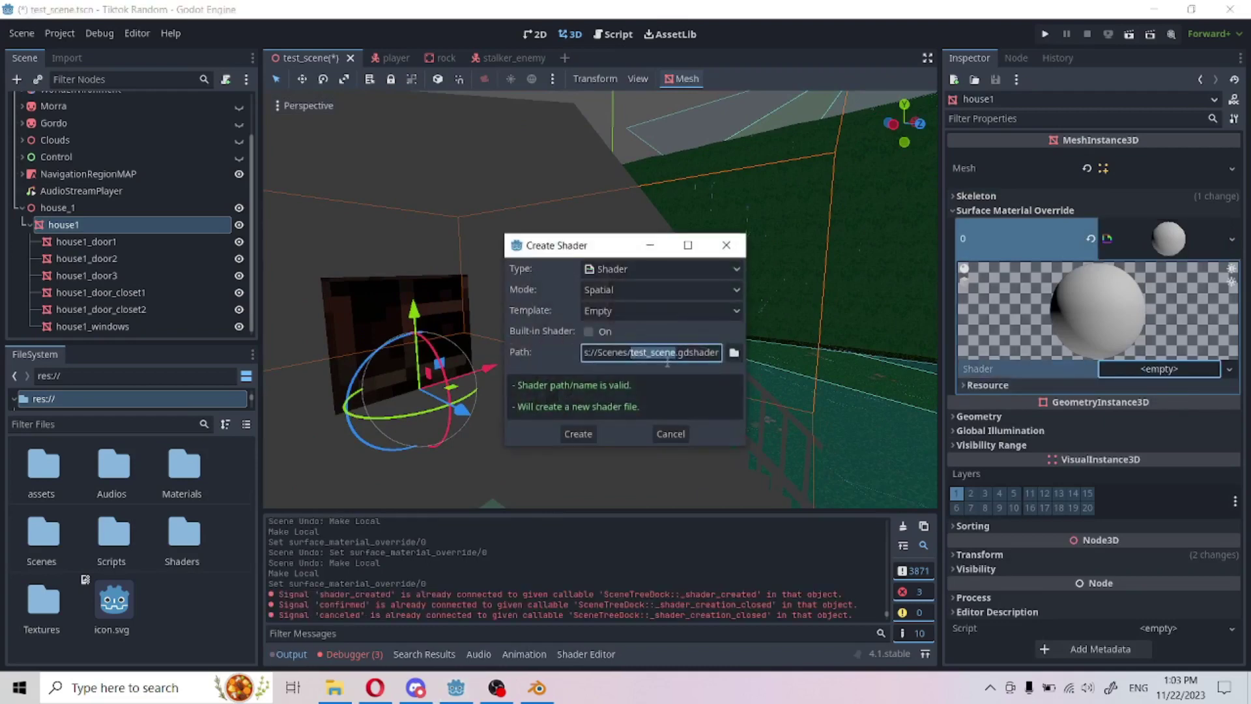
type("psx_shader")
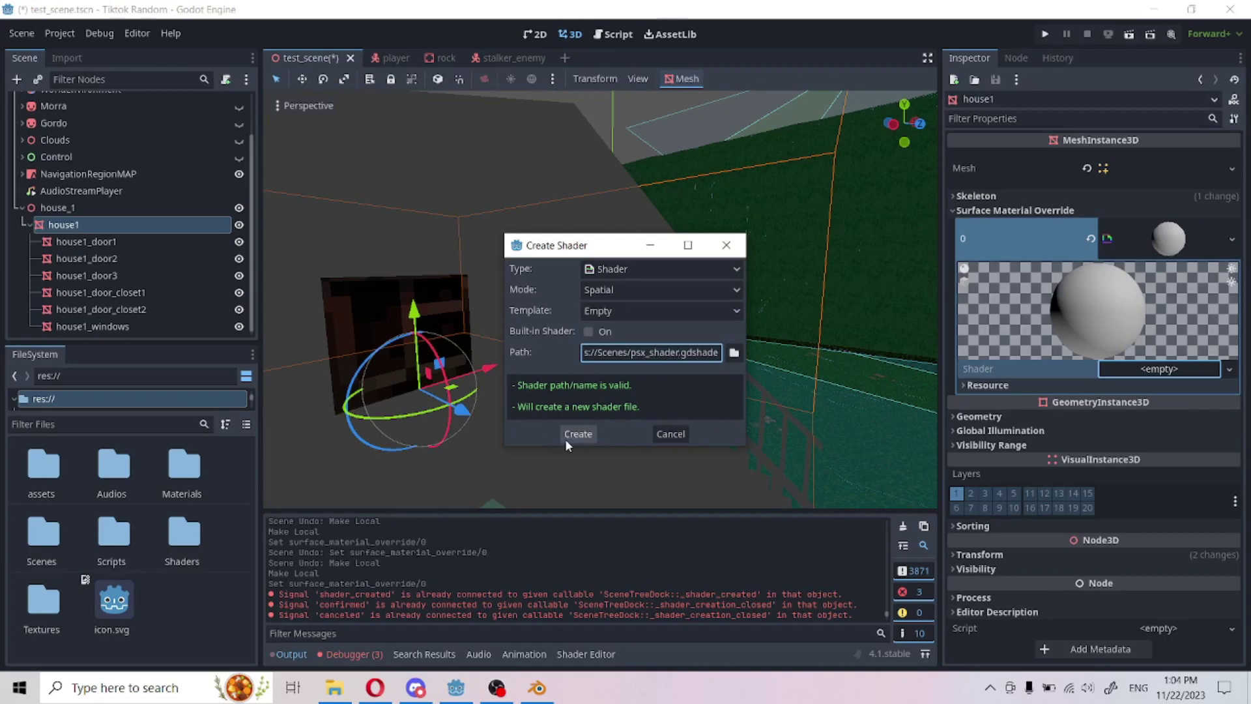
left_click(584, 433)
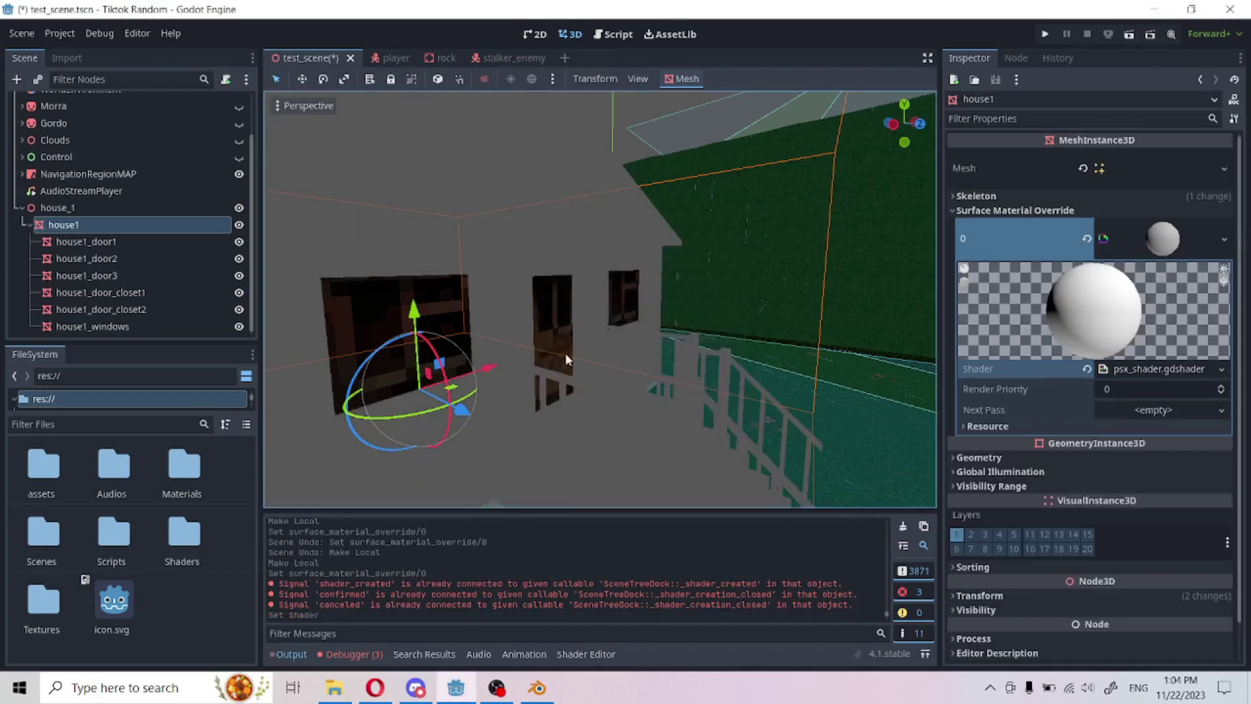
Step: Open psx_shader.gdshader for code editing from house1's override material
right_click_drag(565, 353, 489, 353)
left_click(1162, 369)
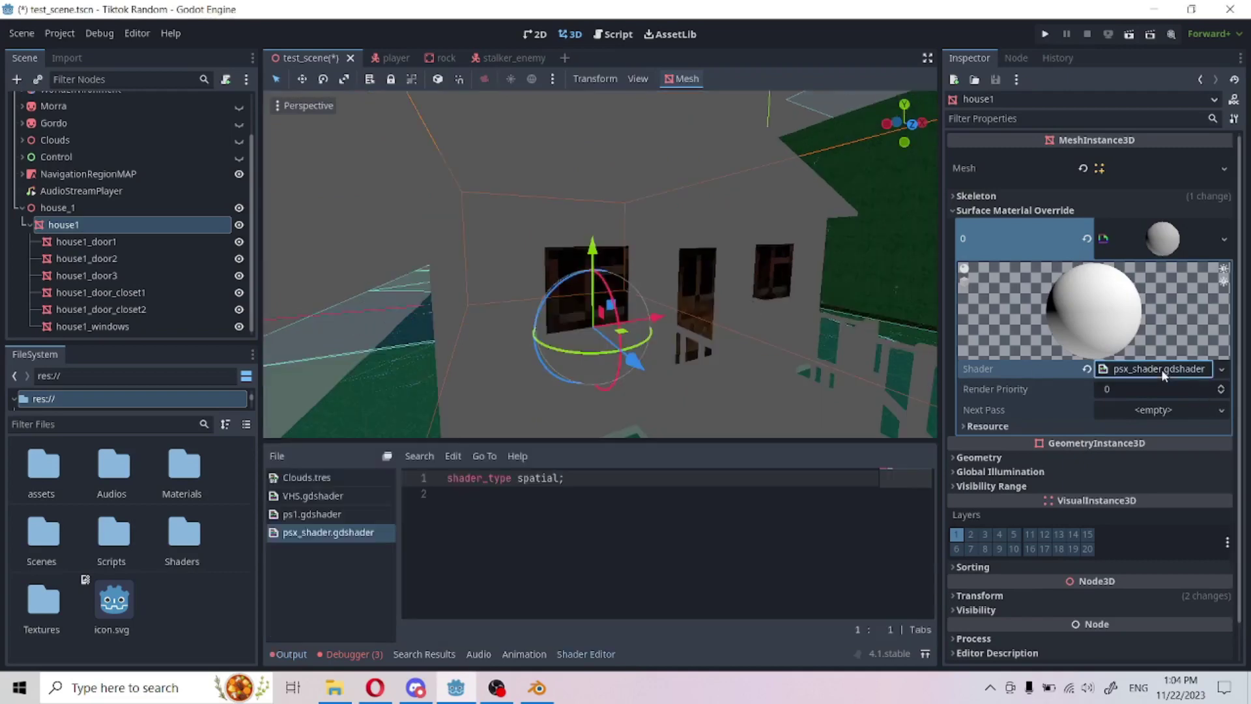
left_click(577, 547)
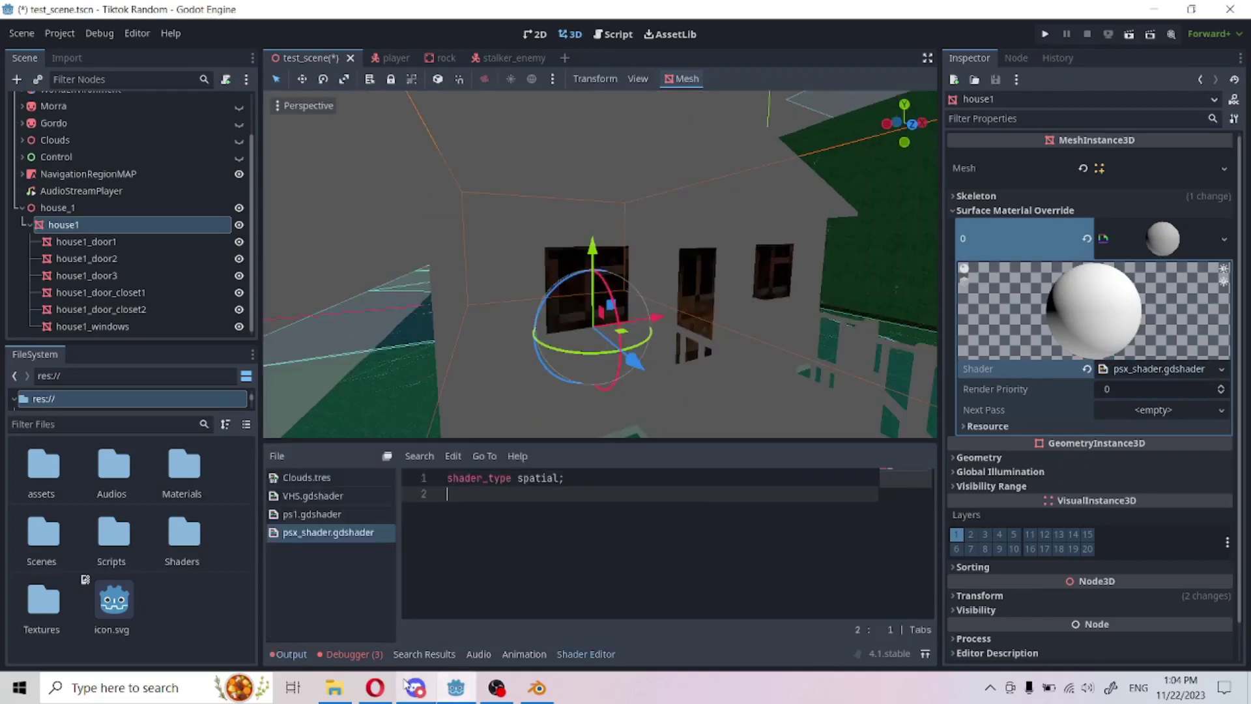
Step: Switch to the Opera browser and copy the full shader code from the PS1/PSX Model page on Godot Shaders
left_click(376, 688)
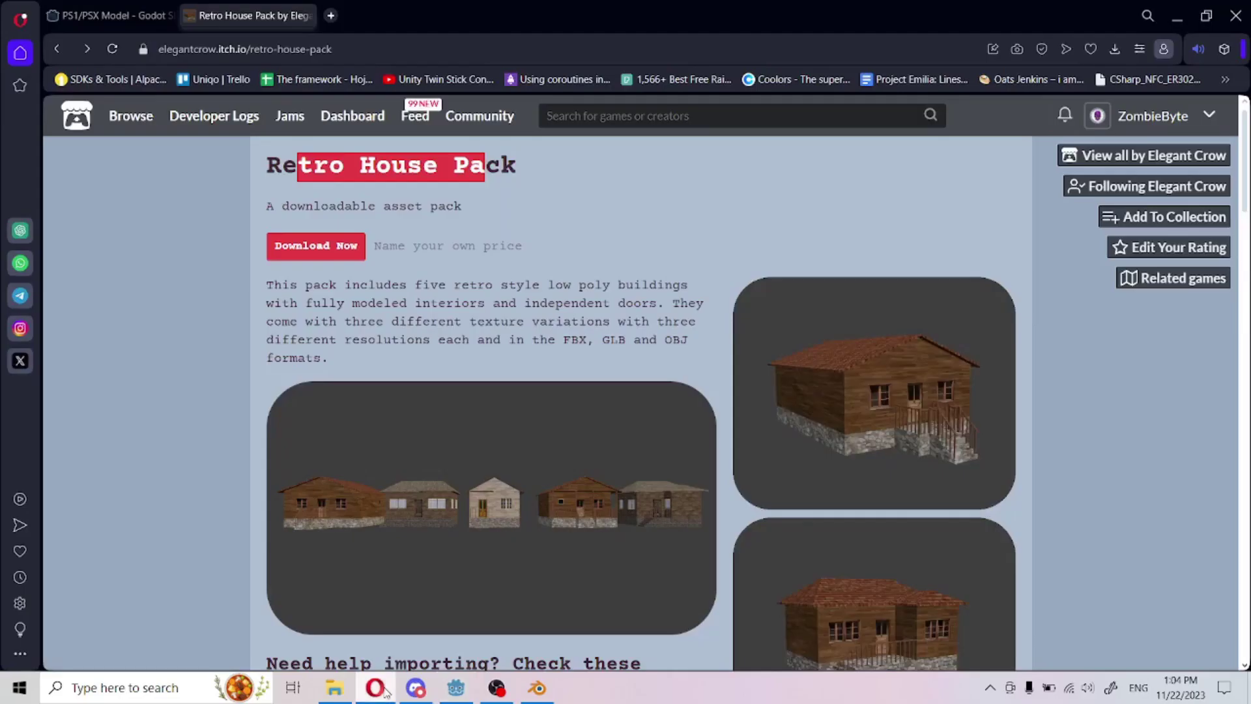
left_click(104, 19)
scroll(897, 334, "up", 10)
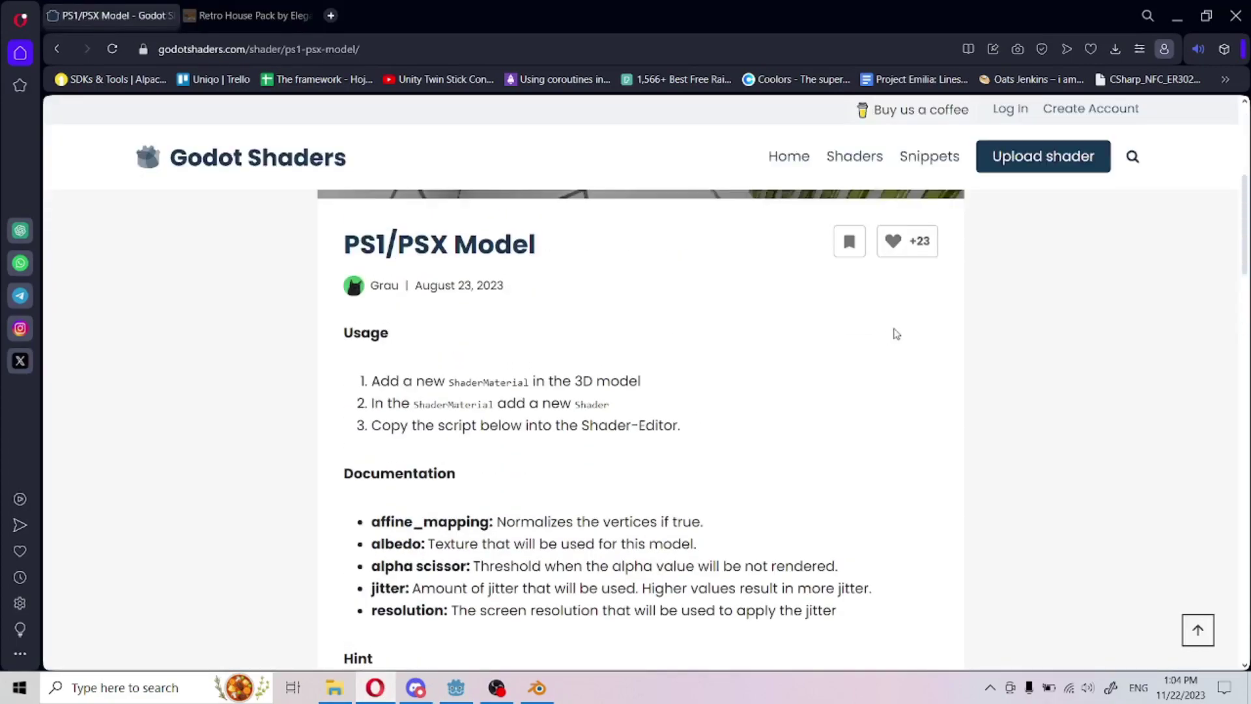
scroll(653, 356, "up", 5)
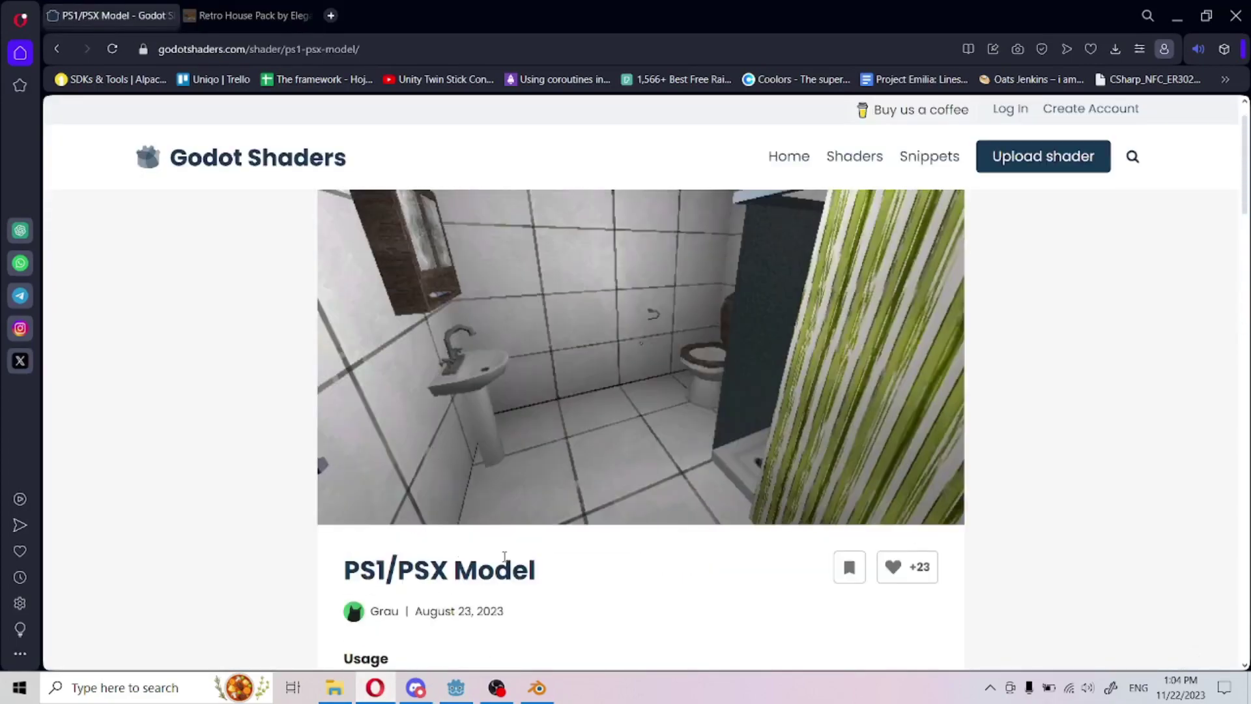
scroll(522, 544, "down", 8)
scroll(541, 534, "up", 8)
scroll(550, 530, "down", 2)
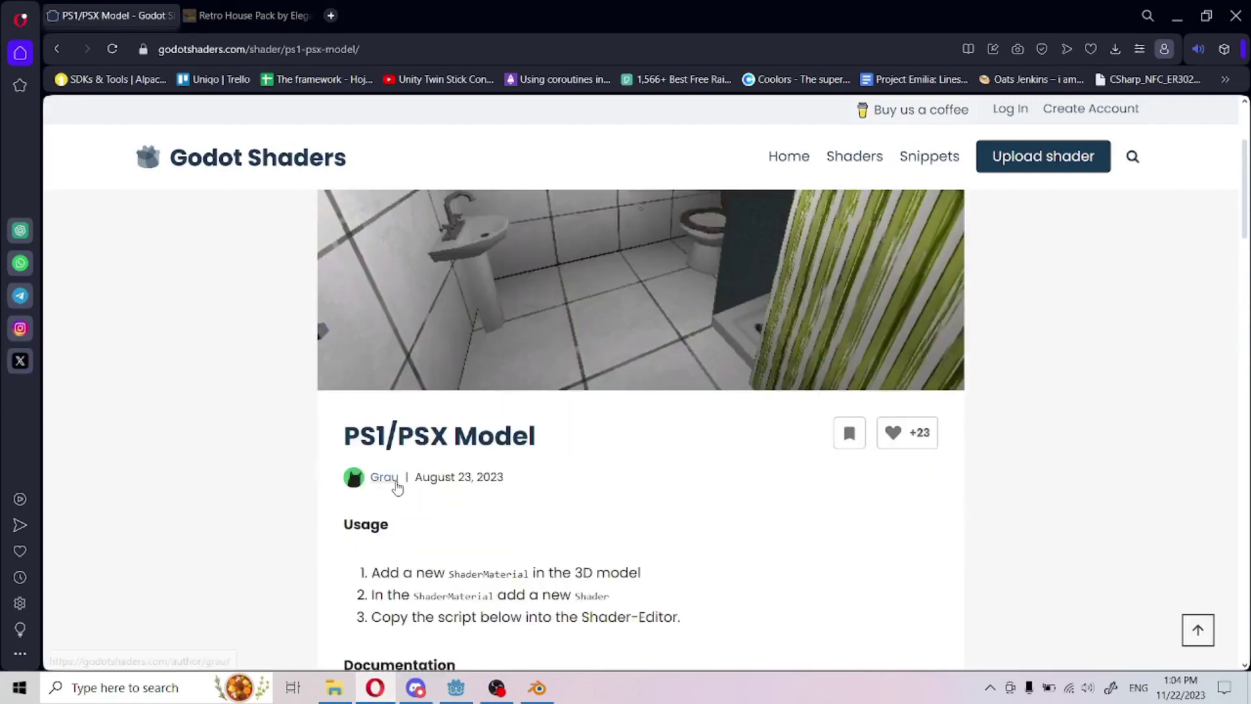
scroll(630, 489, "up", 2)
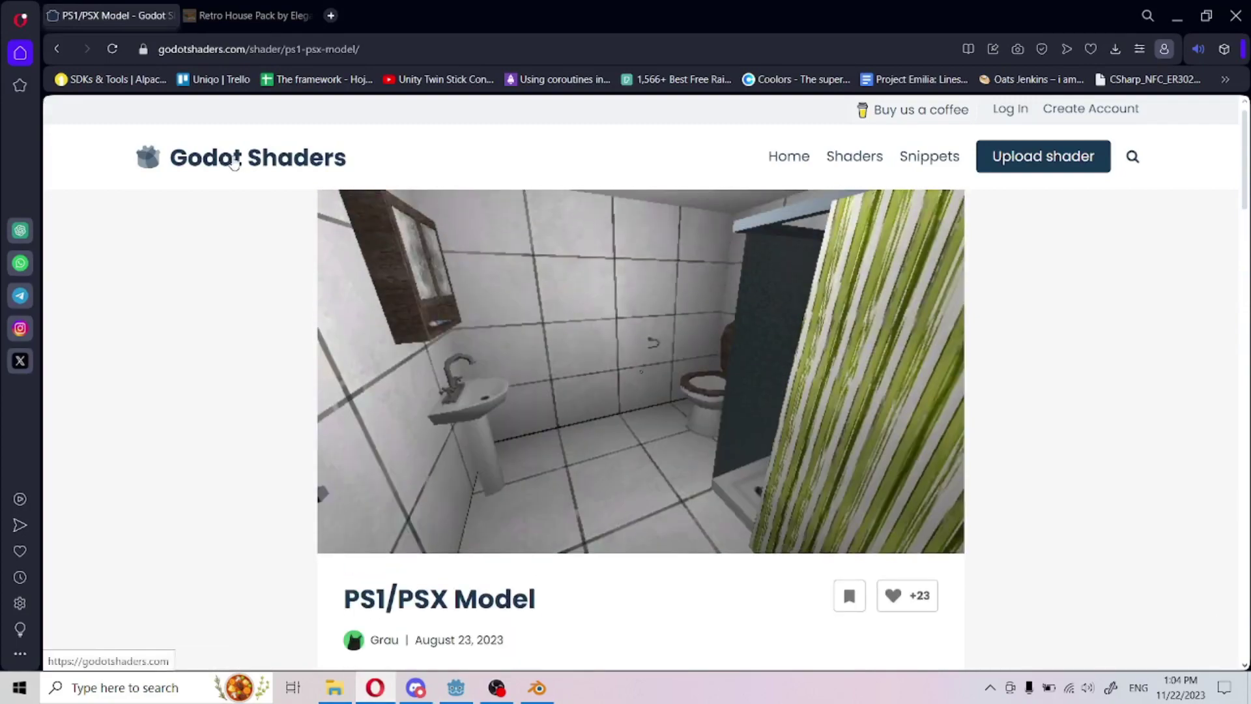
scroll(713, 430, "down", 7)
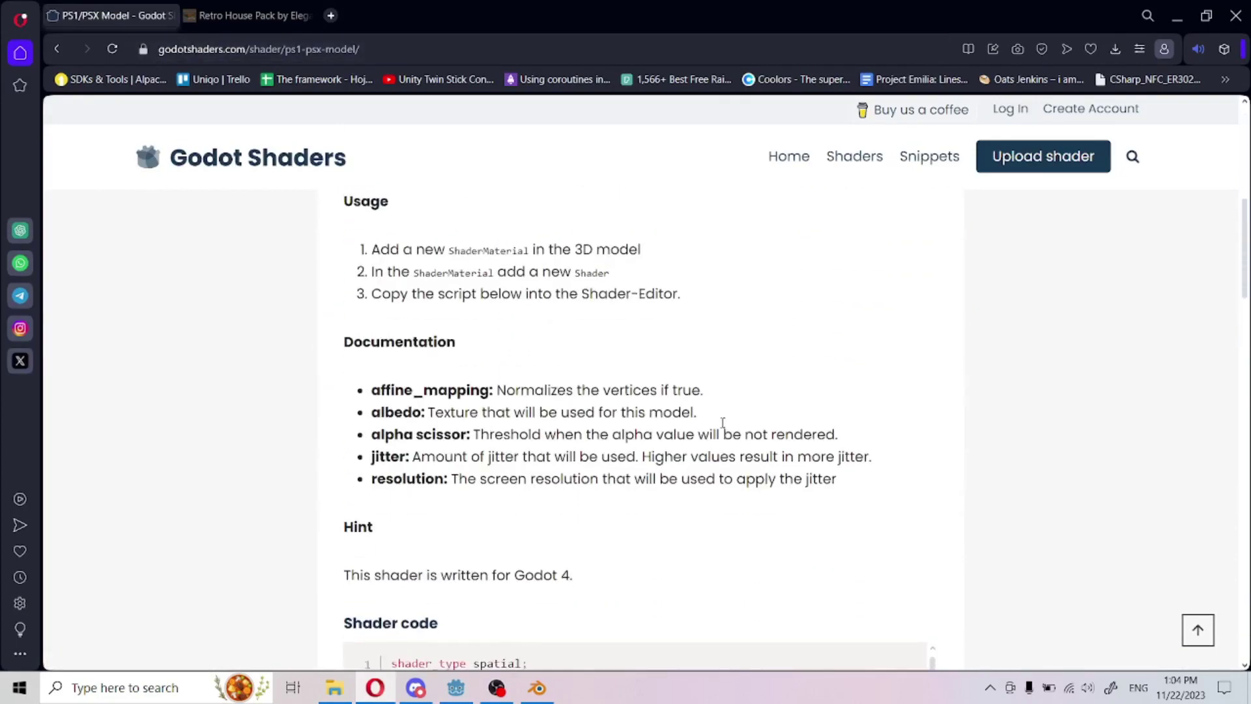
scroll(723, 422, "up", 5)
scroll(802, 424, "down", 9)
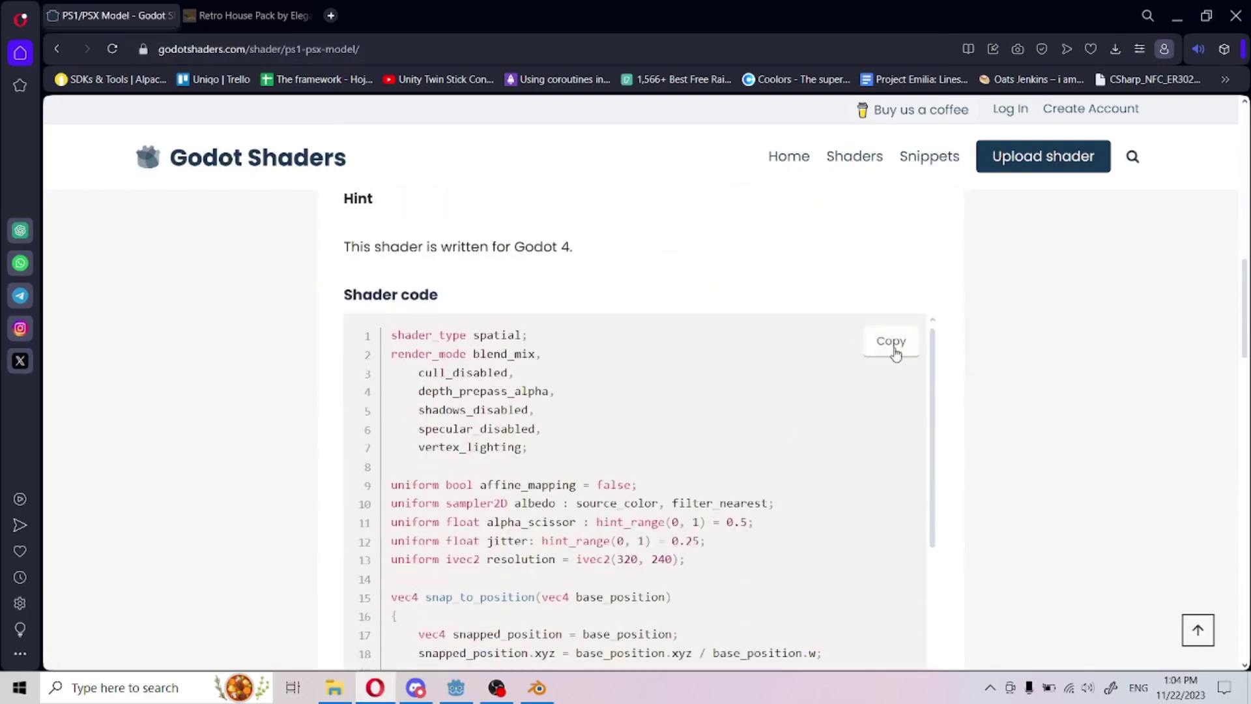
Step: Switch back to Godot and replace all the code in psx_shader.gdshader with the copied PS1/PSX Model shader code
key("alt+Tab")
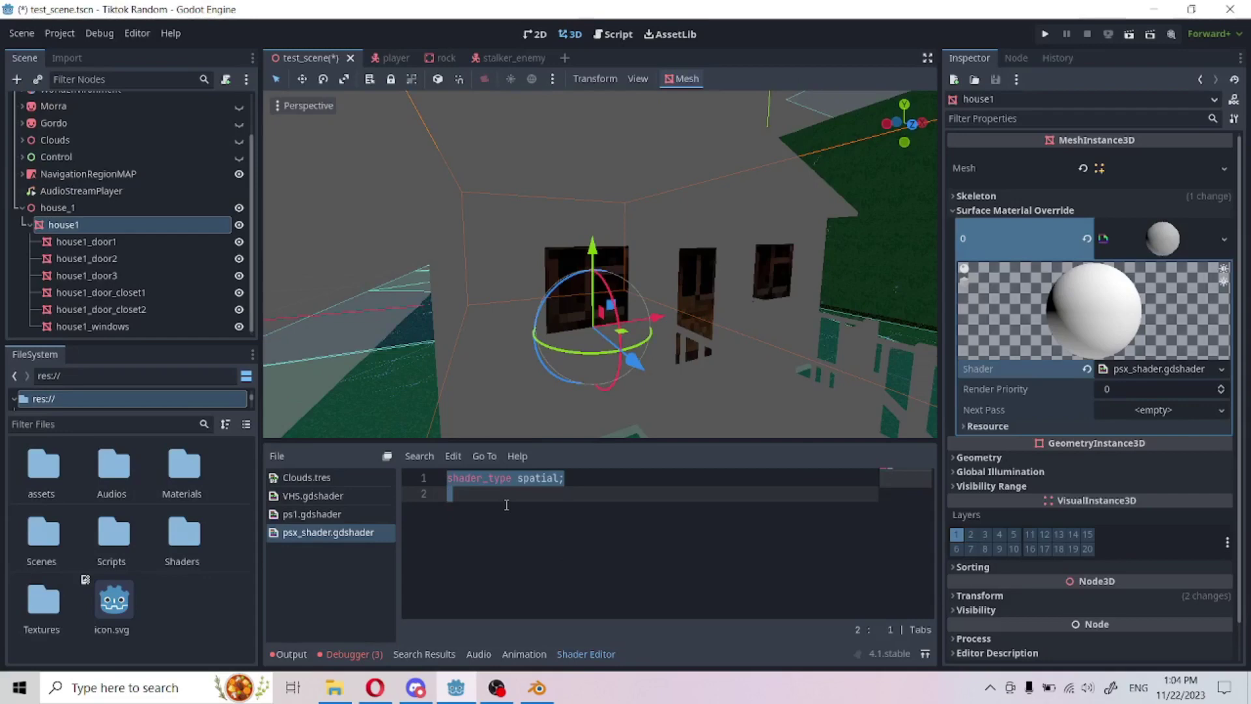
key("BackSpace")
key("ctrl+v")
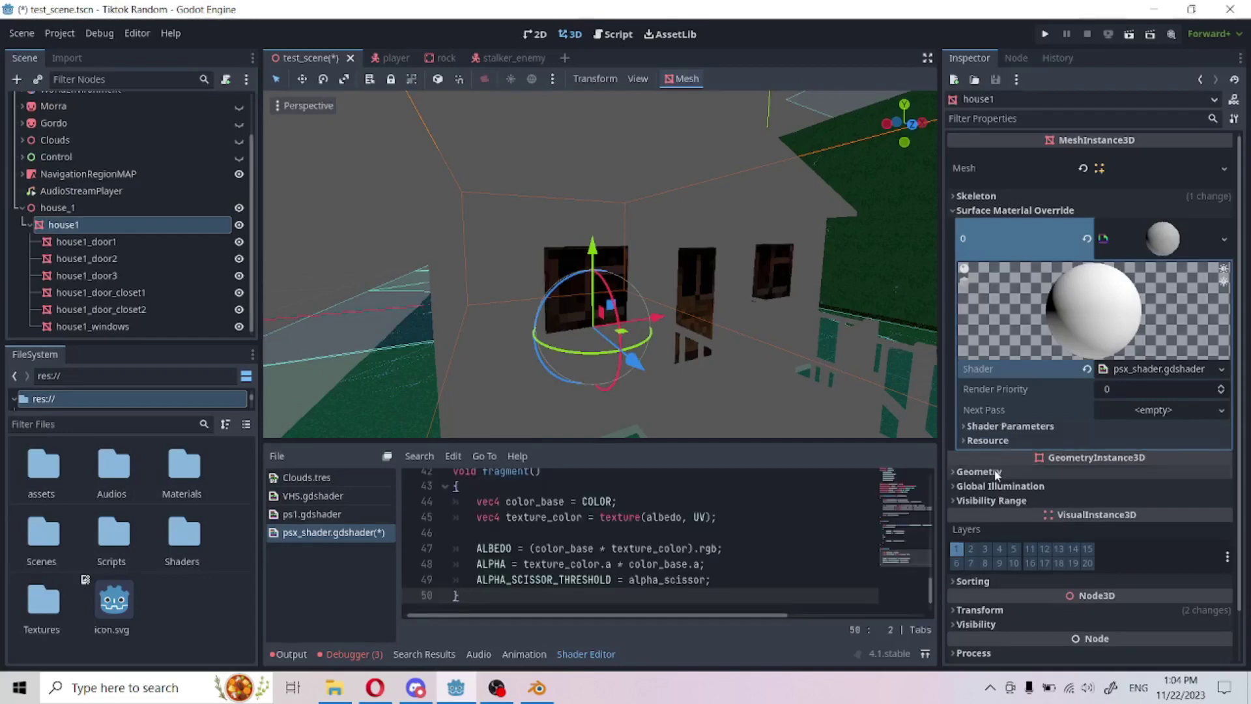
Step: Assign house1_tex1.png from the assets folder as the Albedo texture in the material's shader parameters
left_click(1017, 426)
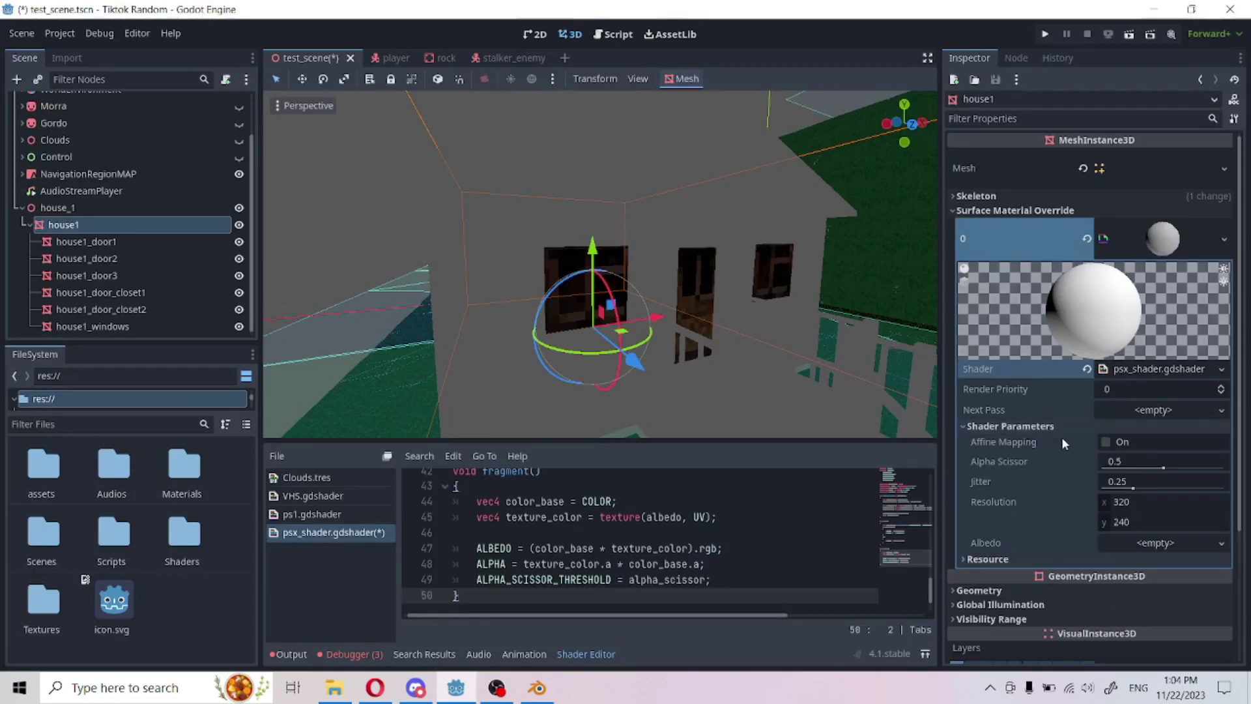
middle_click_drag(745, 324, 797, 376)
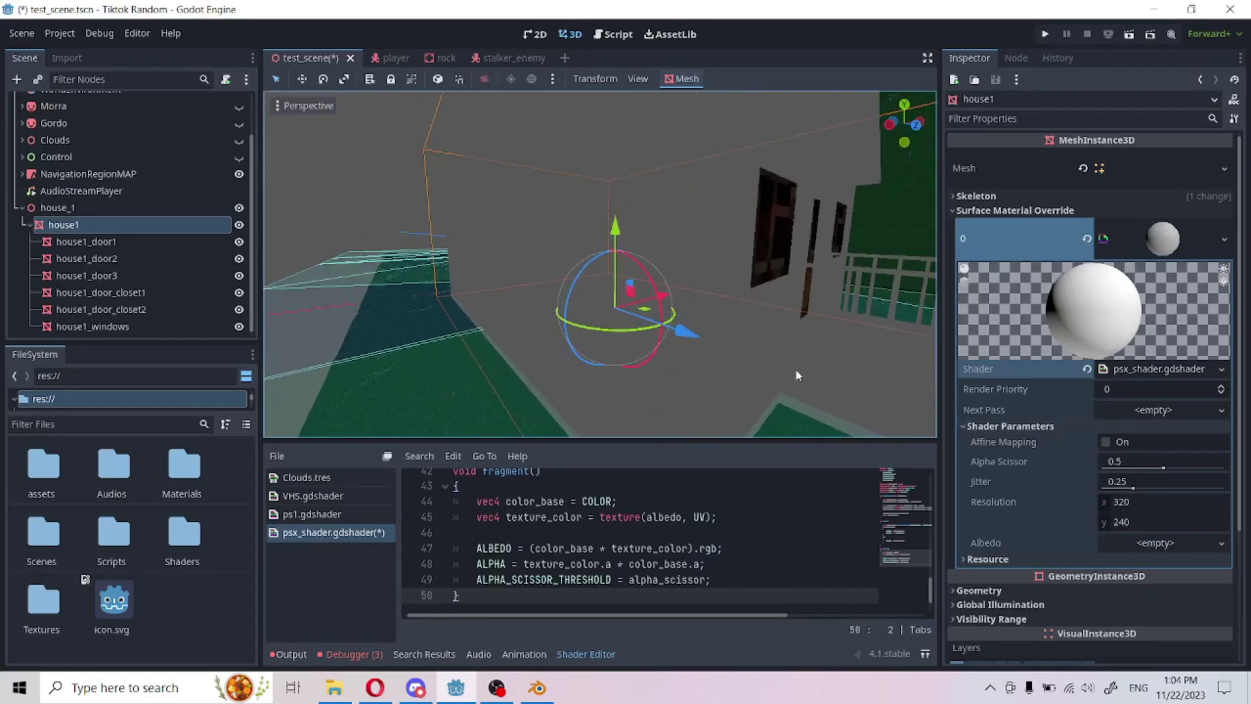
double_click(45, 482)
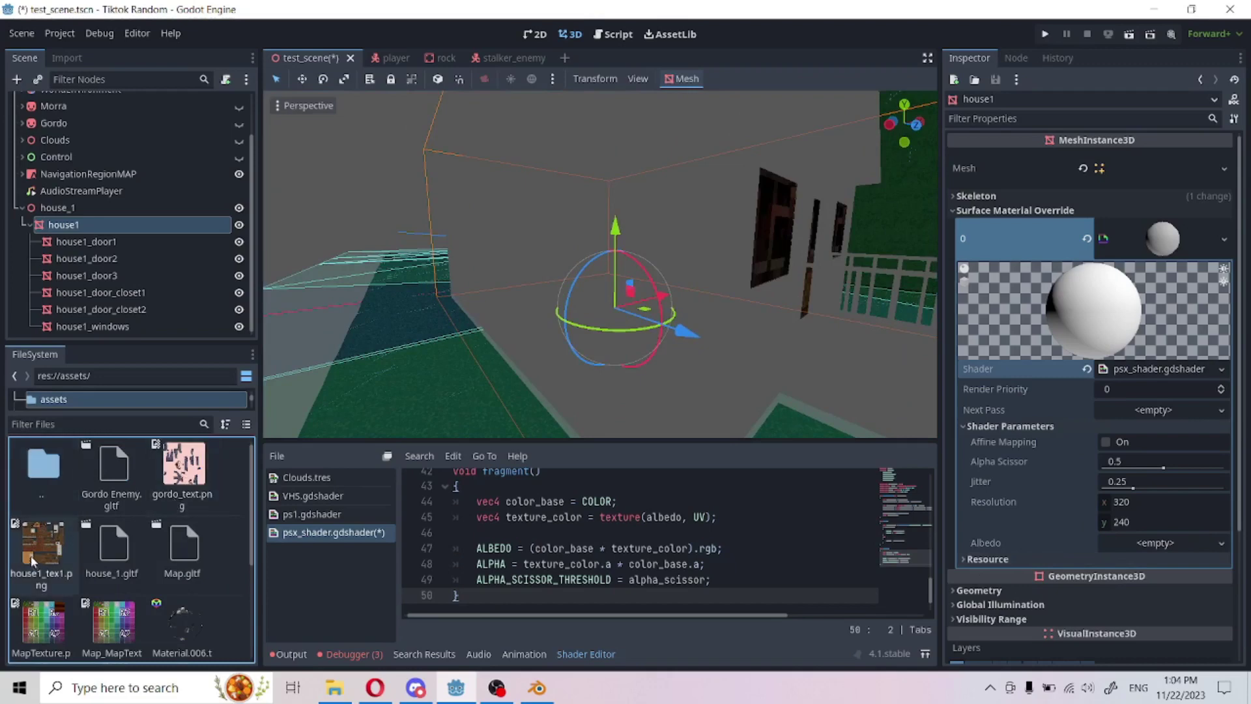
mouse_move(41, 541)
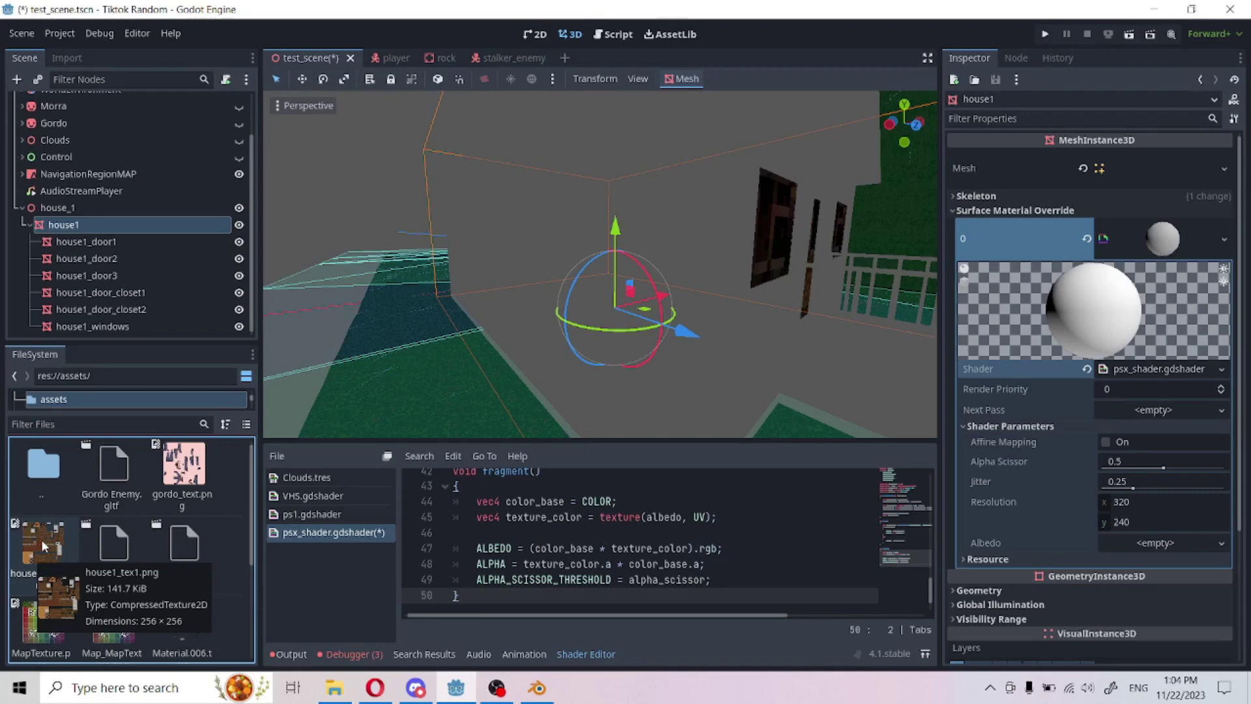
left_click_drag(41, 538, 968, 525)
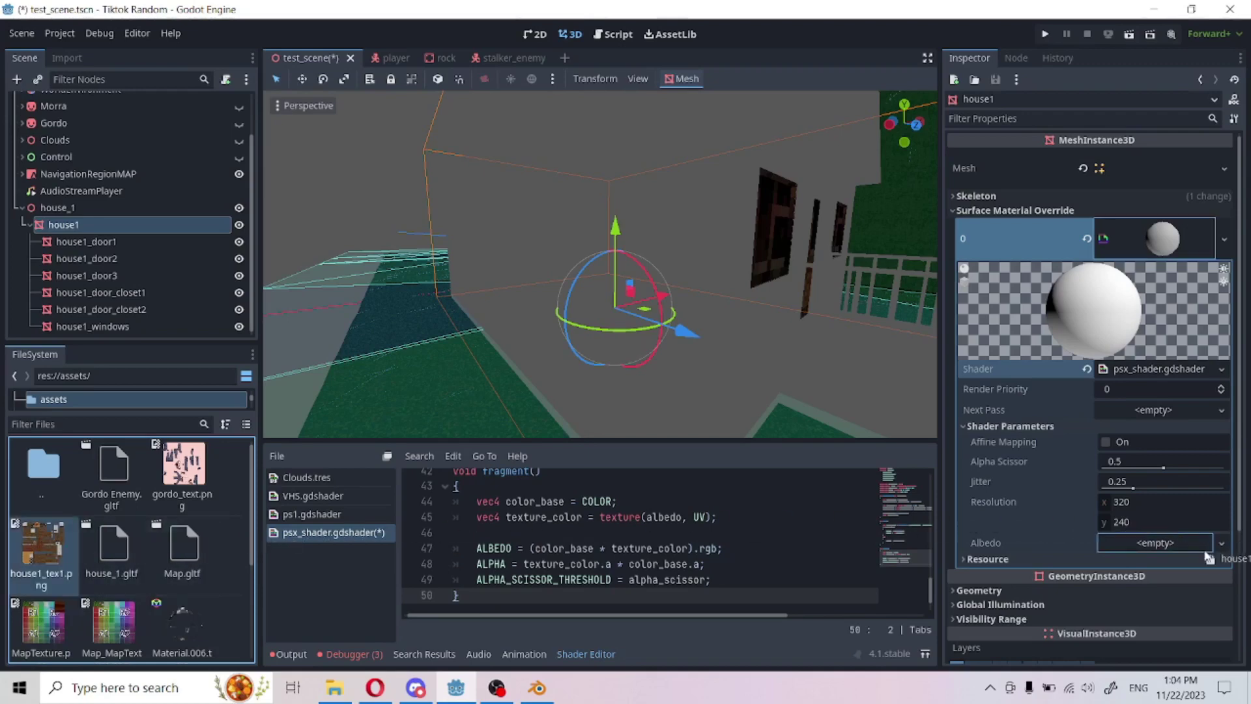
left_click_drag(1166, 545, 1160, 546)
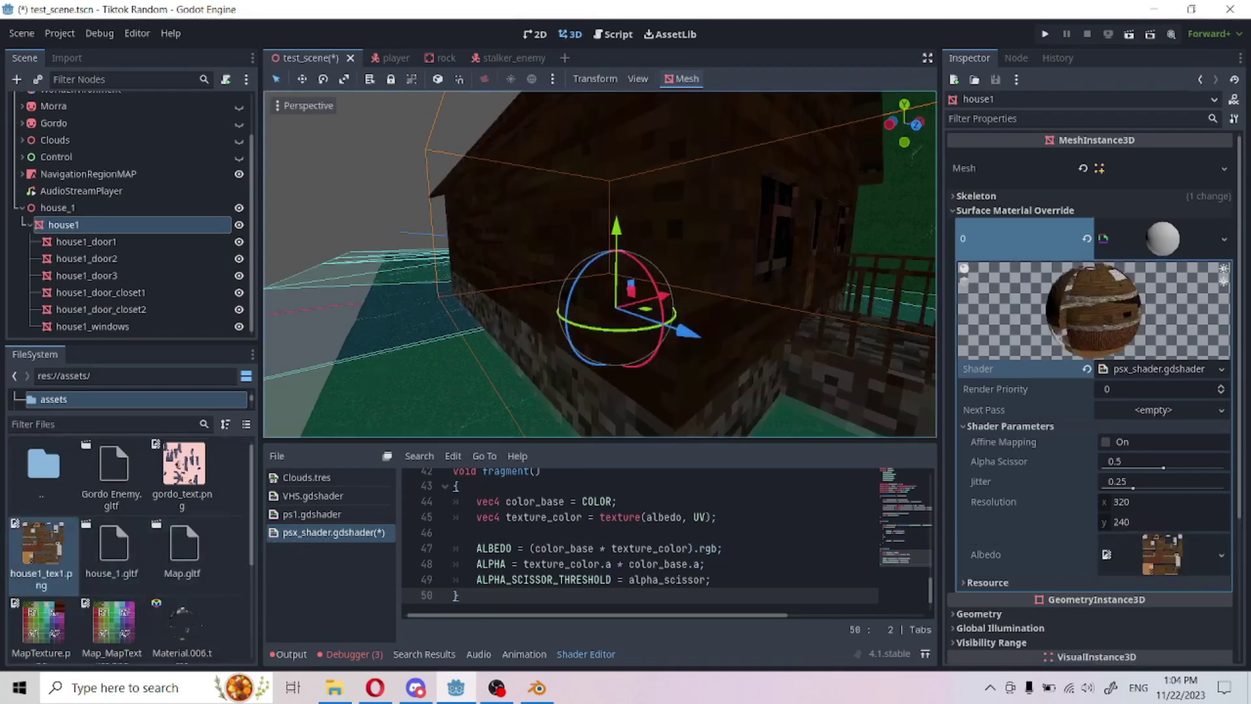
Step: Try an Alpha Scissor value of about 0.398 on the house material and reset it to its default
right_click_drag(600, 264, 642, 268)
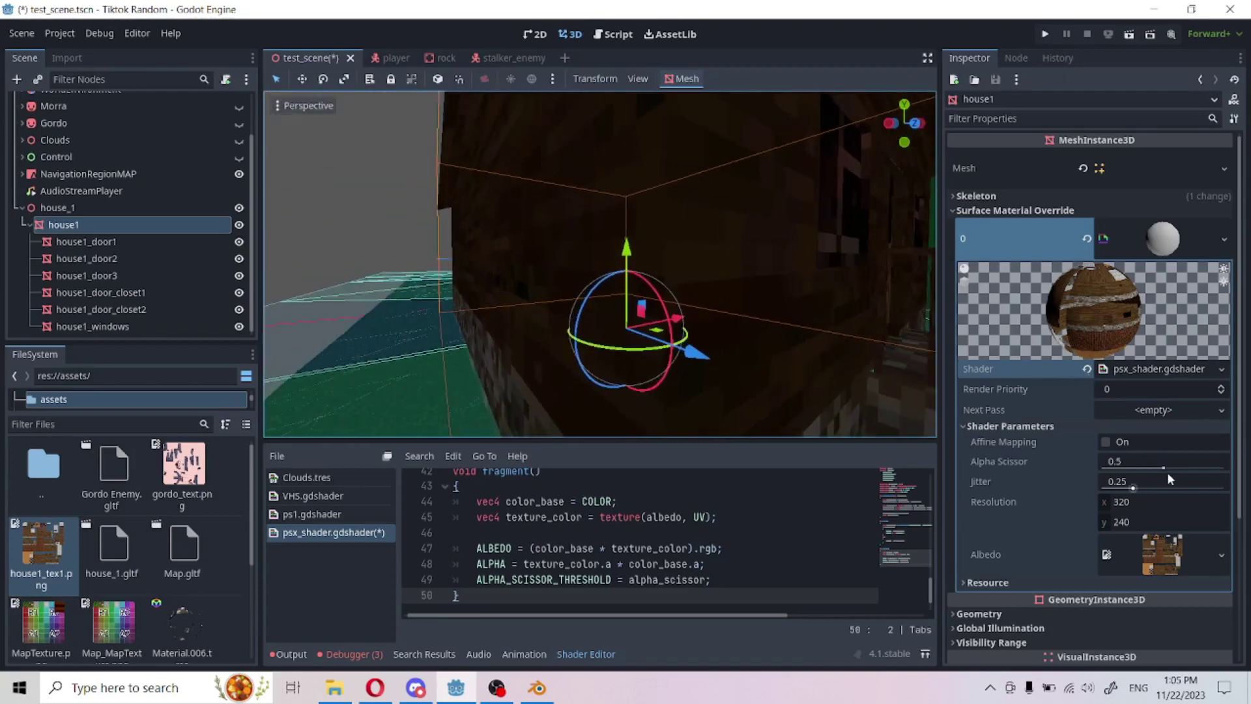
mouse_move(1199, 468)
left_mouse_down()
mouse_move(1161, 473)
mouse_move(1148, 500)
left_mouse_up()
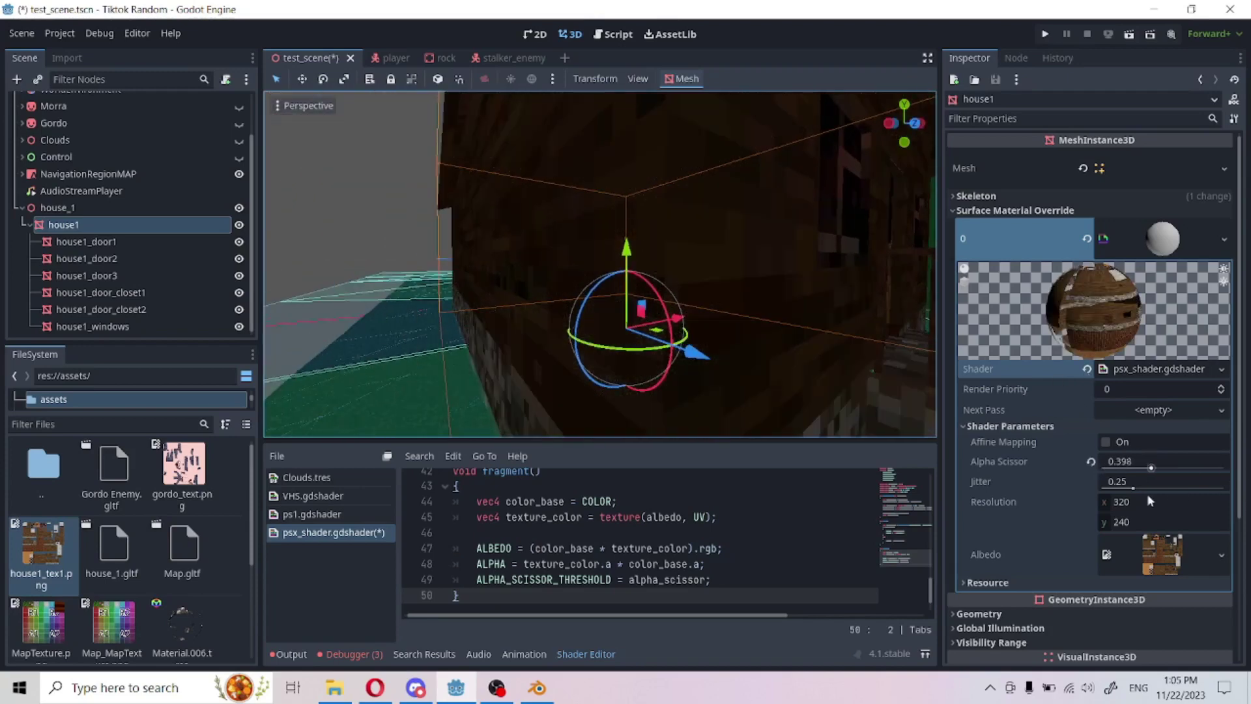
left_click(1090, 462)
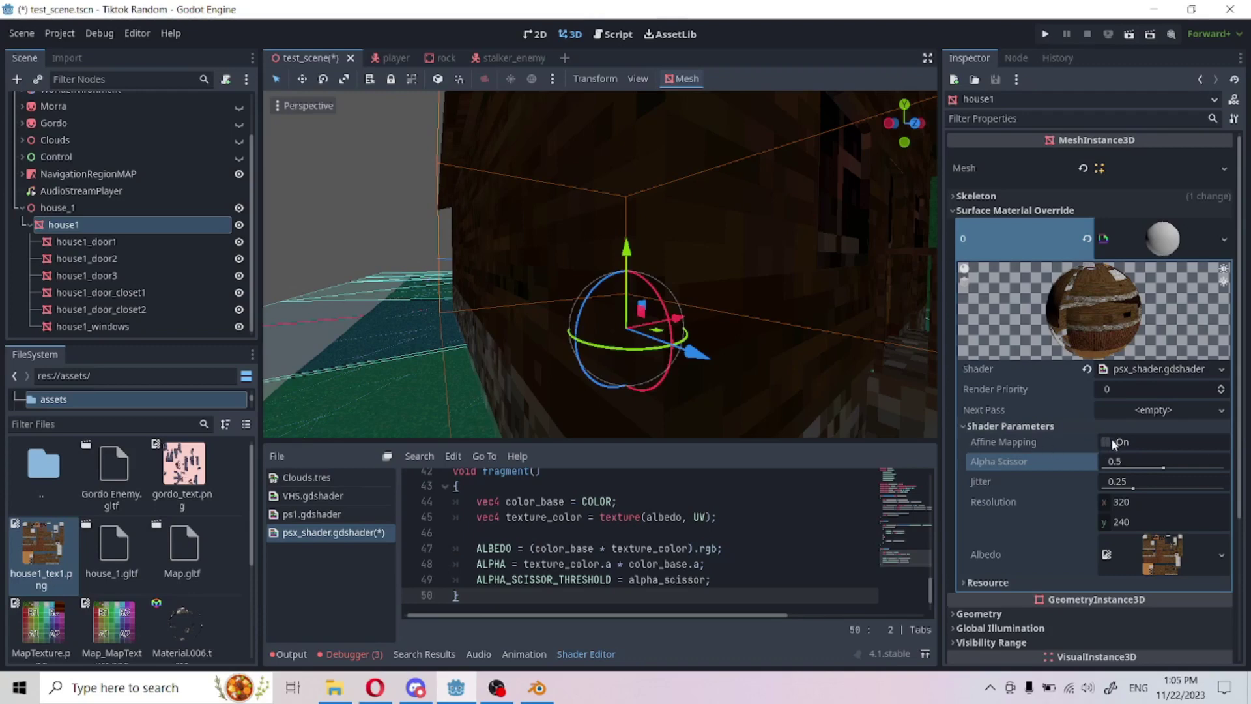
Step: Enable Affine Mapping in the shader parameters and inspect its effect on the house's walls
left_click(1109, 443)
right_click_drag(832, 360, 913, 346)
right_click_drag(663, 283, 613, 261)
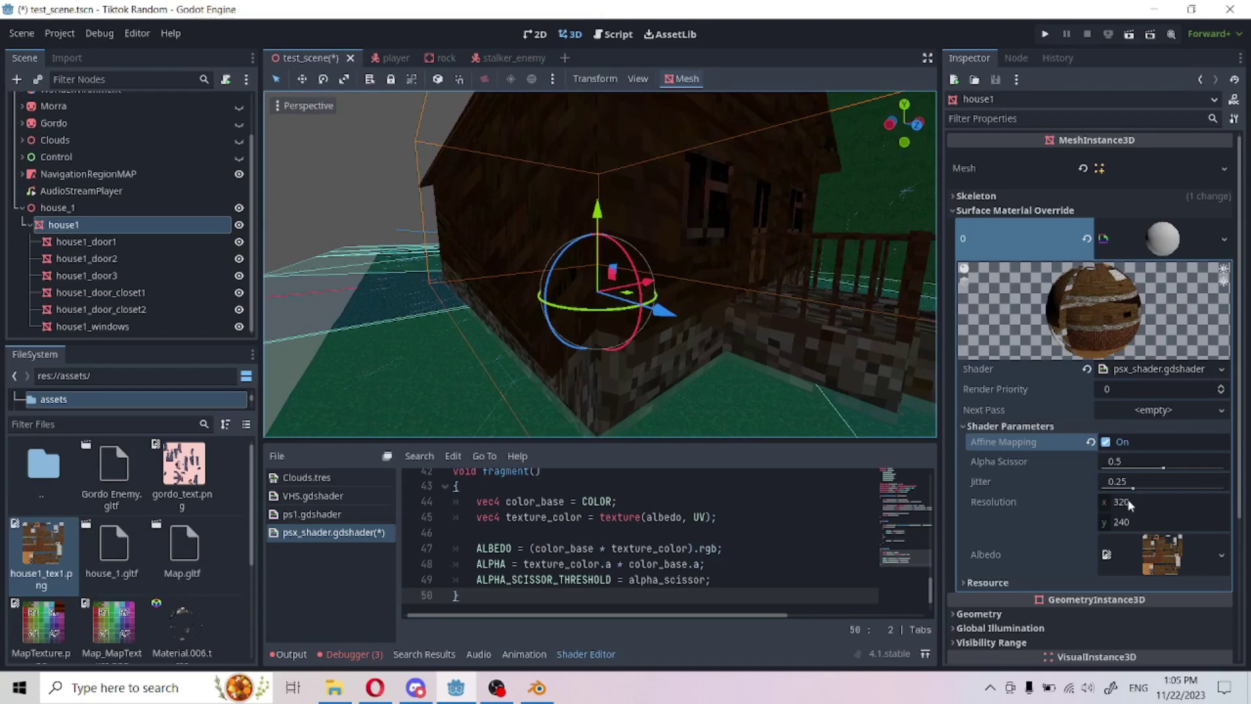
right_click_drag(521, 274, 484, 261)
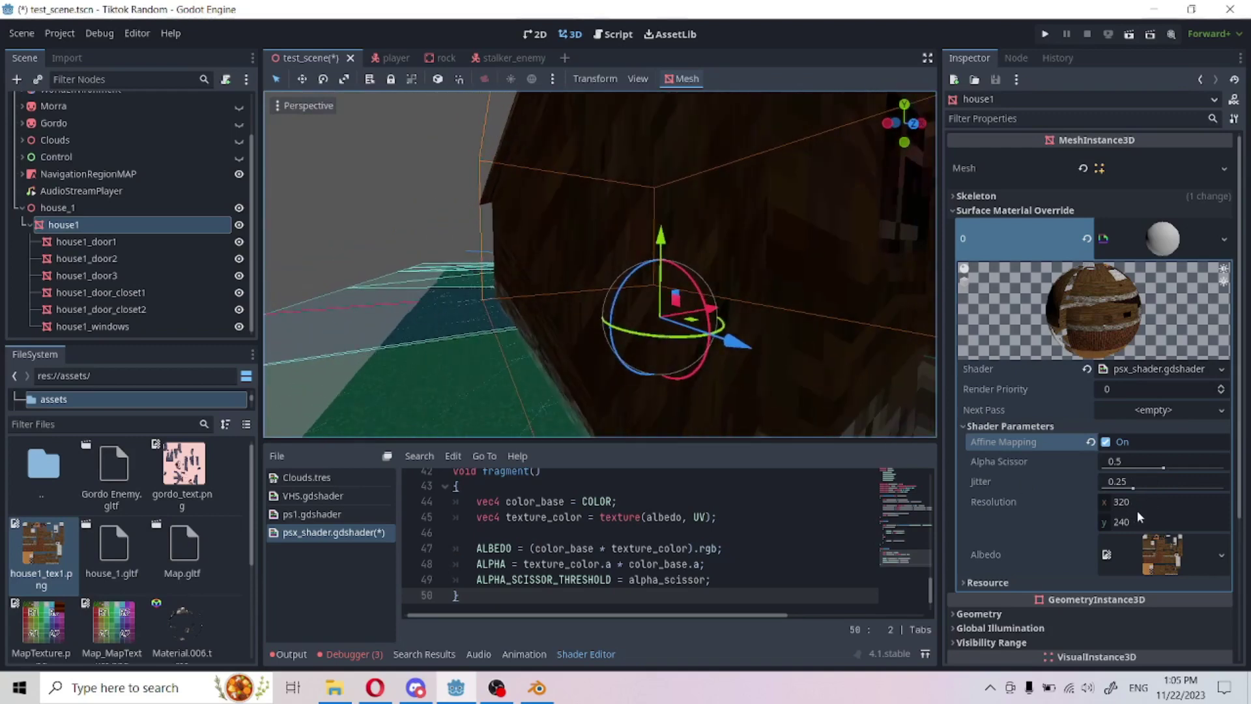
Step: Try raising the shader's Resolution x value to about 780 and reset the resolution to its default
mouse_move(1137, 502)
left_mouse_down()
mouse_move(1108, 502)
mouse_move(1146, 502)
left_mouse_up()
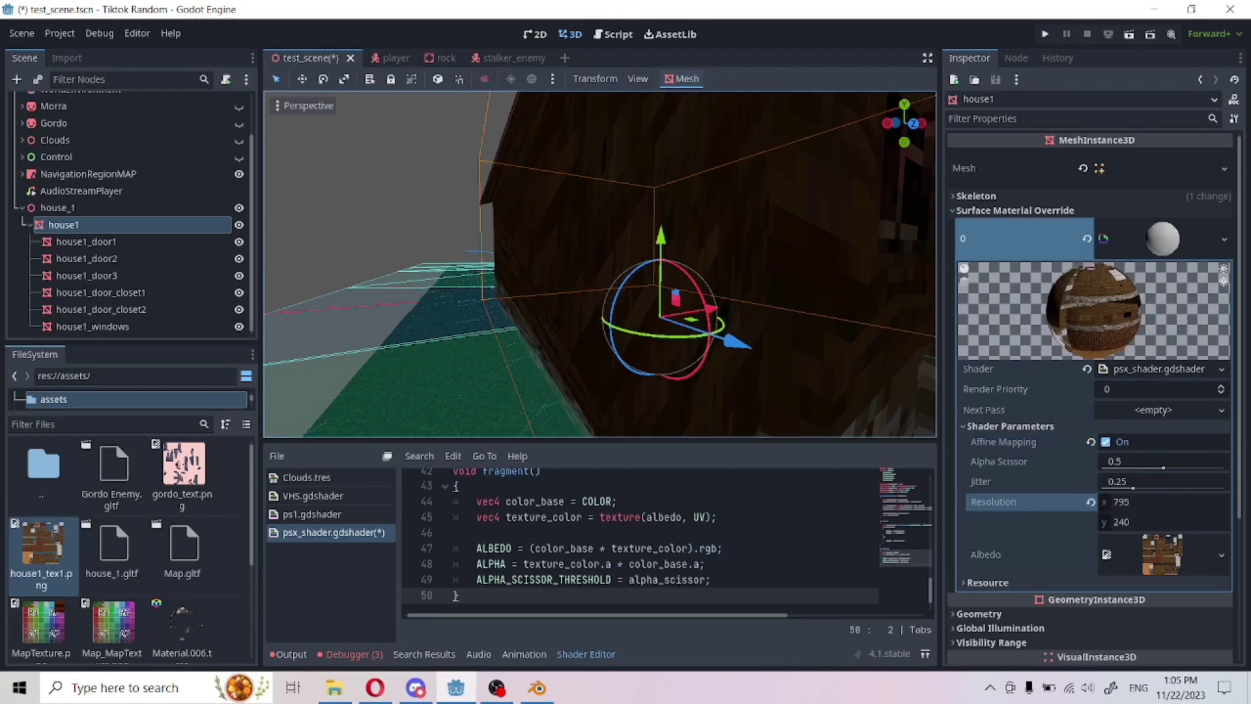
right_click_drag(640, 343, 610, 295)
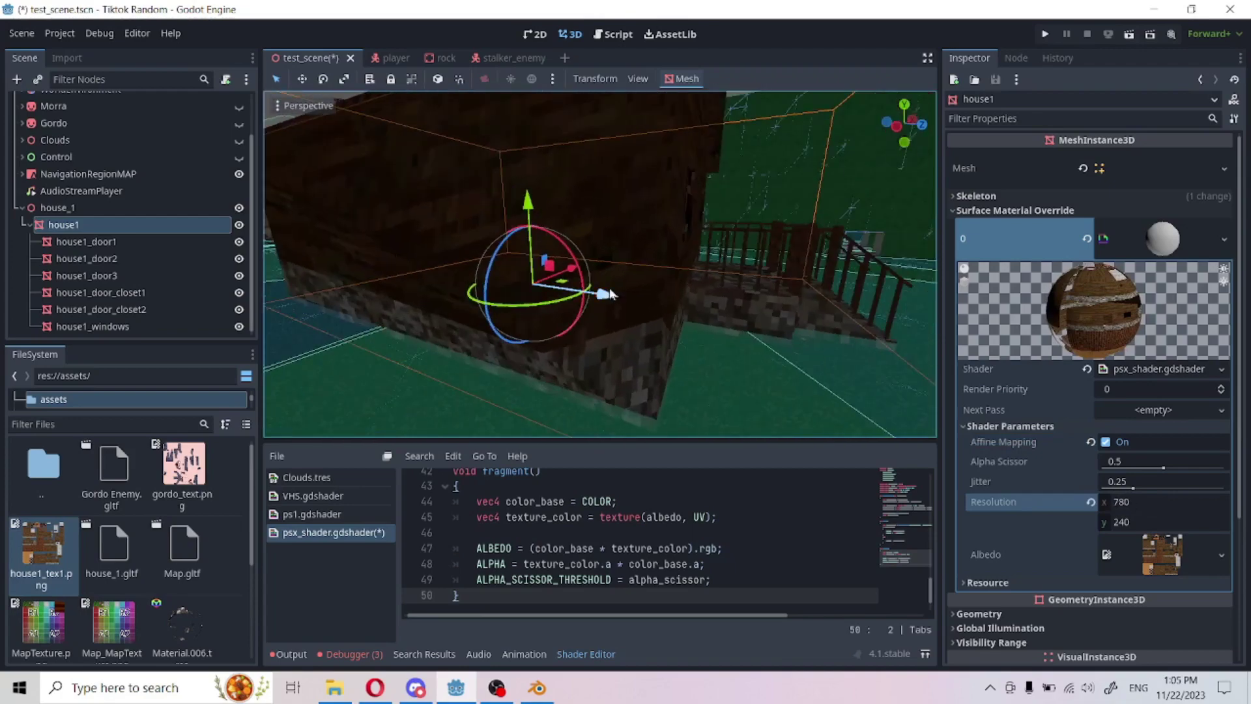
left_click(1092, 502)
left_click_drag(1121, 502, 1152, 502)
left_click(1091, 503)
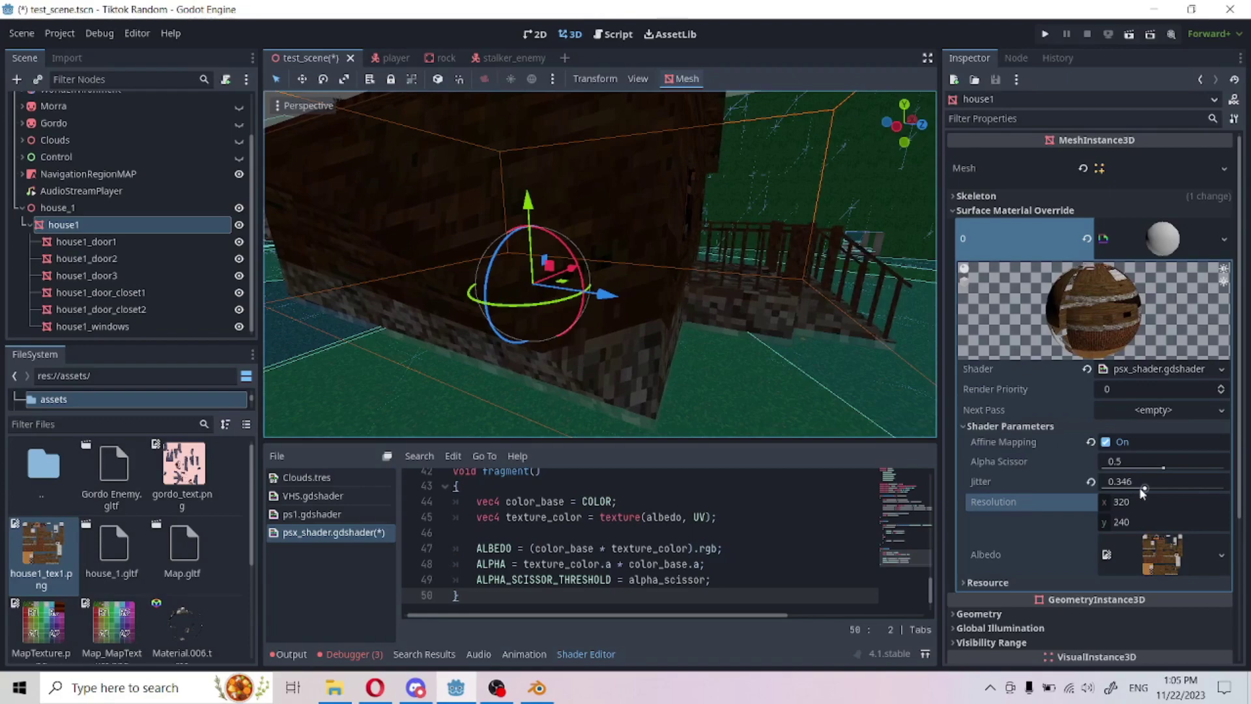
Step: Raise the shader's Jitter to about 0.854 and inspect the house's front and staircase
left_click_drag(1188, 490, 1206, 490)
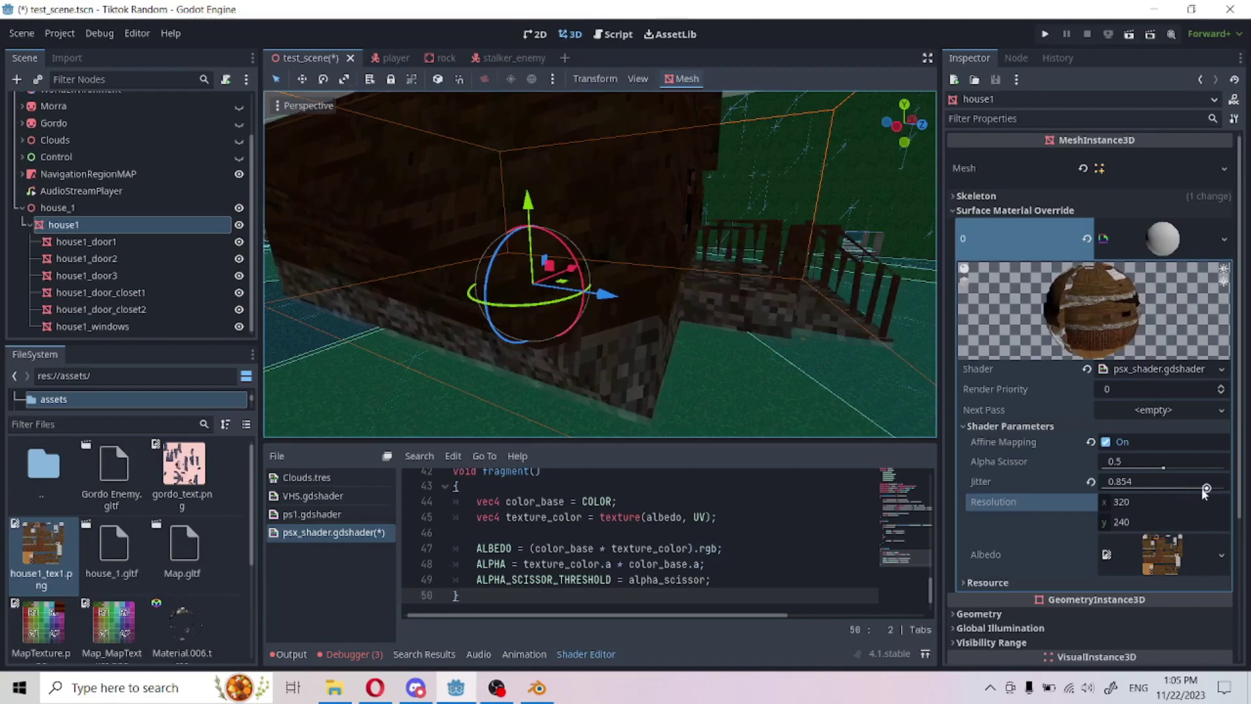
right_click_drag(837, 314, 671, 262)
key("w")
key("d")
Step: Set the shader's Jitter to 0 and inspect the house from close up
left_click(1210, 488)
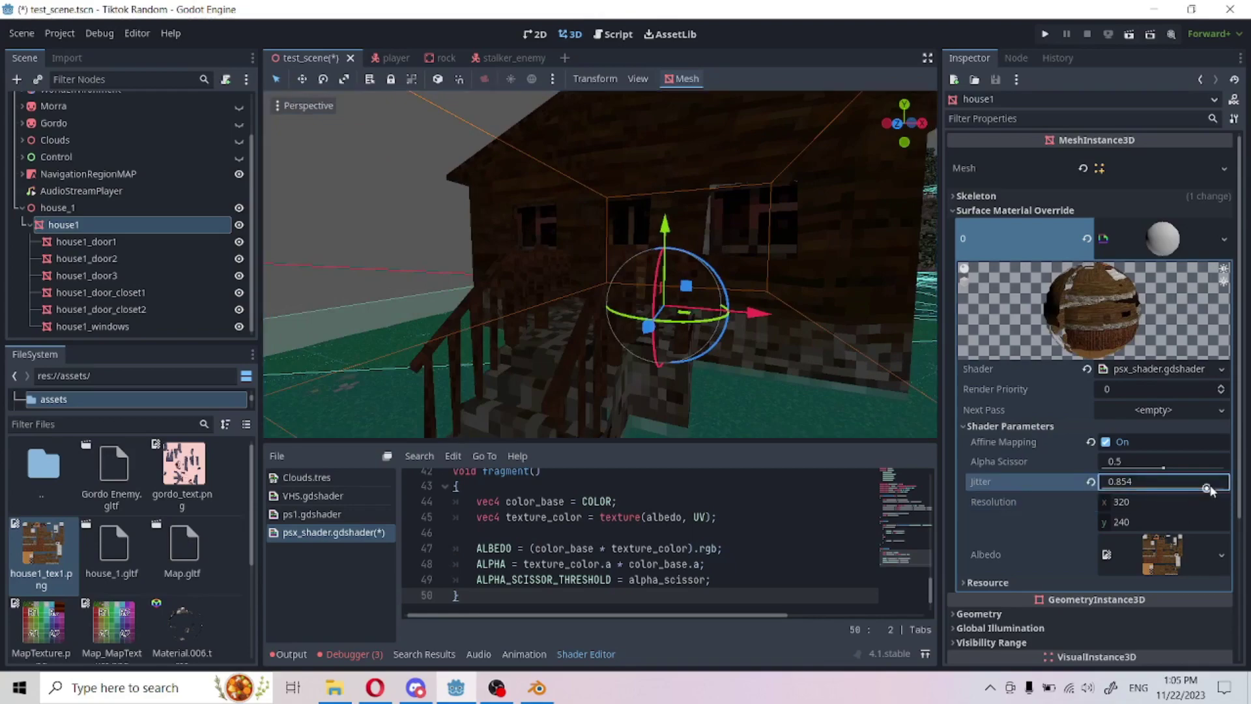
type("0")
key("Return")
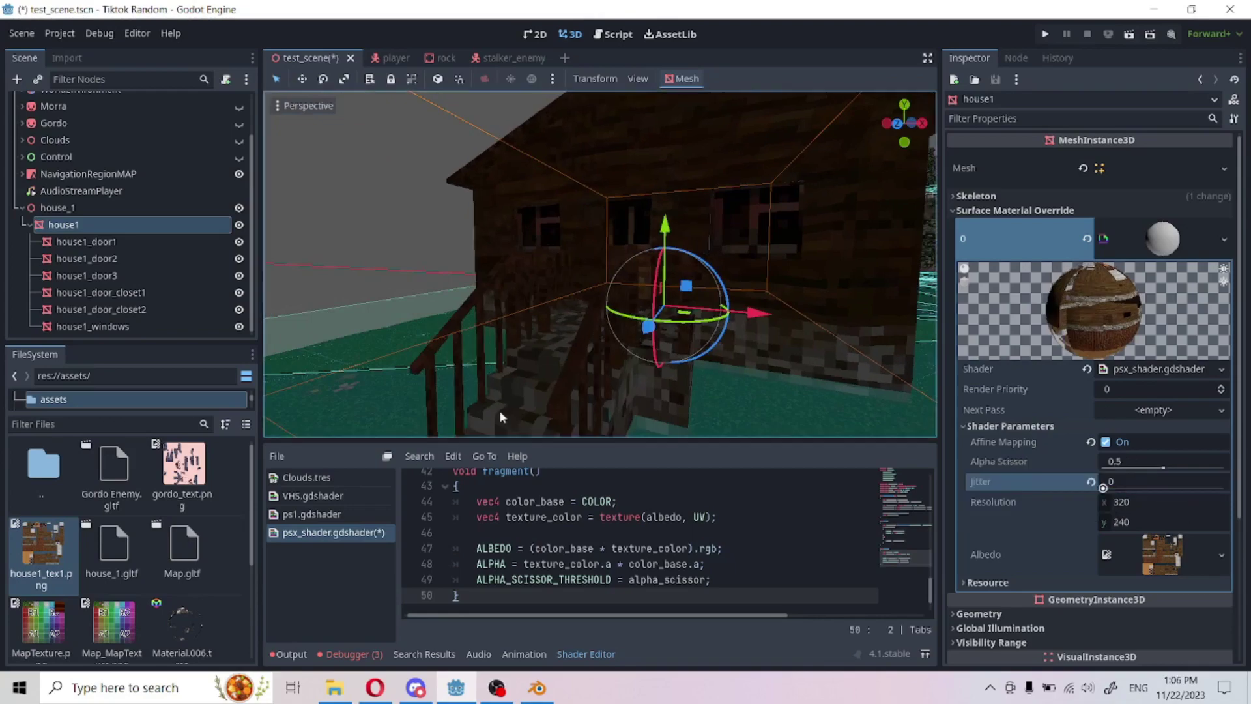
key("w")
right_click_drag(499, 410, 551, 414)
right_click_drag(438, 300, 438, 300)
key("a")
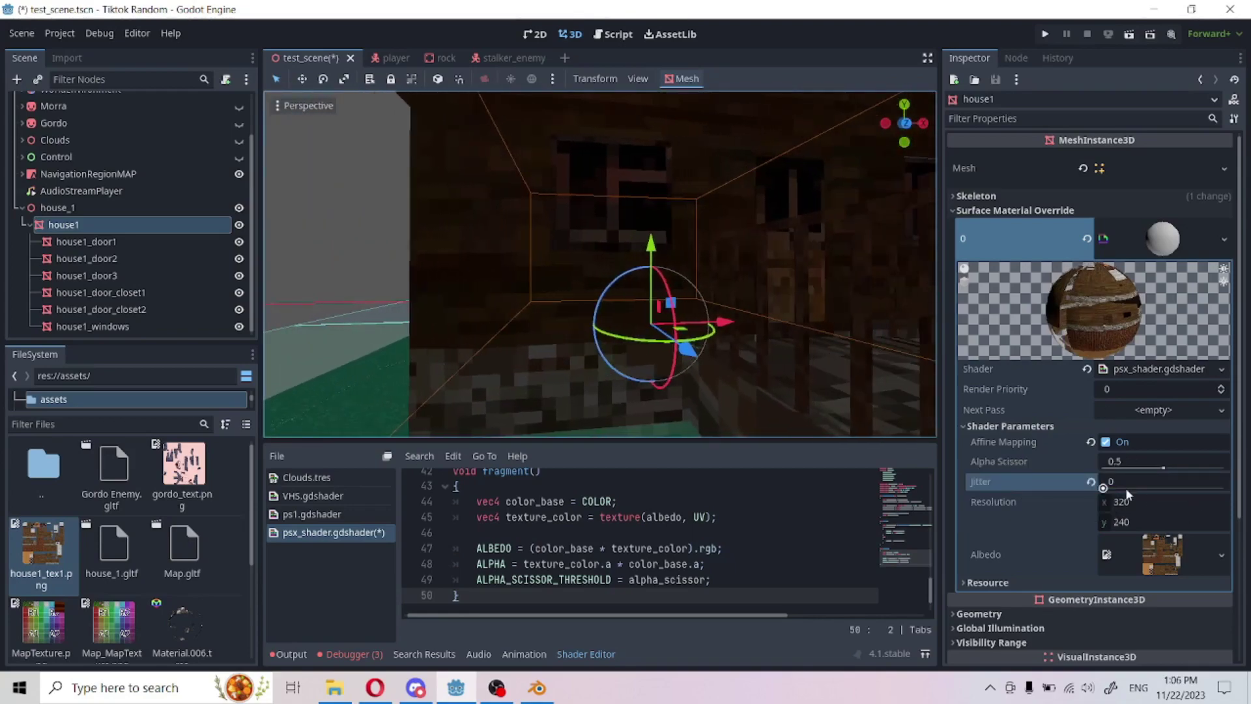
Step: Reset Jitter and try values of 0.5 and about 0.832 while viewing the house from different distances
left_click(1092, 484)
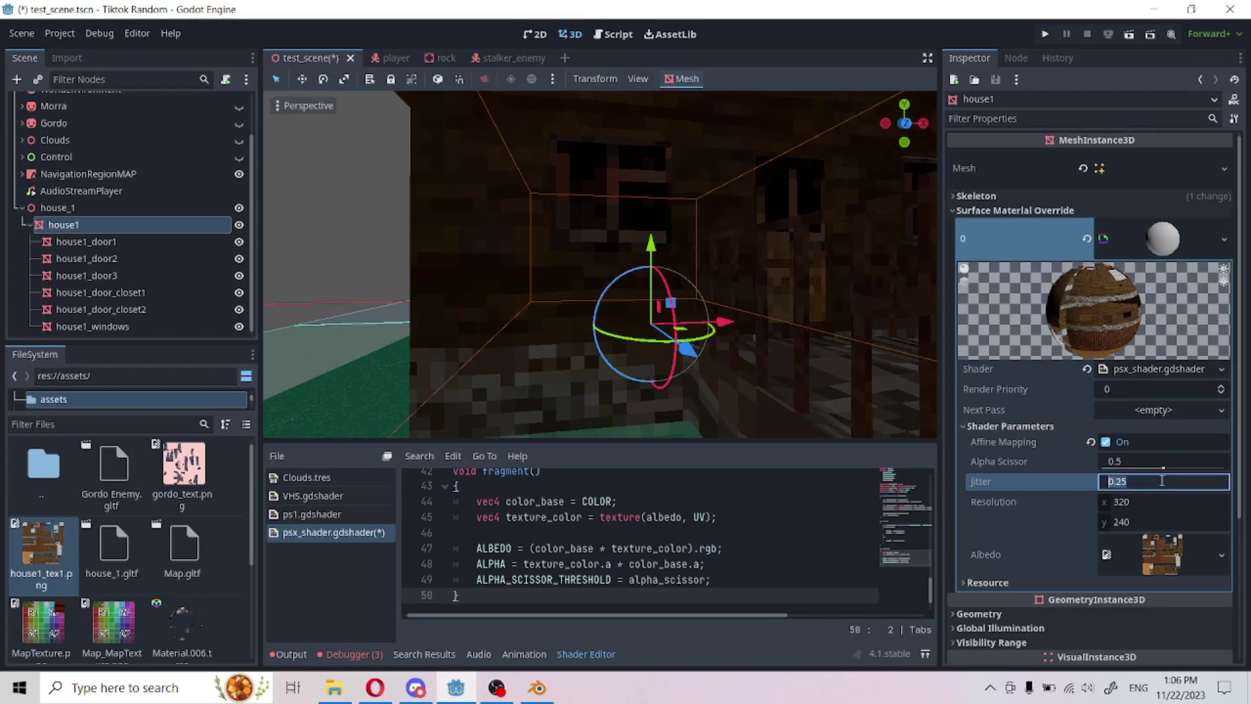
right_click_drag(737, 313, 1121, 305)
key("a")
key("a")
right_click_drag(587, 280, 619, 297)
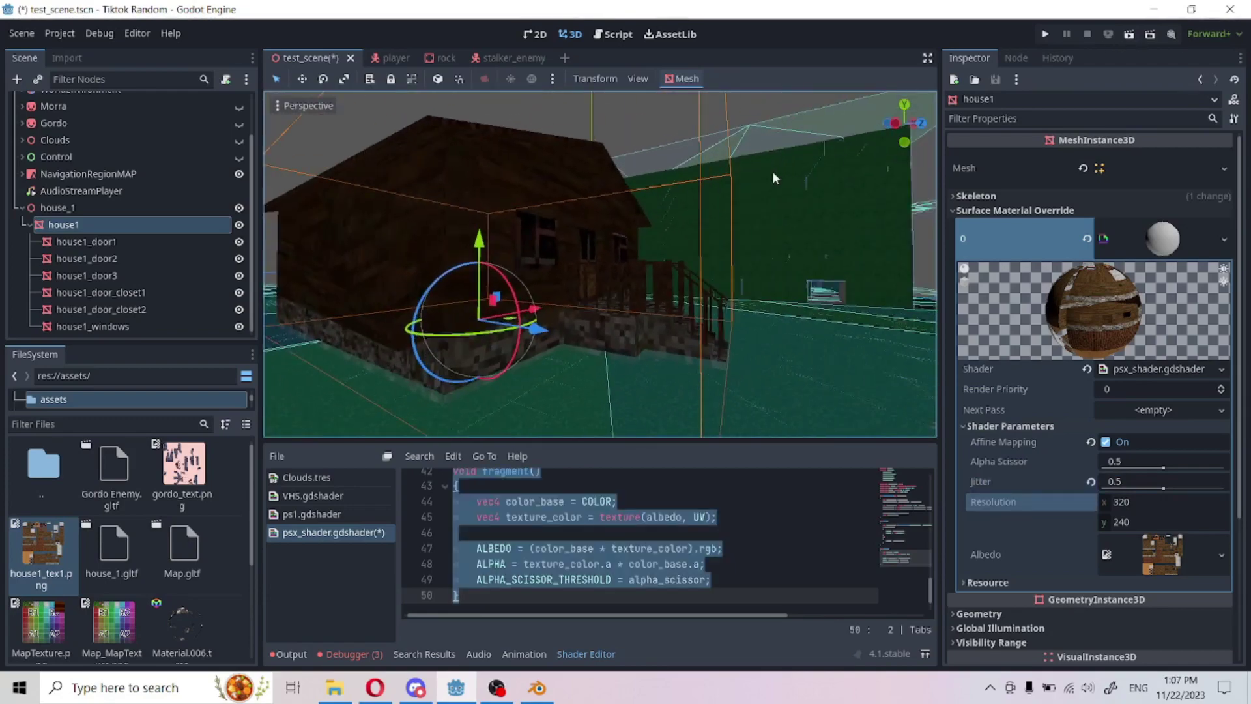
right_click_drag(775, 178, 736, 182)
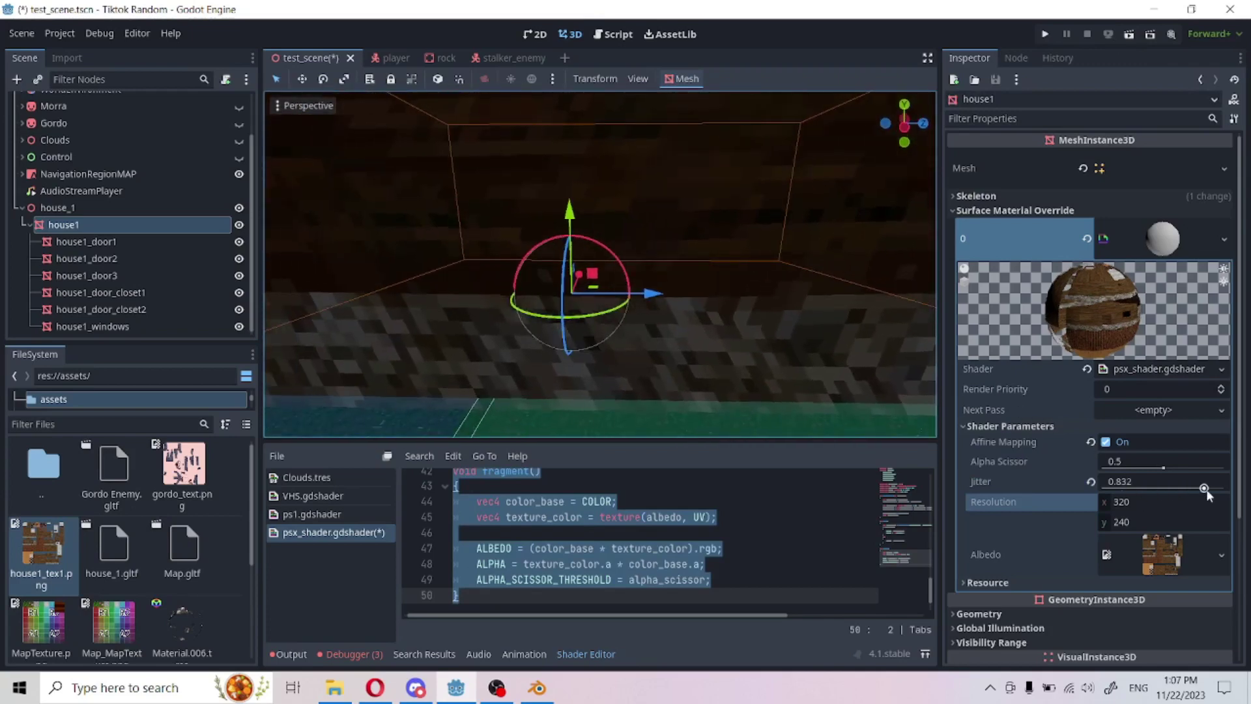
Step: Reset Jitter and Alpha Scissor to their defaults and turn off Affine Mapping for the house material
left_click(1092, 482)
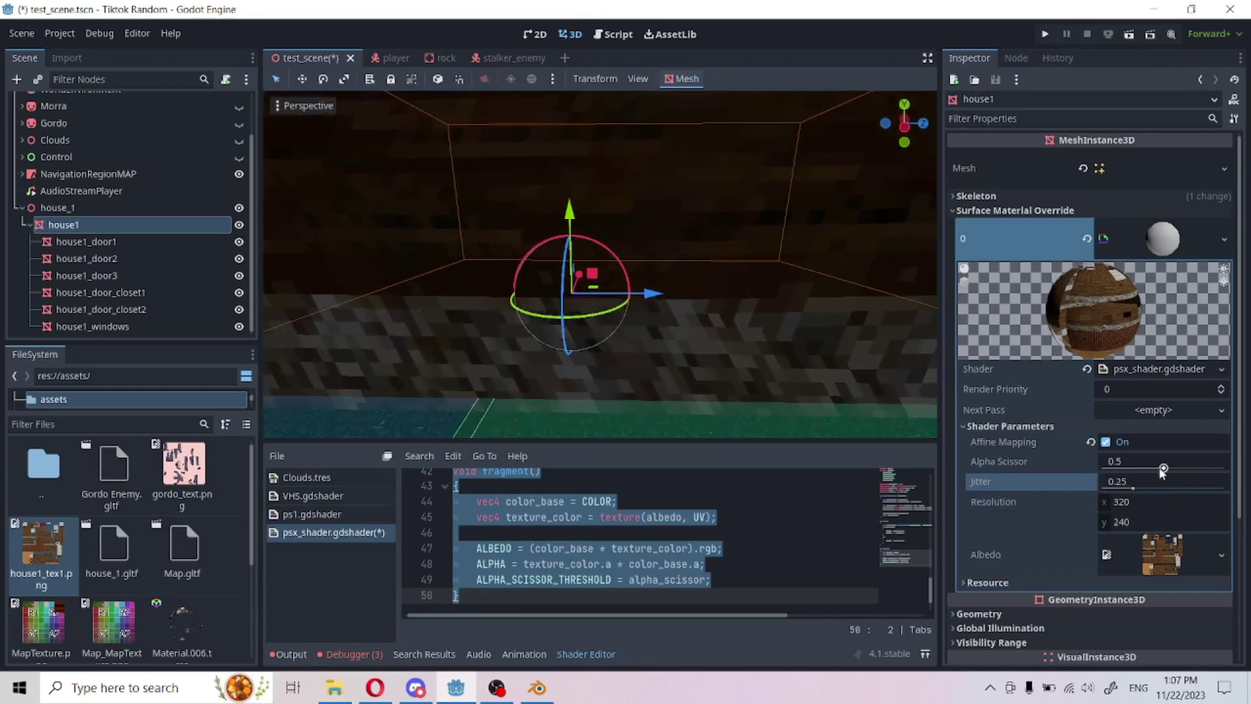
left_click(1091, 462)
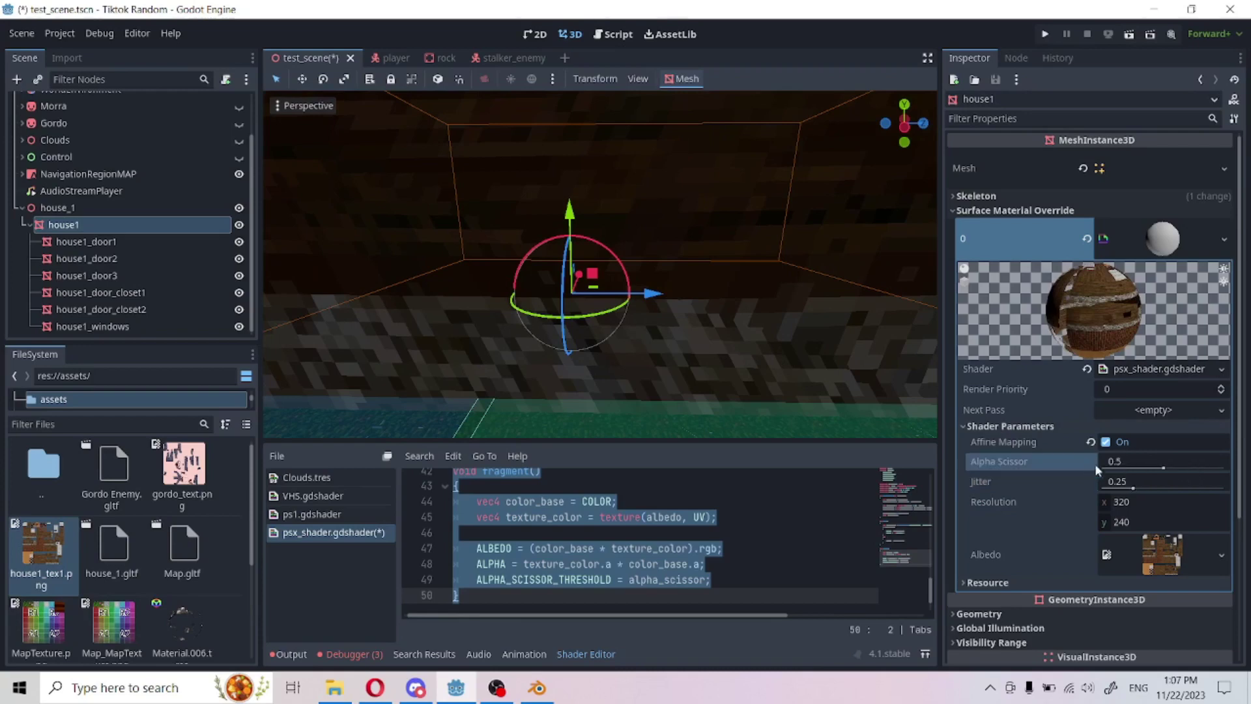
left_click(1107, 443)
right_click_drag(725, 270, 654, 270)
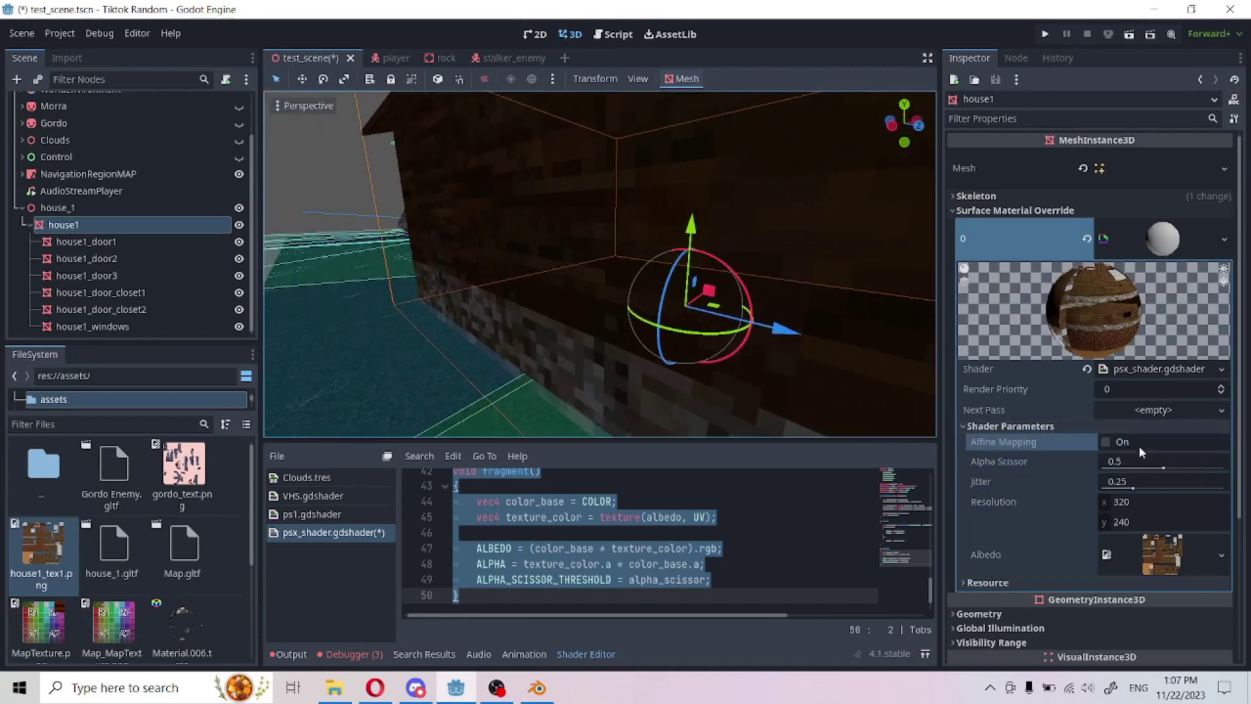
Step: Turn Affine Mapping back on for the house material and inspect the house walls from close up
left_click(1111, 442)
right_click_drag(595, 141, 1108, 140)
middle_click_drag(515, 225, 541, 217)
right_click_drag(599, 264, 722, 227)
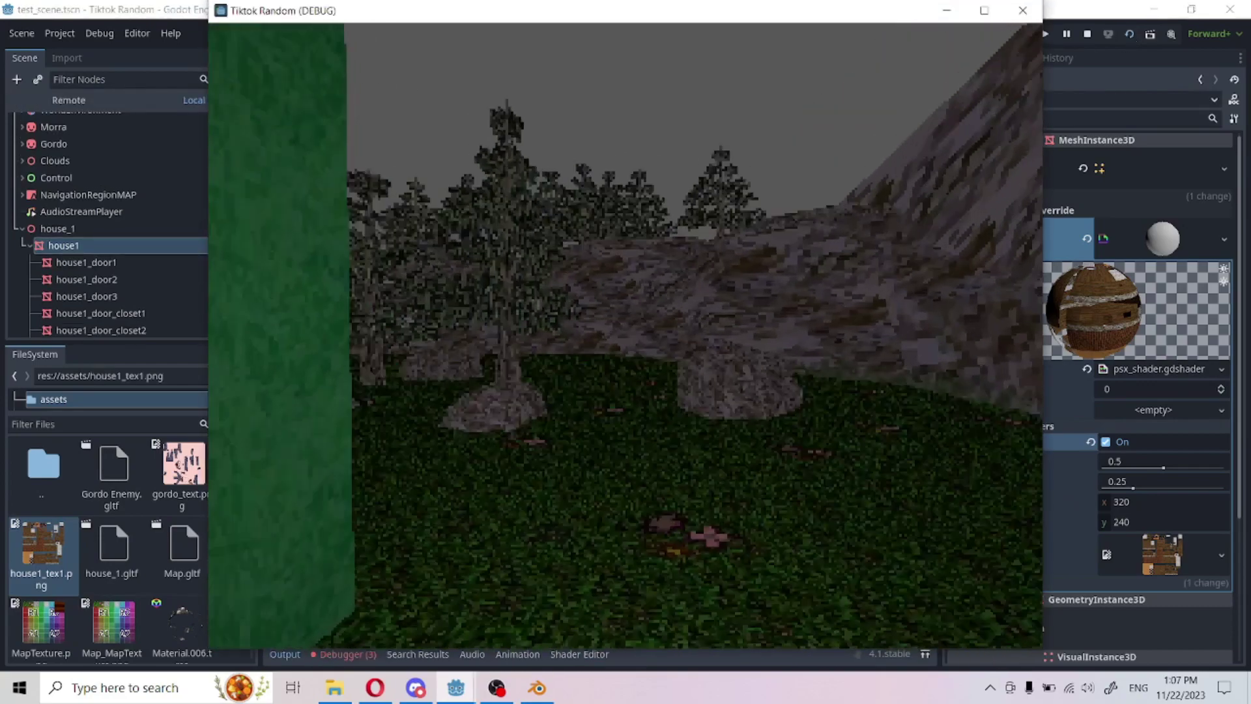
Step: Walk up to and around the house in the running game to examine its wall textures with Affine Mapping on
key("w")
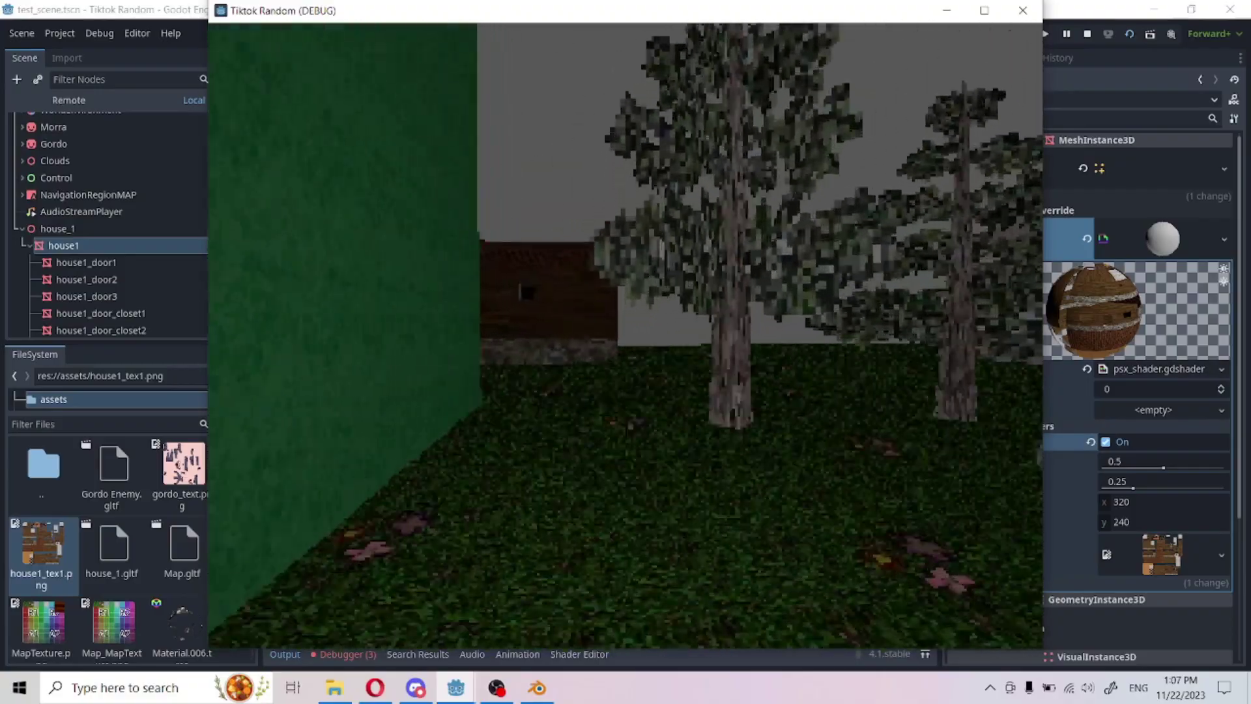
key("w")
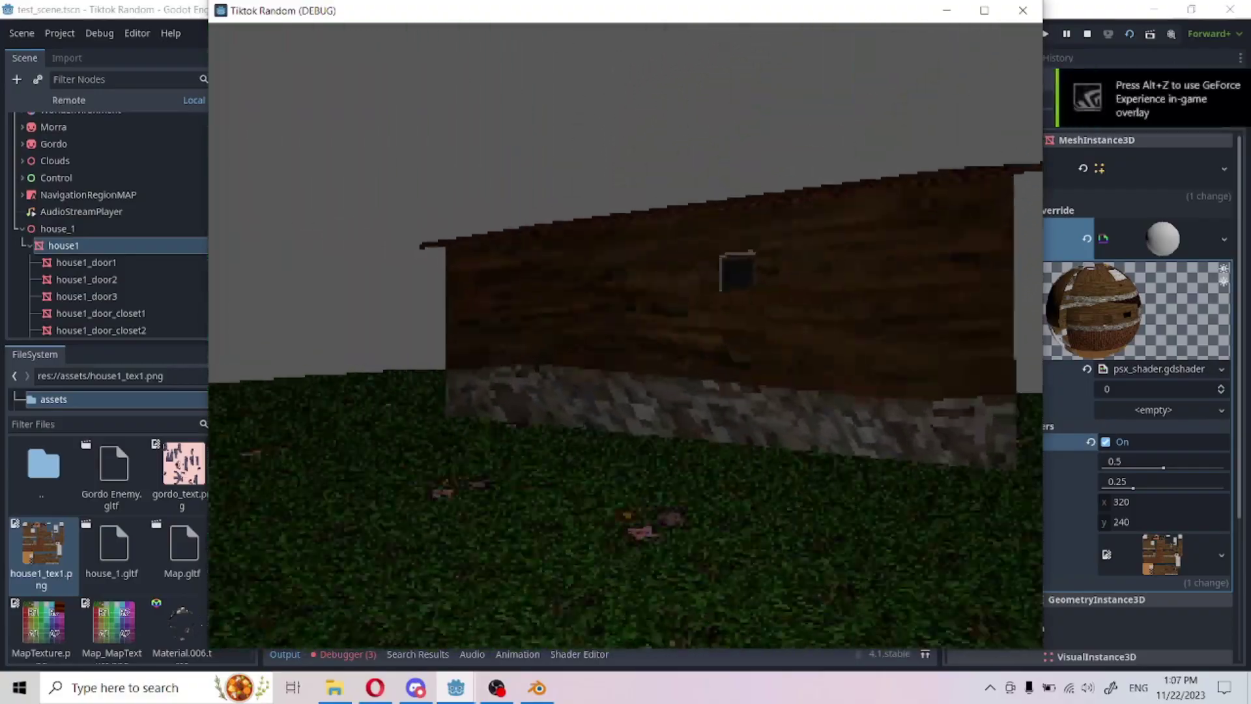
key("w")
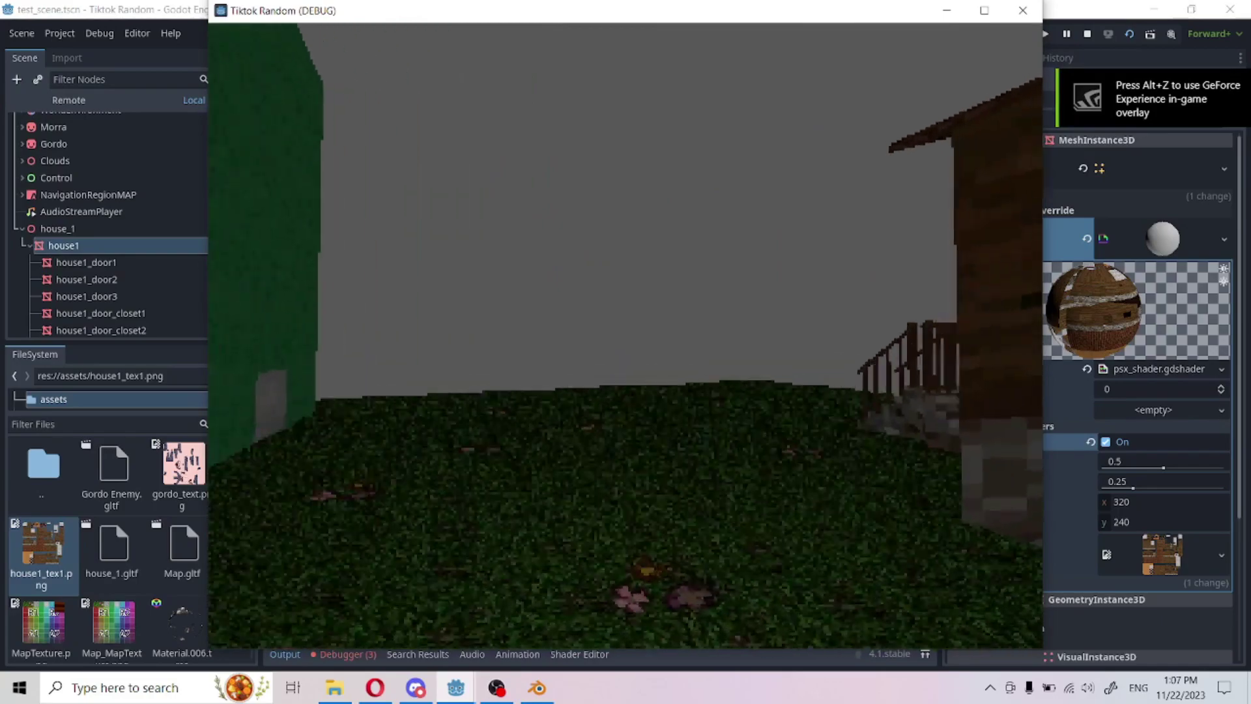
key("w")
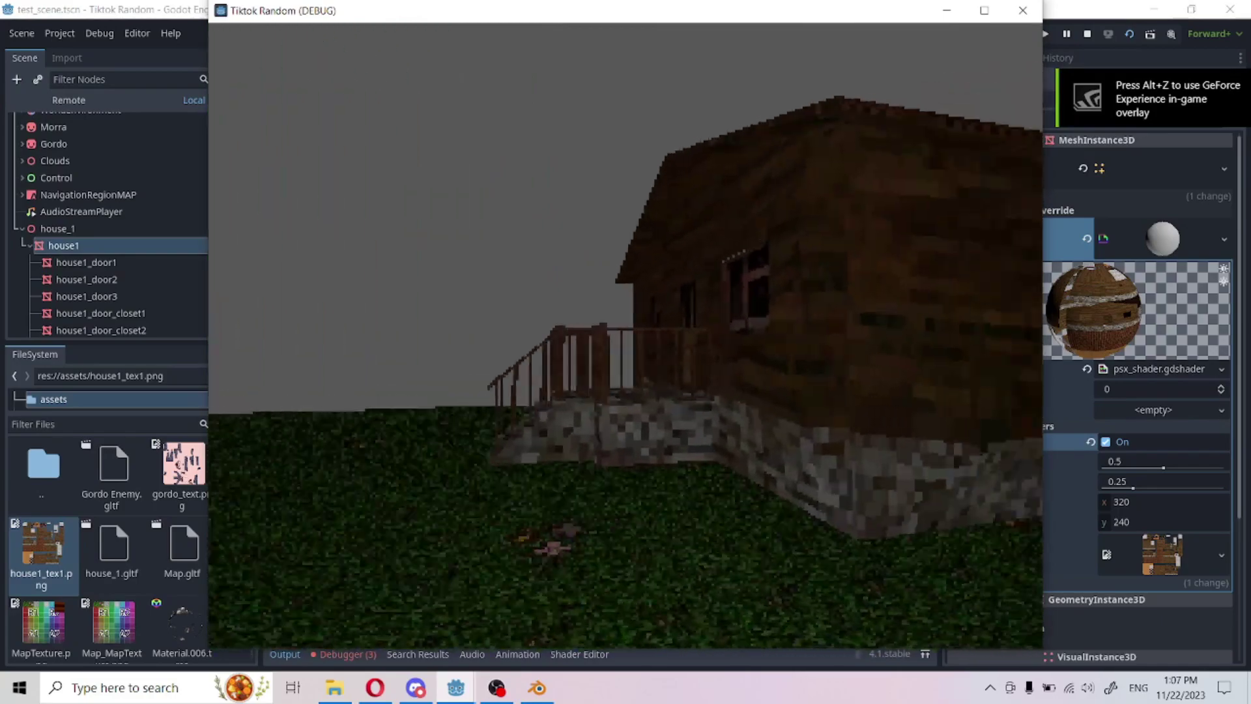
key("w")
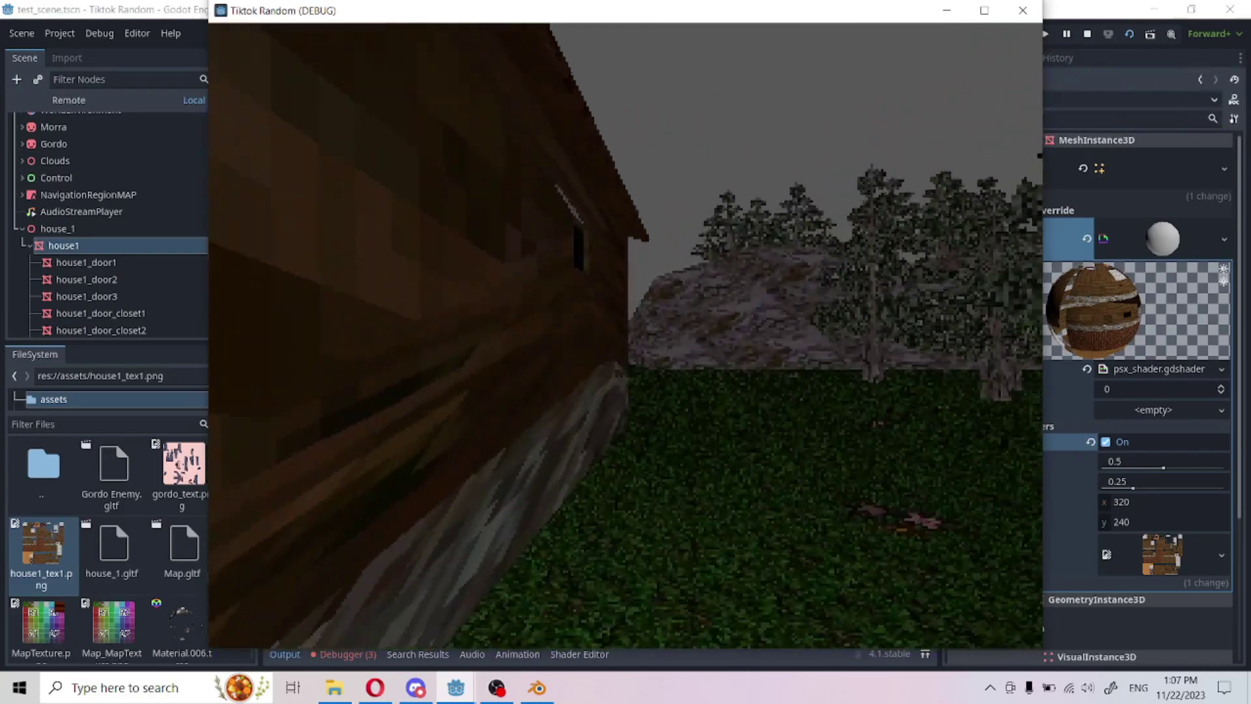
key("w")
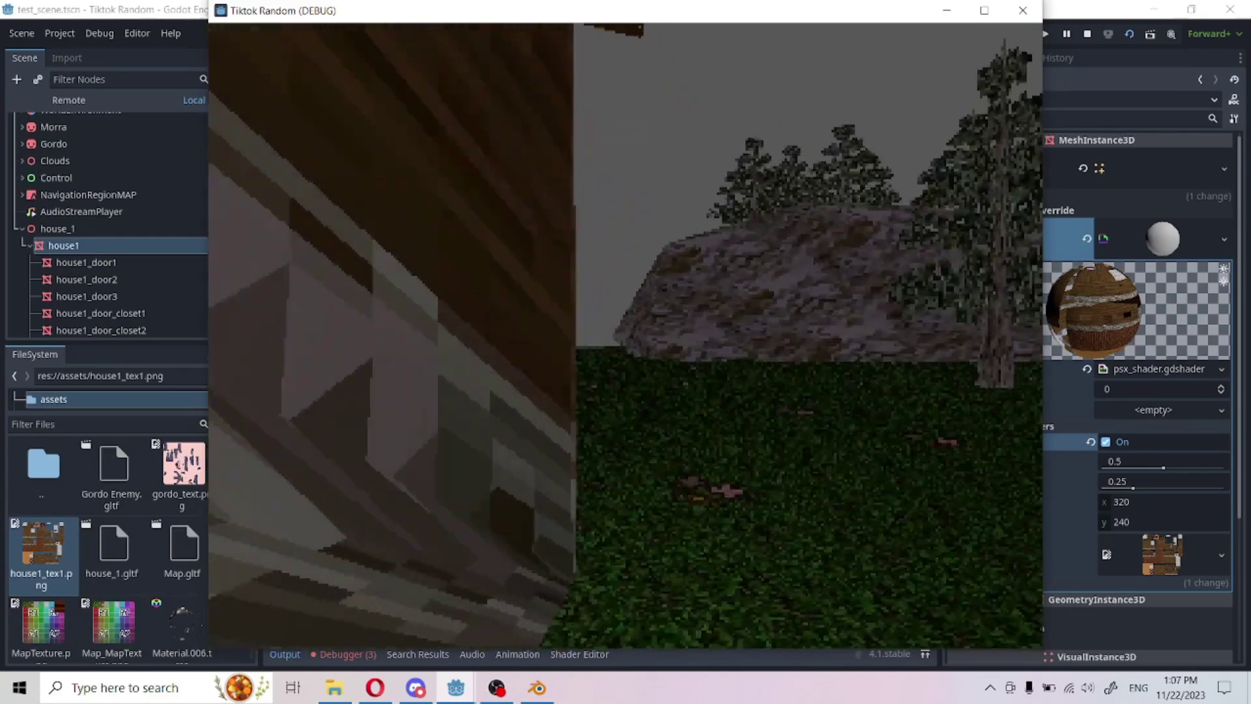
key("w")
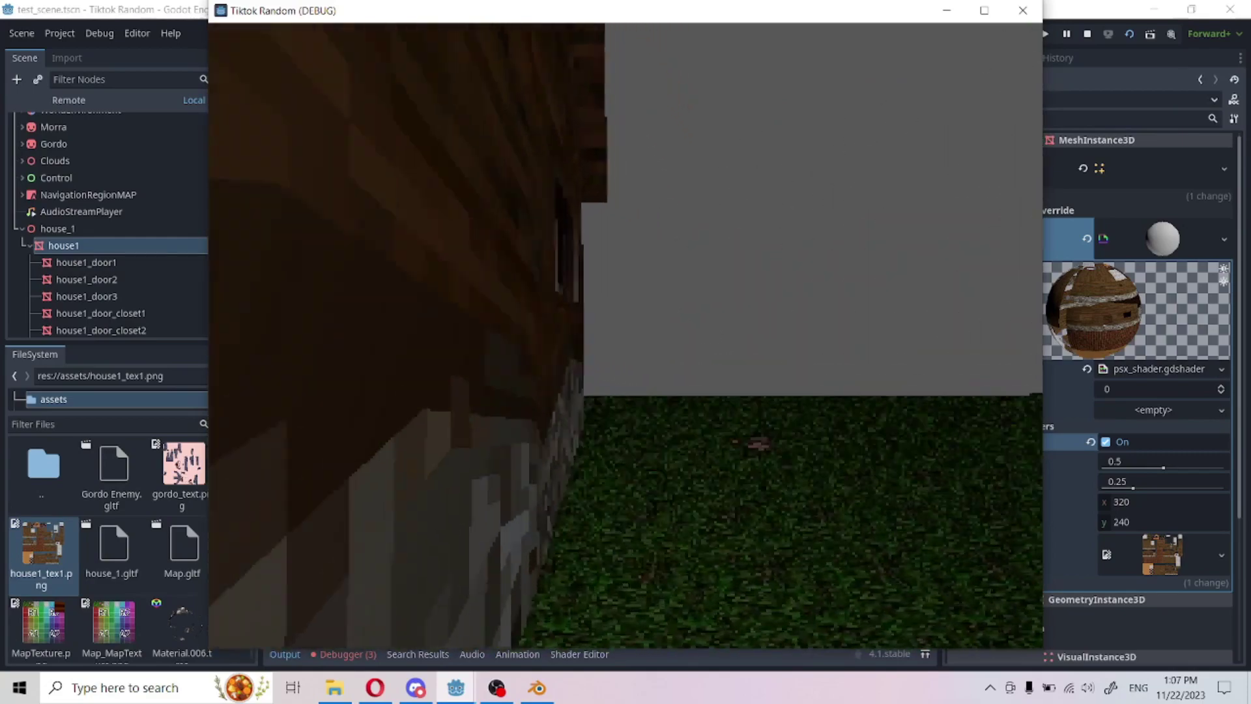
key("w")
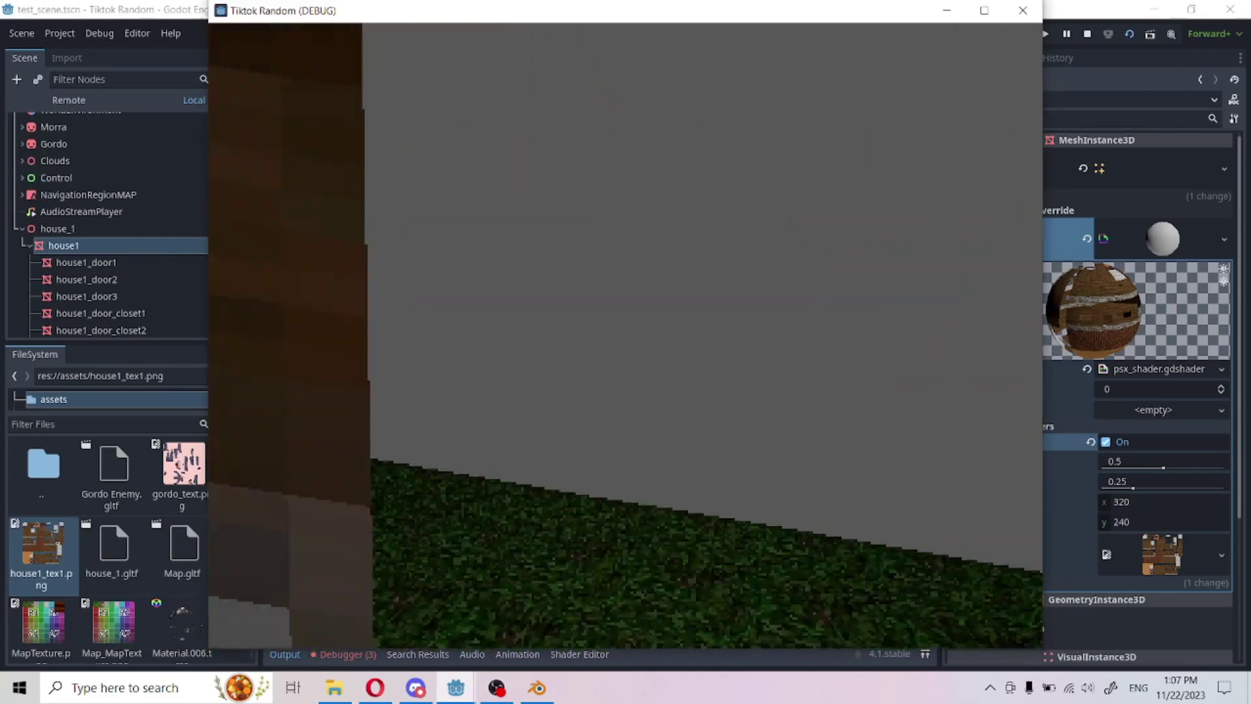
key("w")
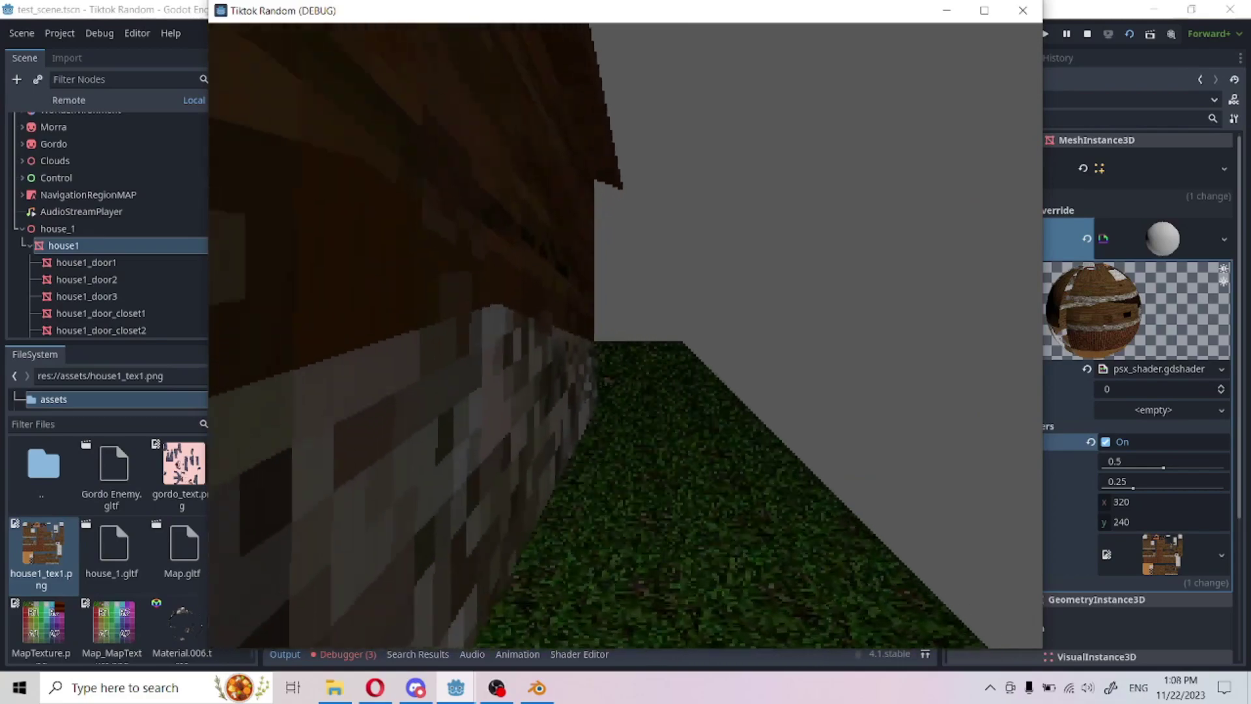
key("w")
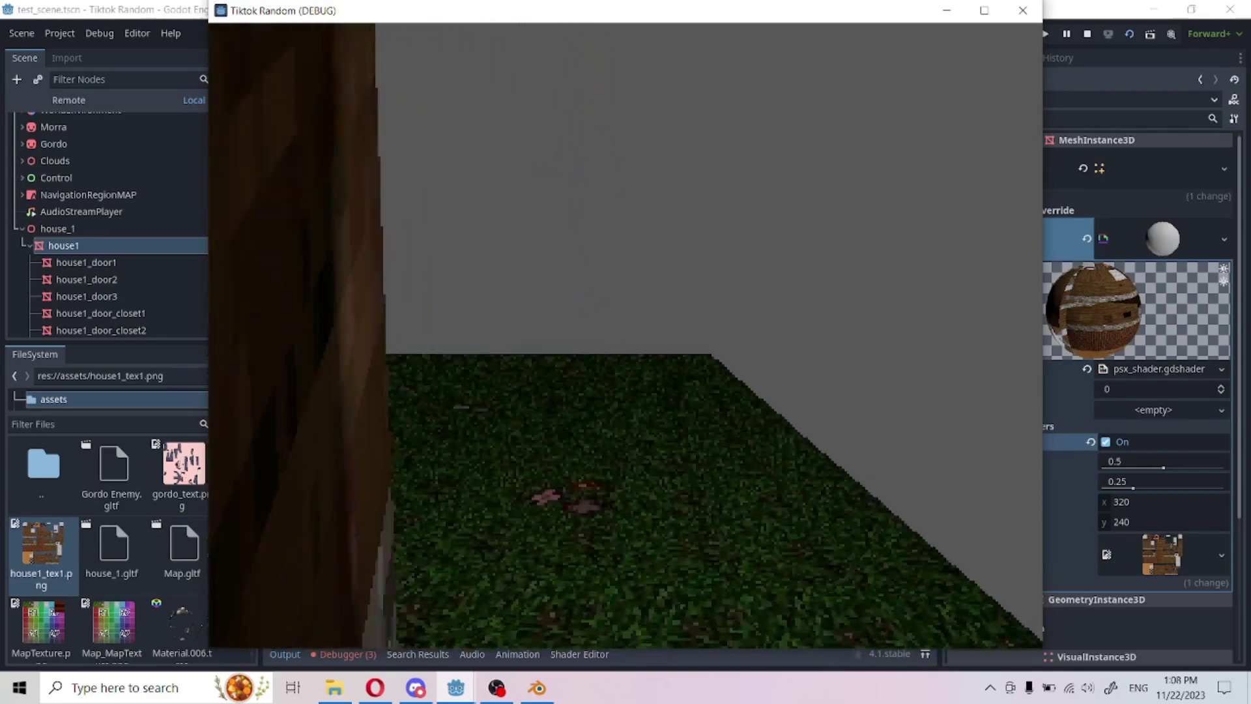
key("w")
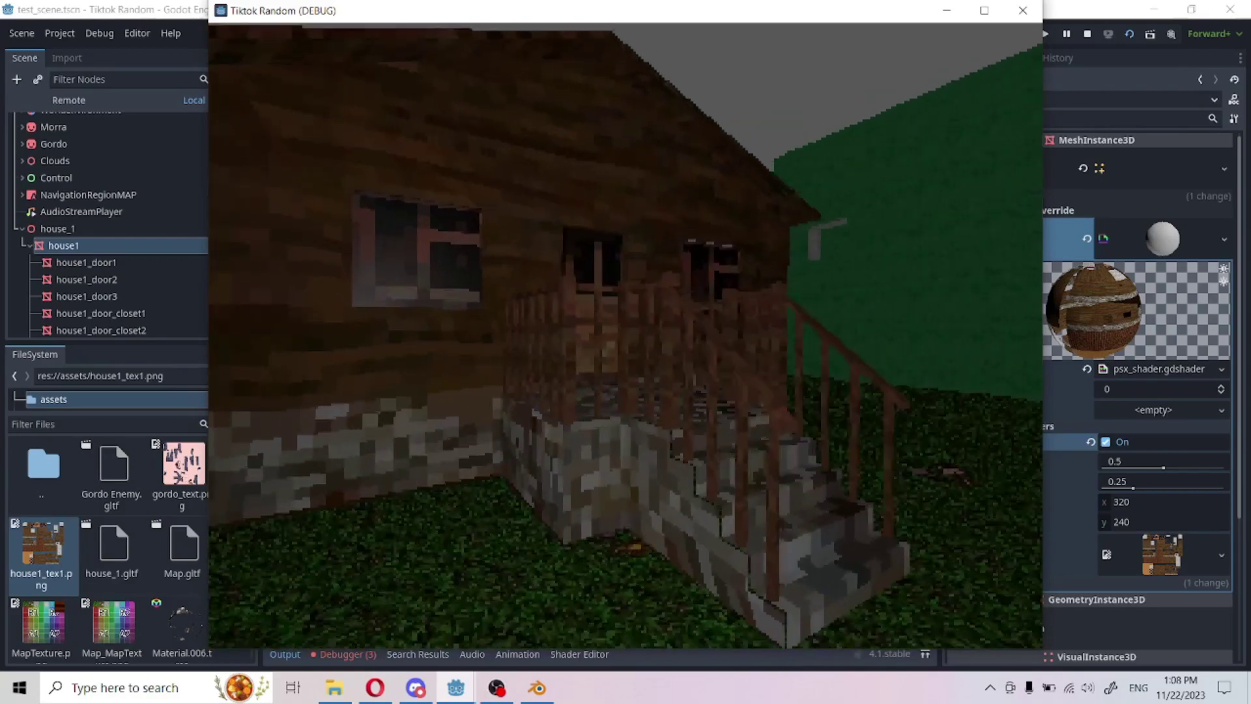
Step: Examine the house's front windows, porch railing and staircase in the running game, then end the playtest
key("s")
key("w")
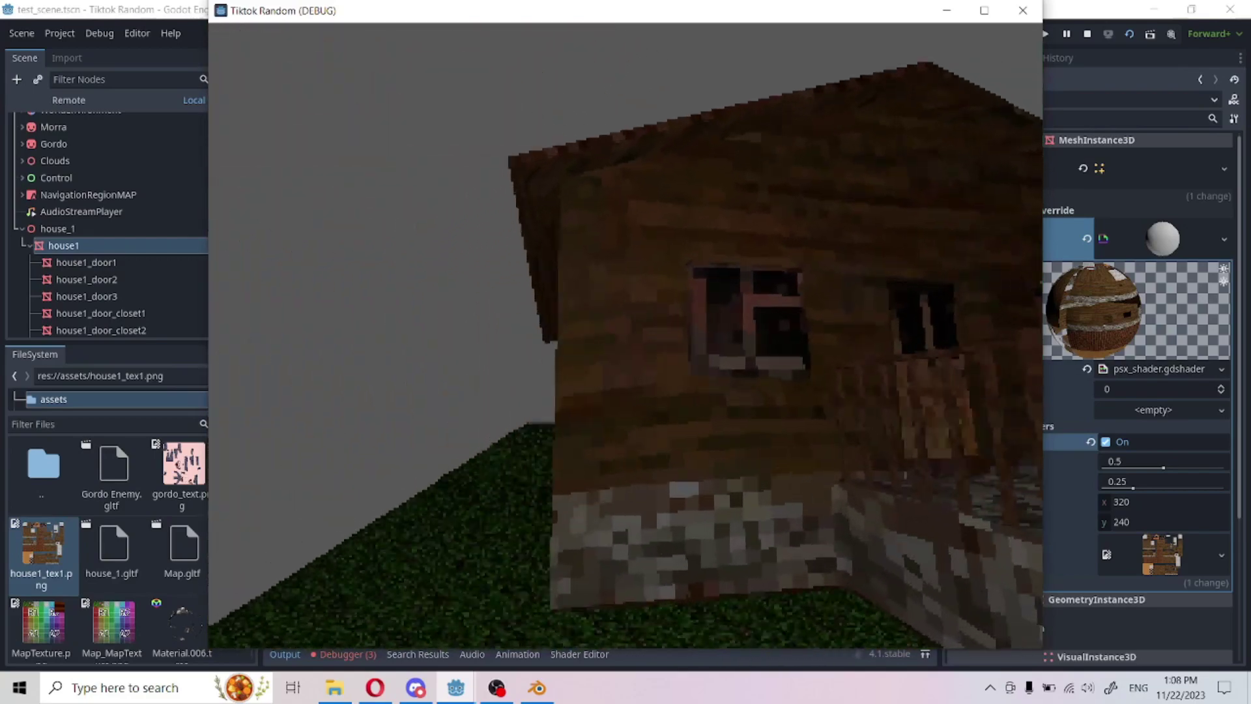
key("s")
key("w")
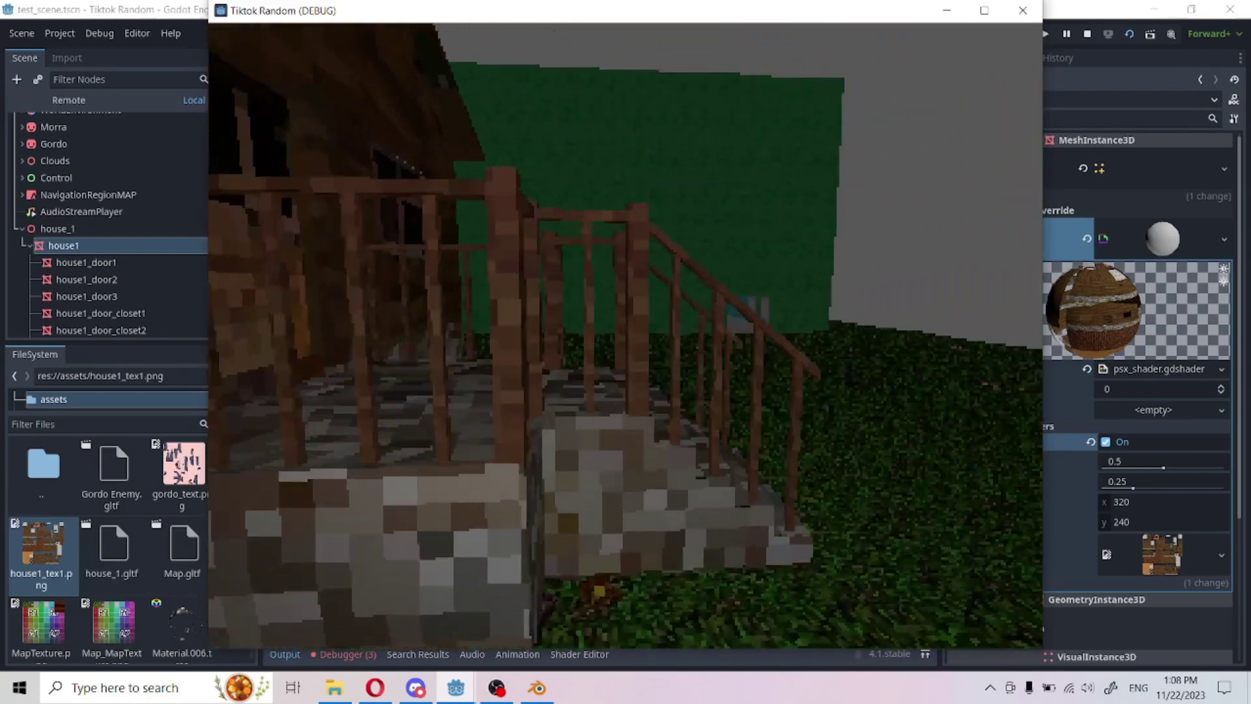
key("d")
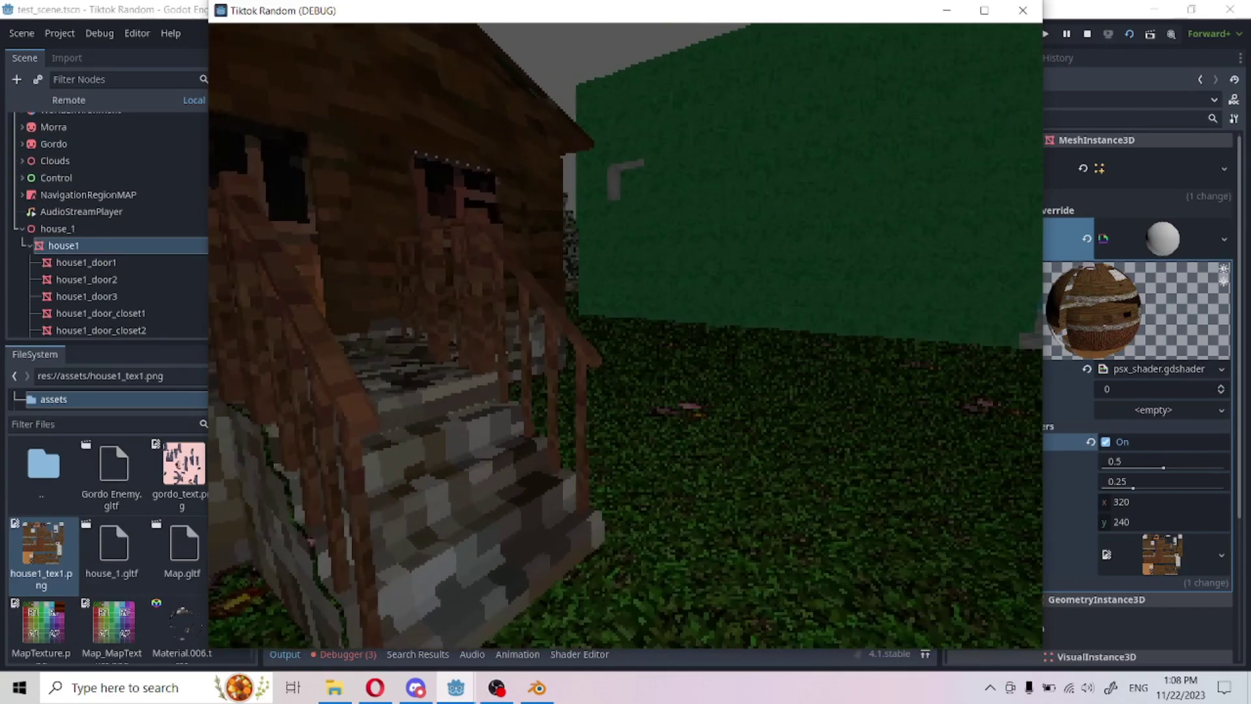
key("Escape")
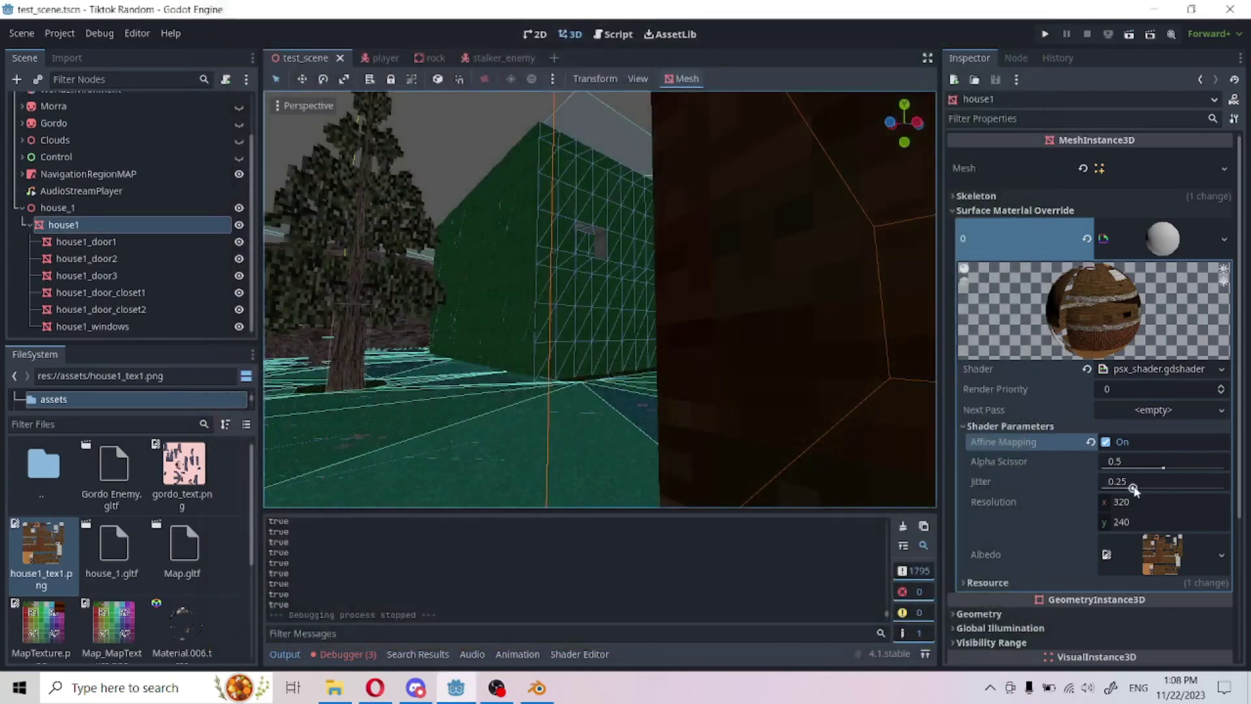
Step: Set the house material's Jitter to about 0.833 and run the game with the scene saved
left_click_drag(1133, 489, 1204, 489)
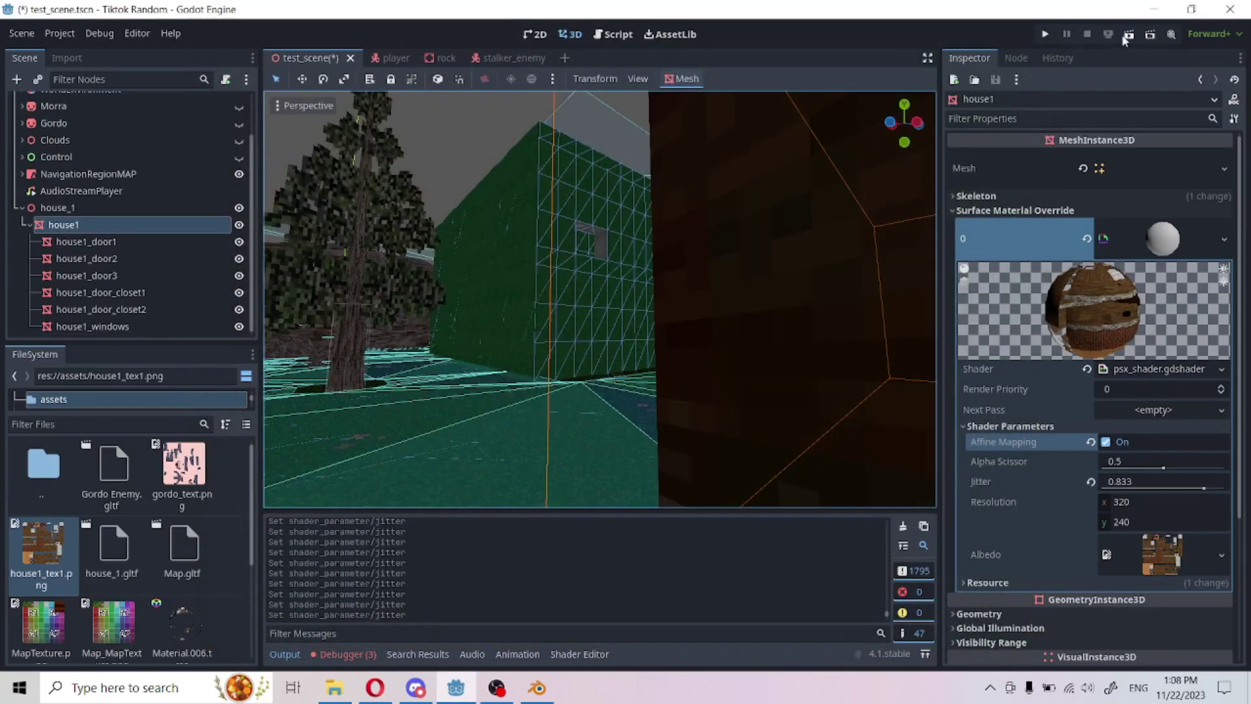
key("ctrl+s")
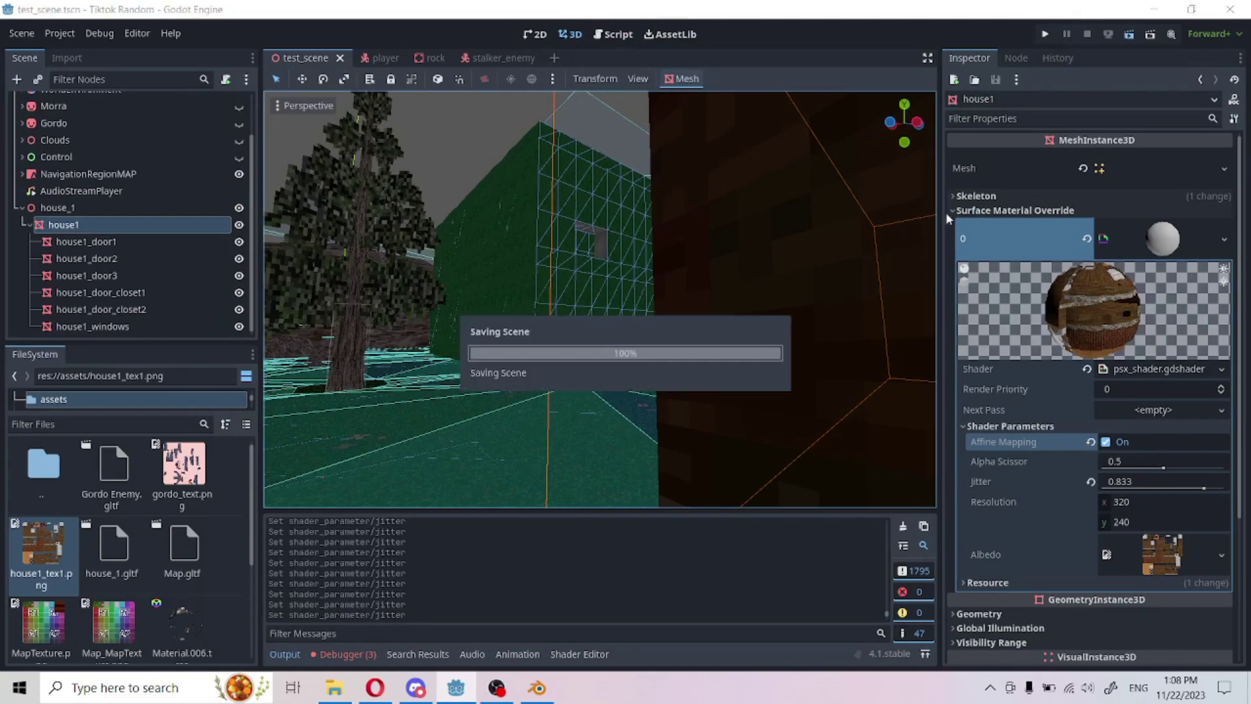
key("F5")
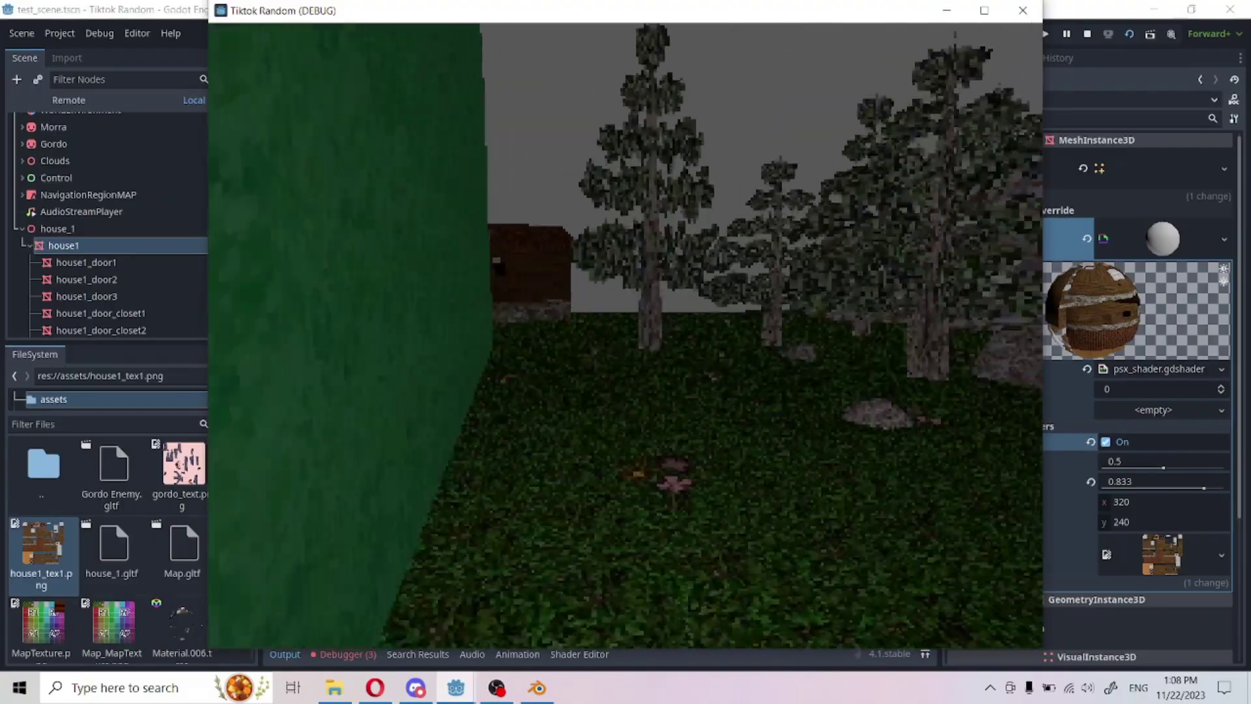
Step: Walk around the whole house in the running game to examine the stronger jitter, then end the playtest
key("w")
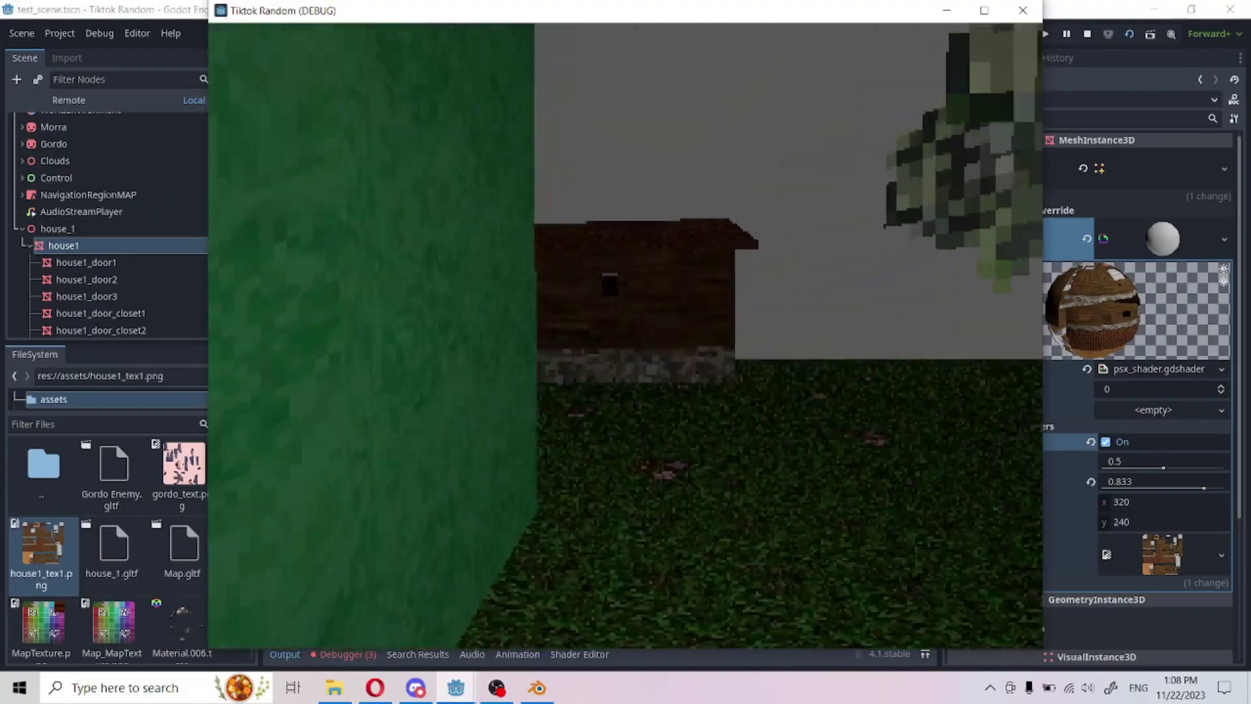
key("w")
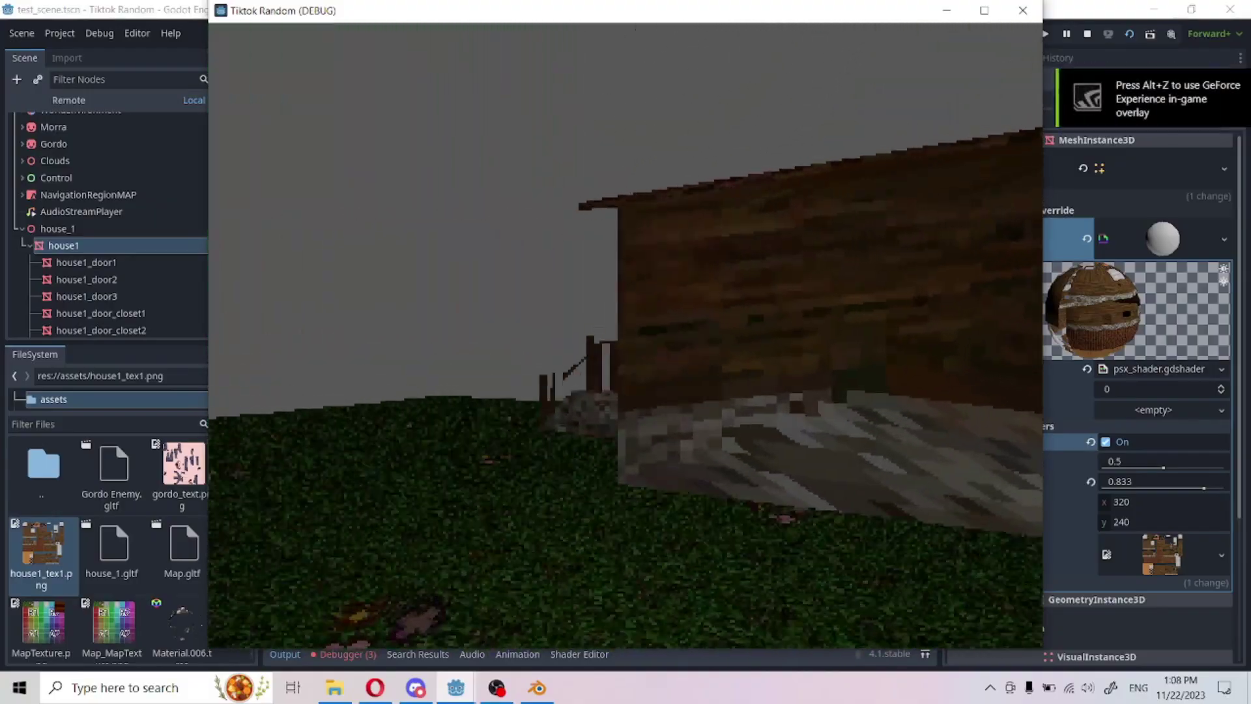
key("w")
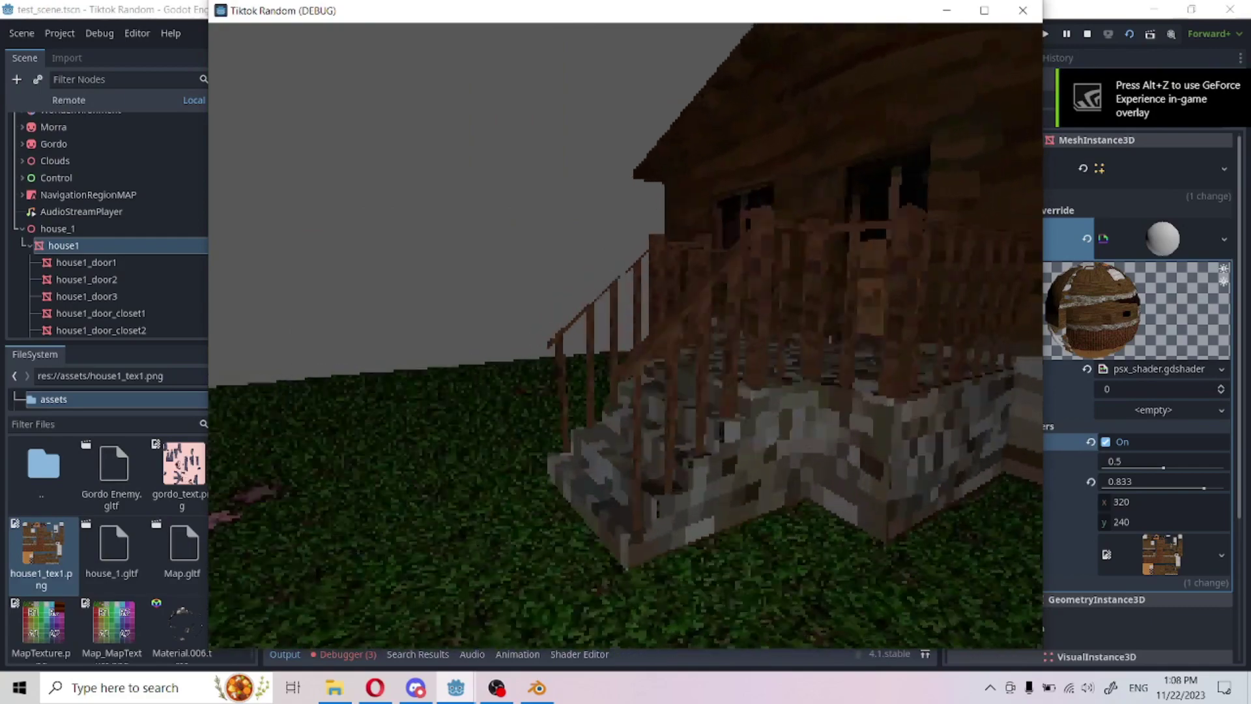
key("w")
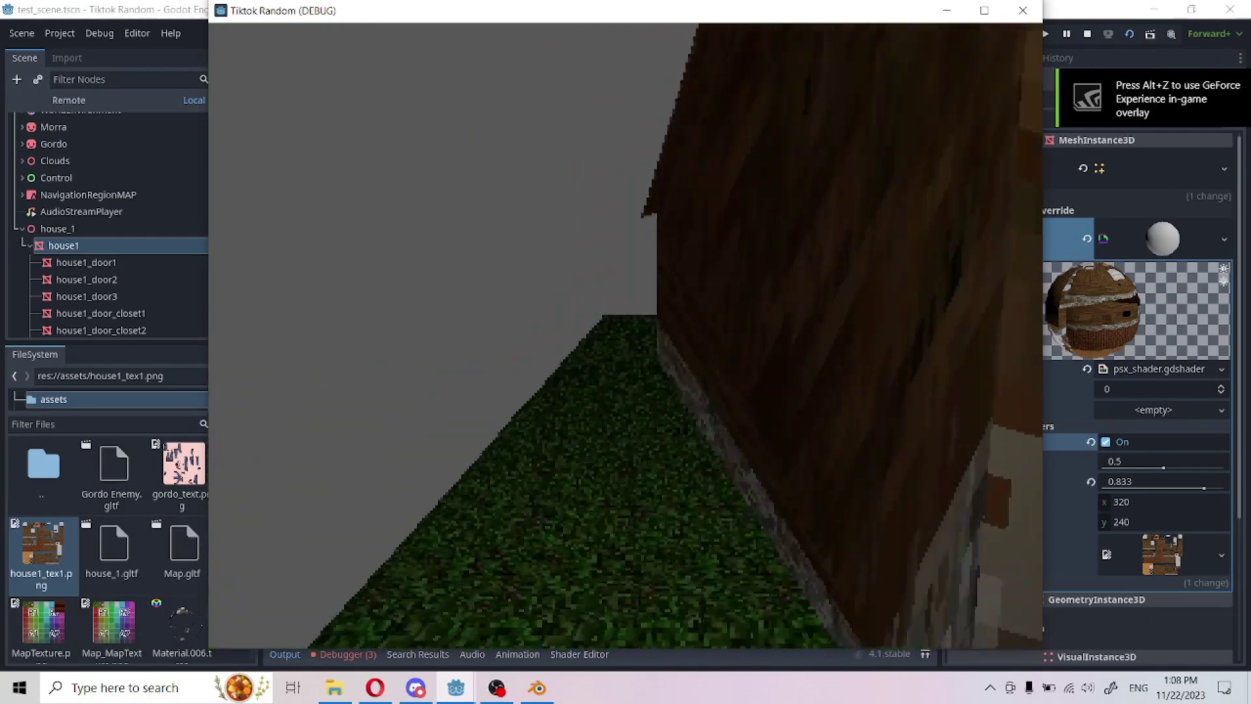
key("w")
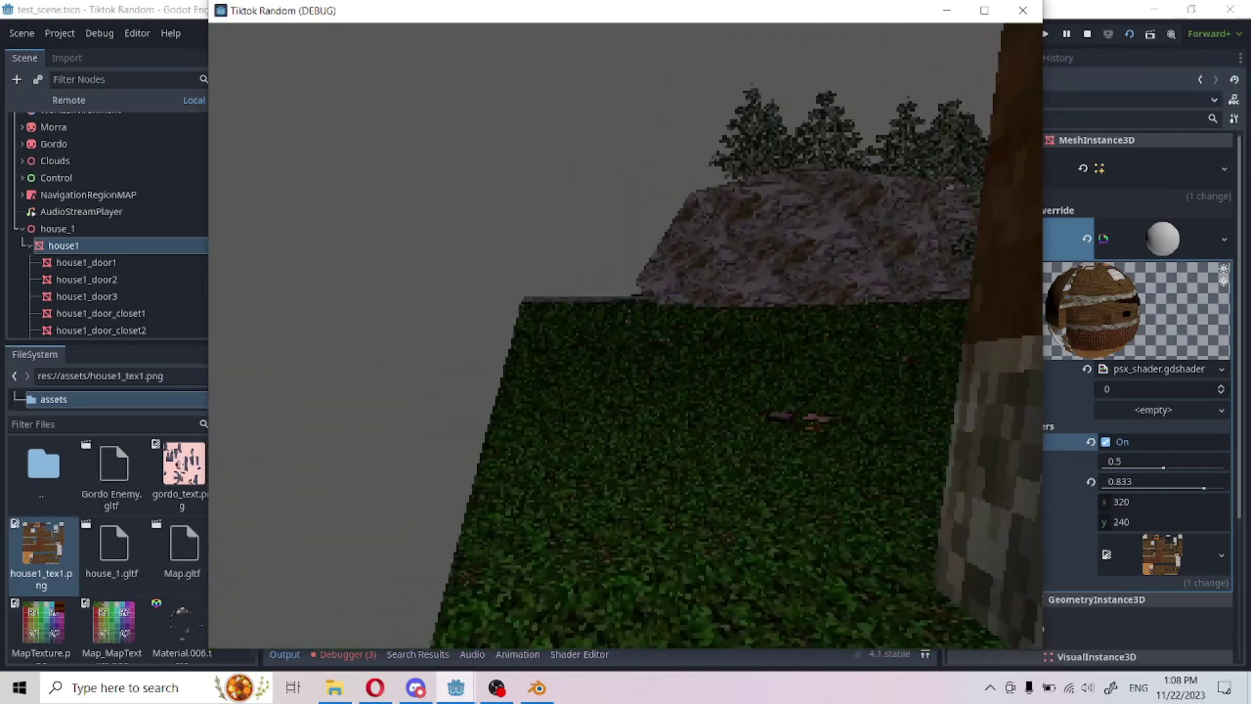
key("w")
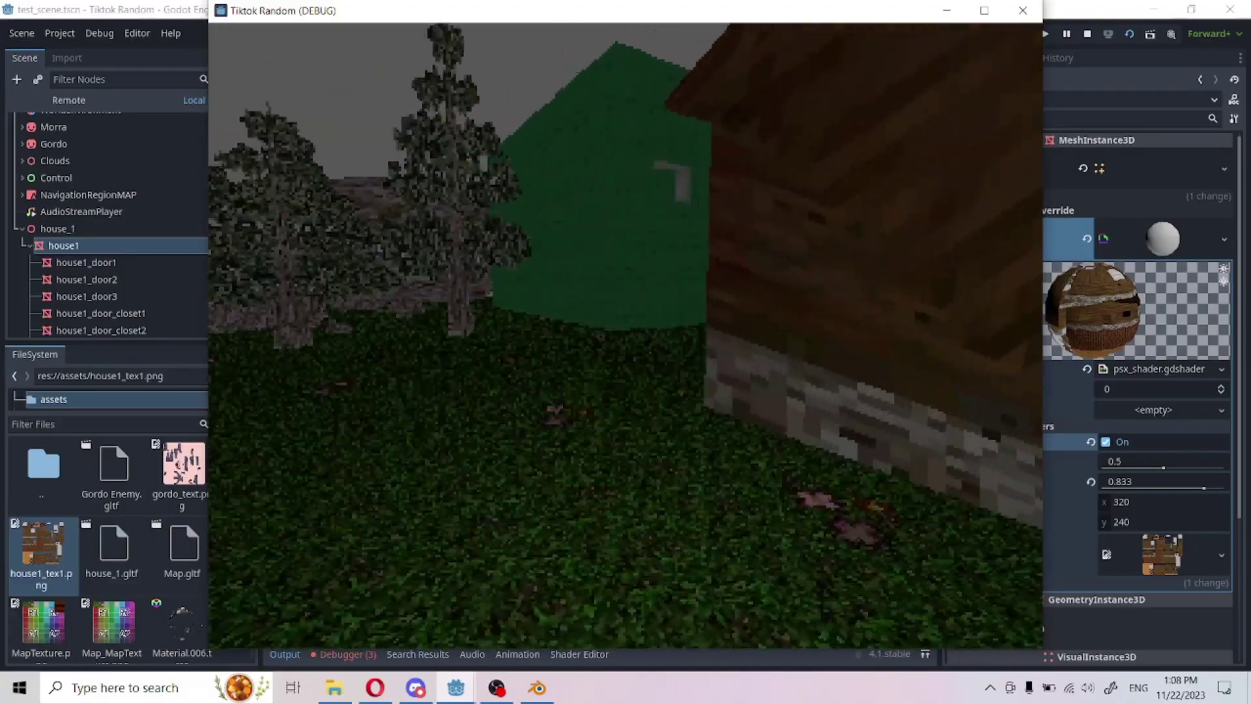
key("w")
key("w")
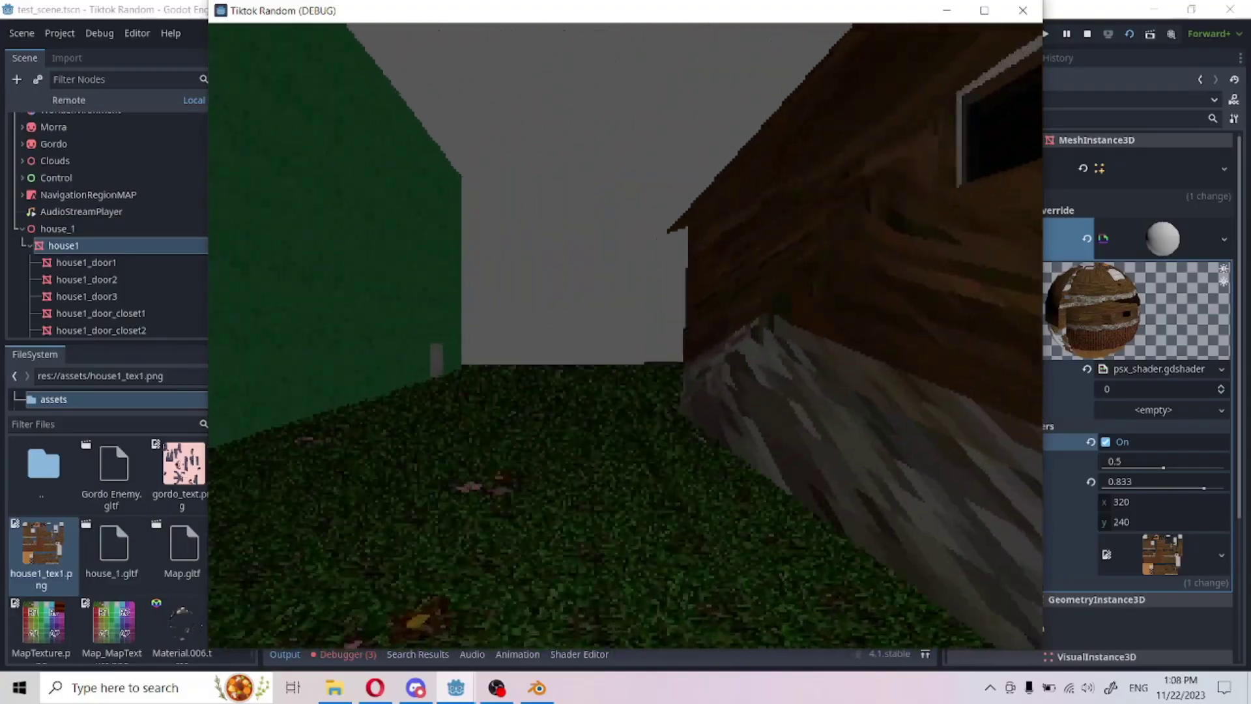
key("a")
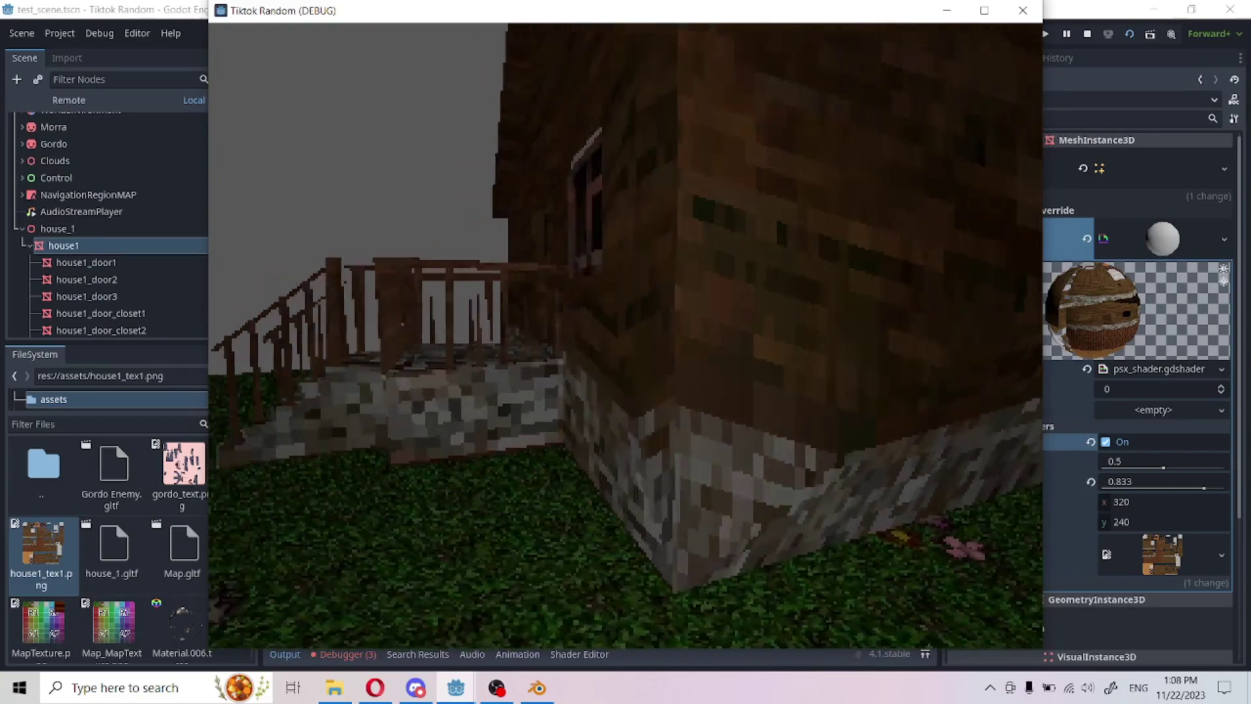
key("s")
key("w")
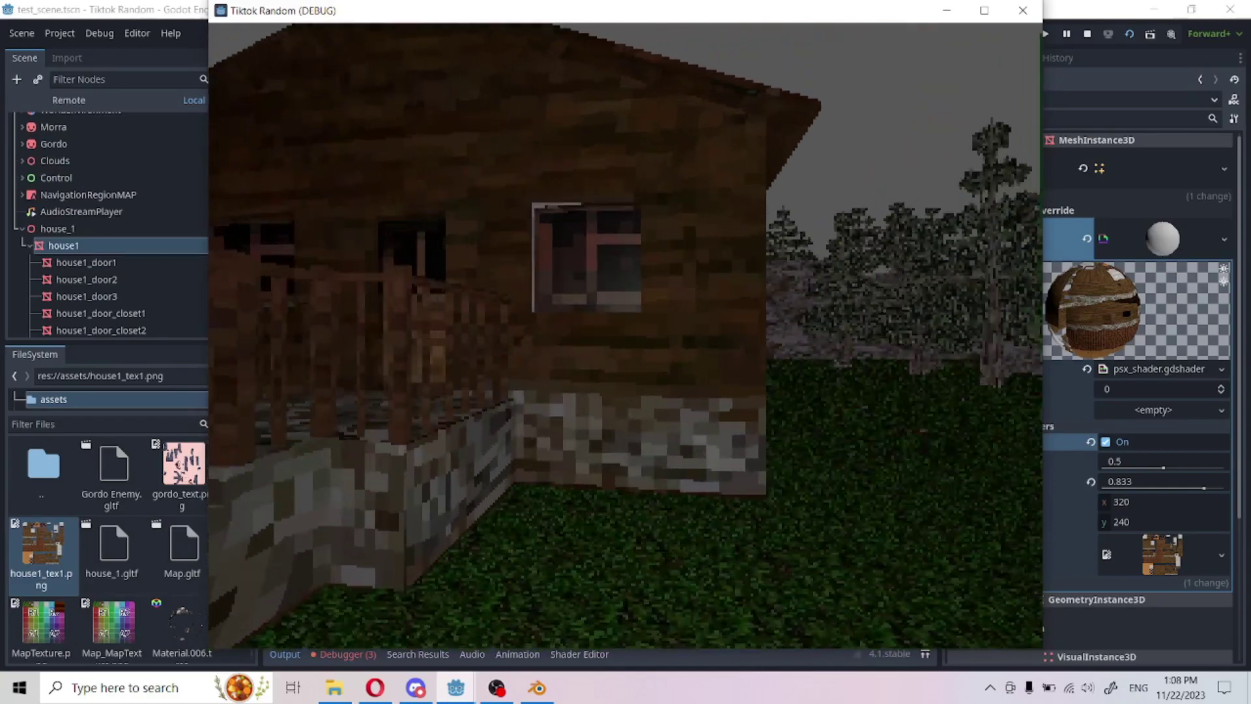
key("Escape")
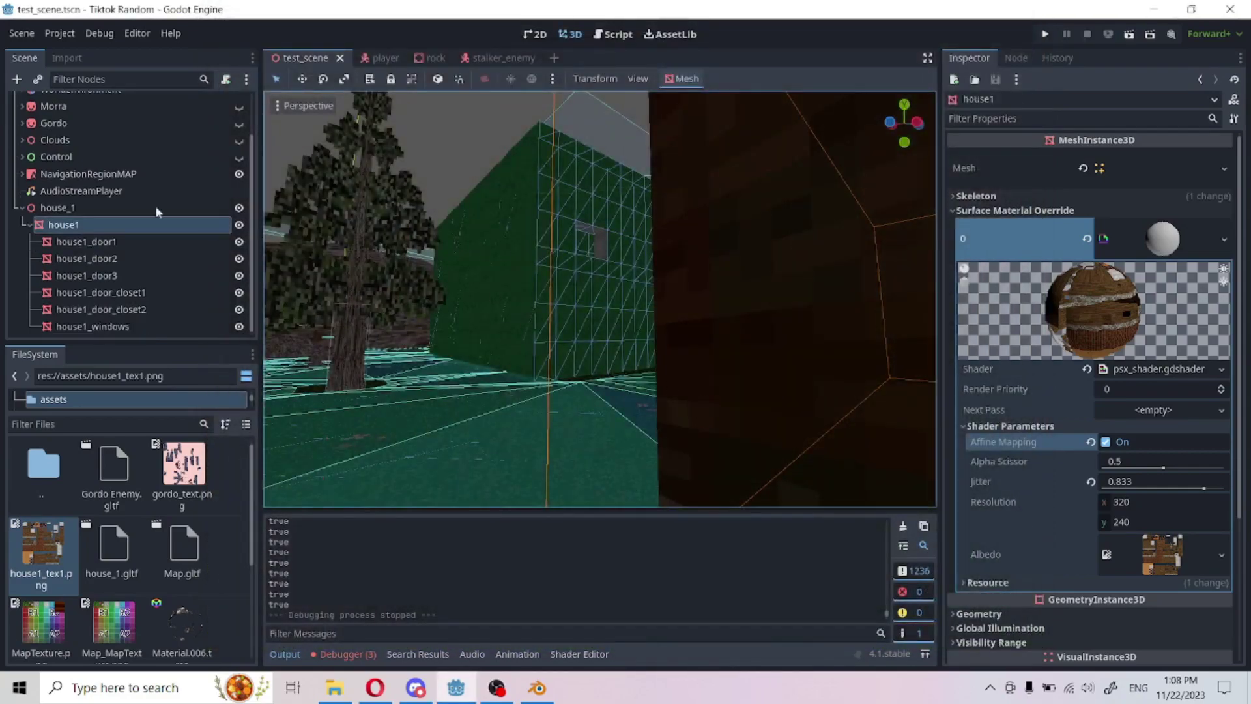
Step: Collapse the house_1 node in the scene tree and make the Control node visible
left_click(19, 160)
left_click(23, 208)
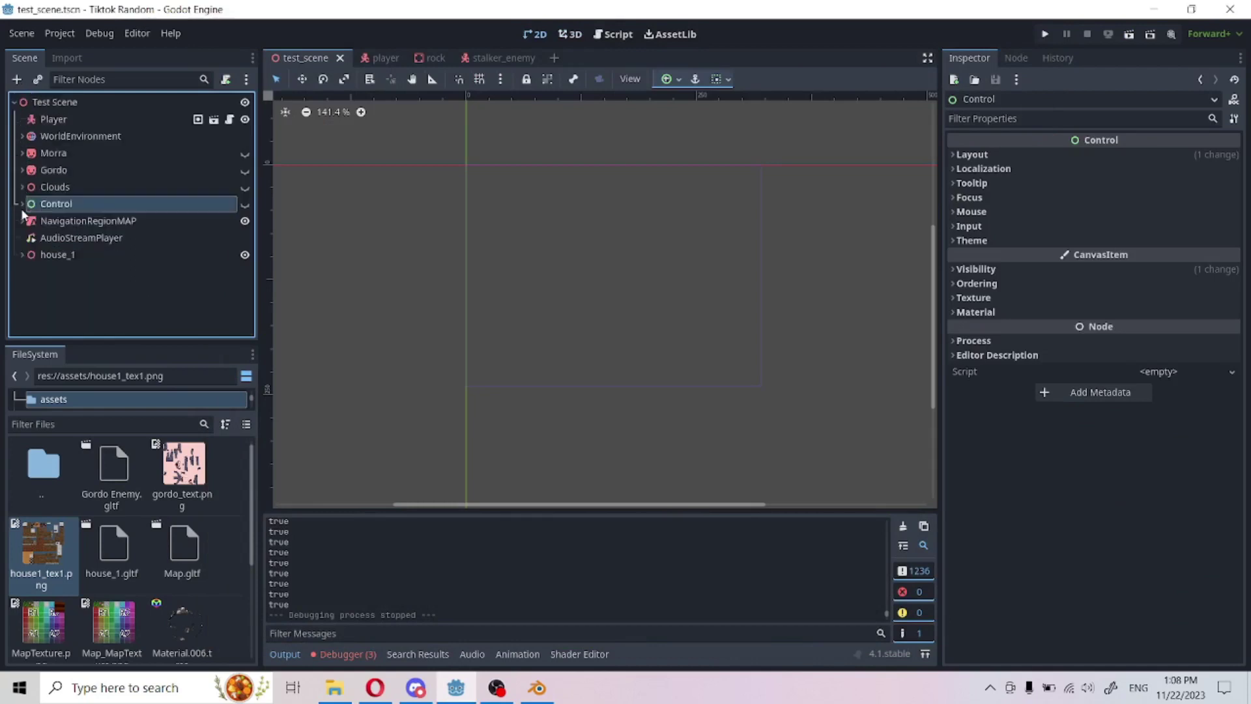
left_click(245, 206)
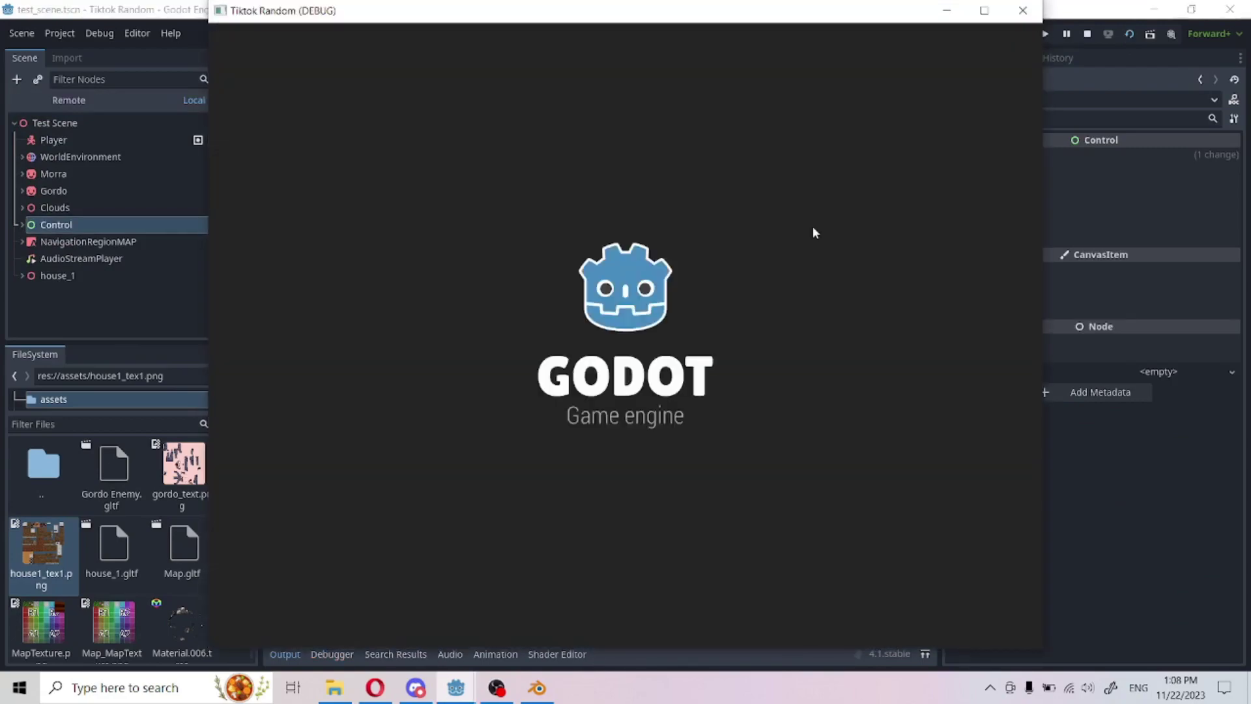
Step: Walk past the green building to the wooden house in the running game and examine its front and side with the screen effect
key("w")
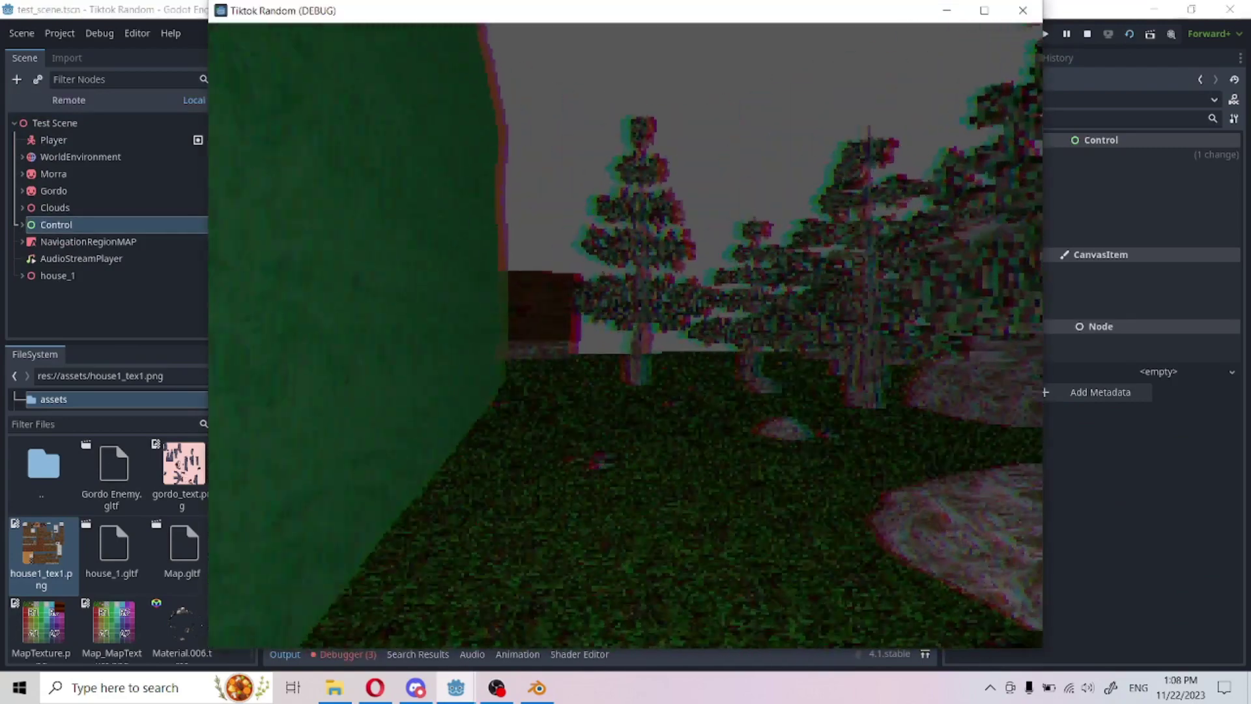
key("w")
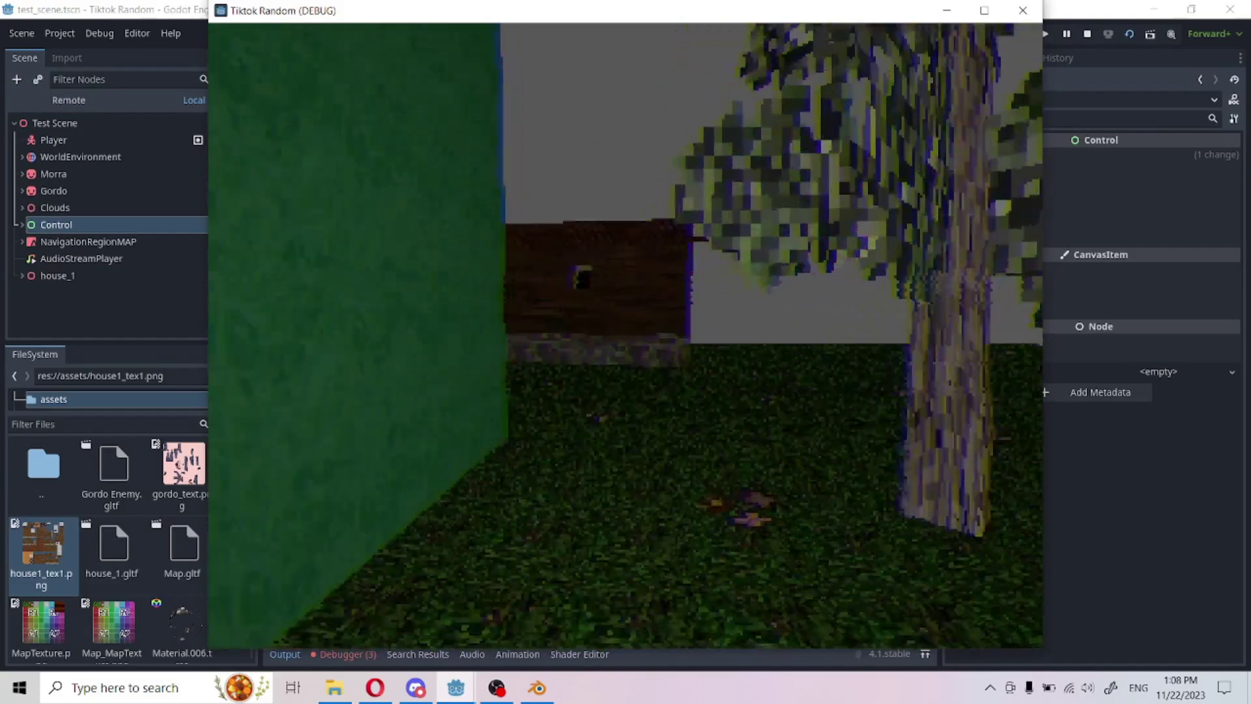
key("w")
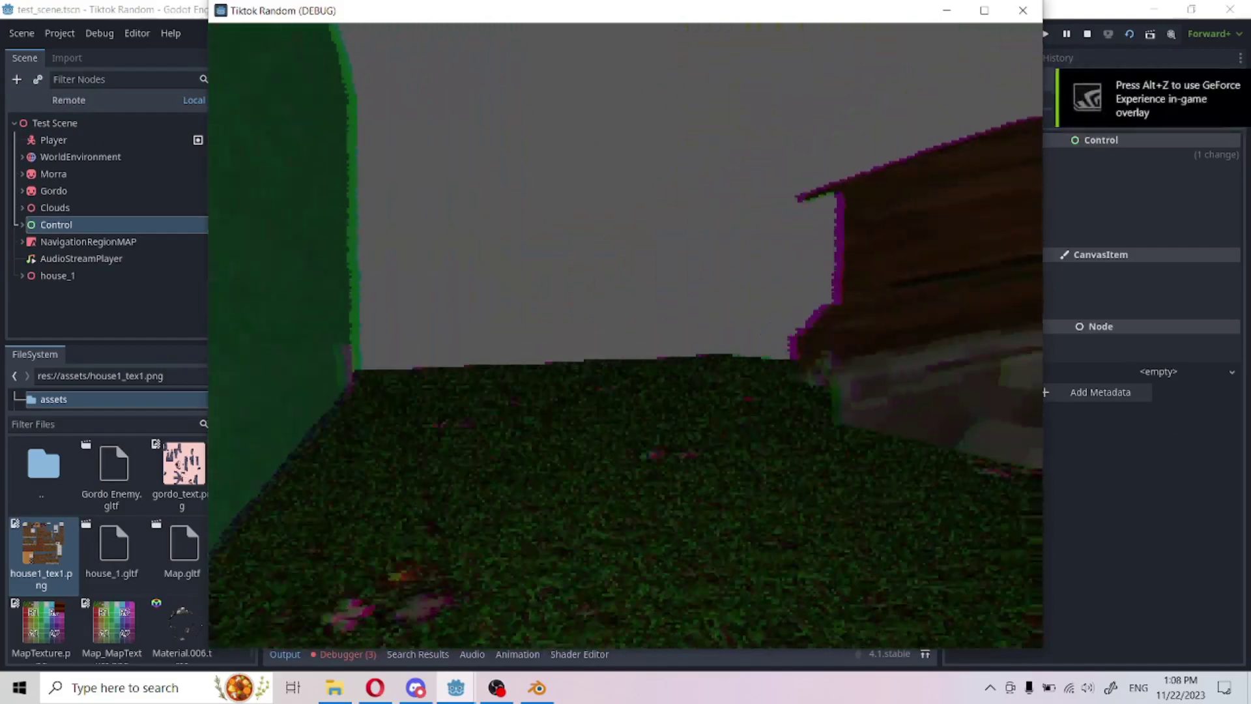
key("w")
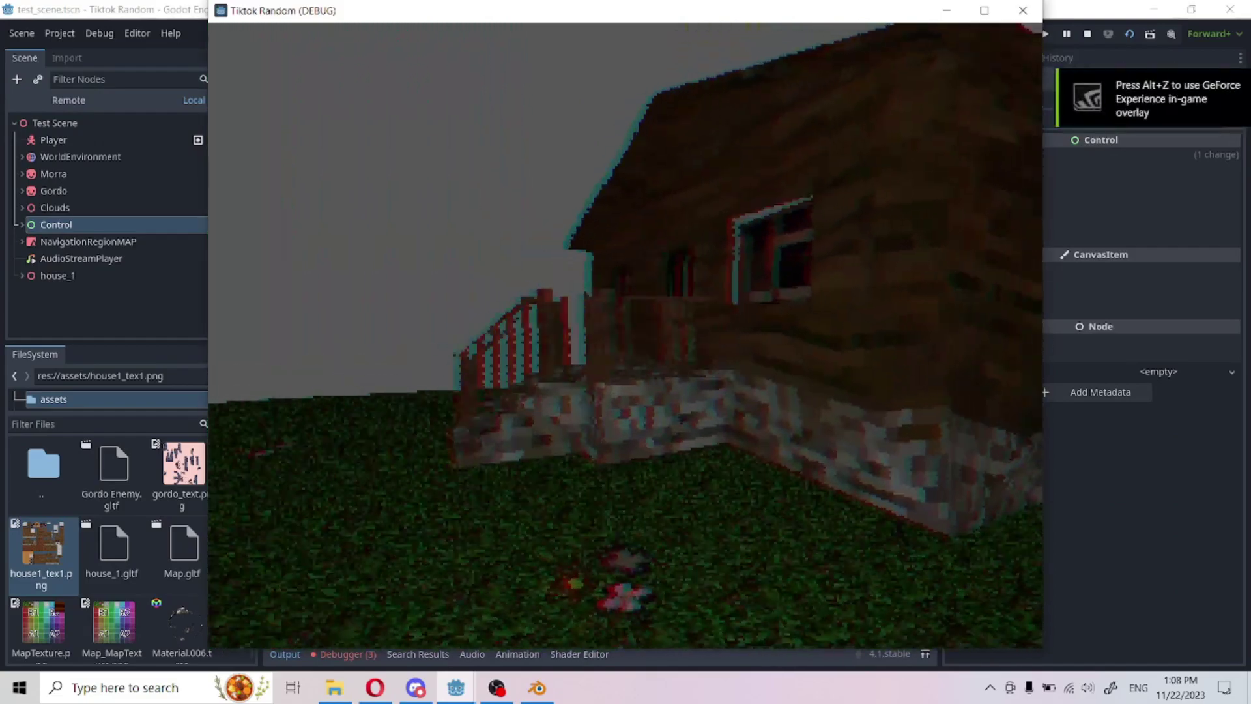
key("a")
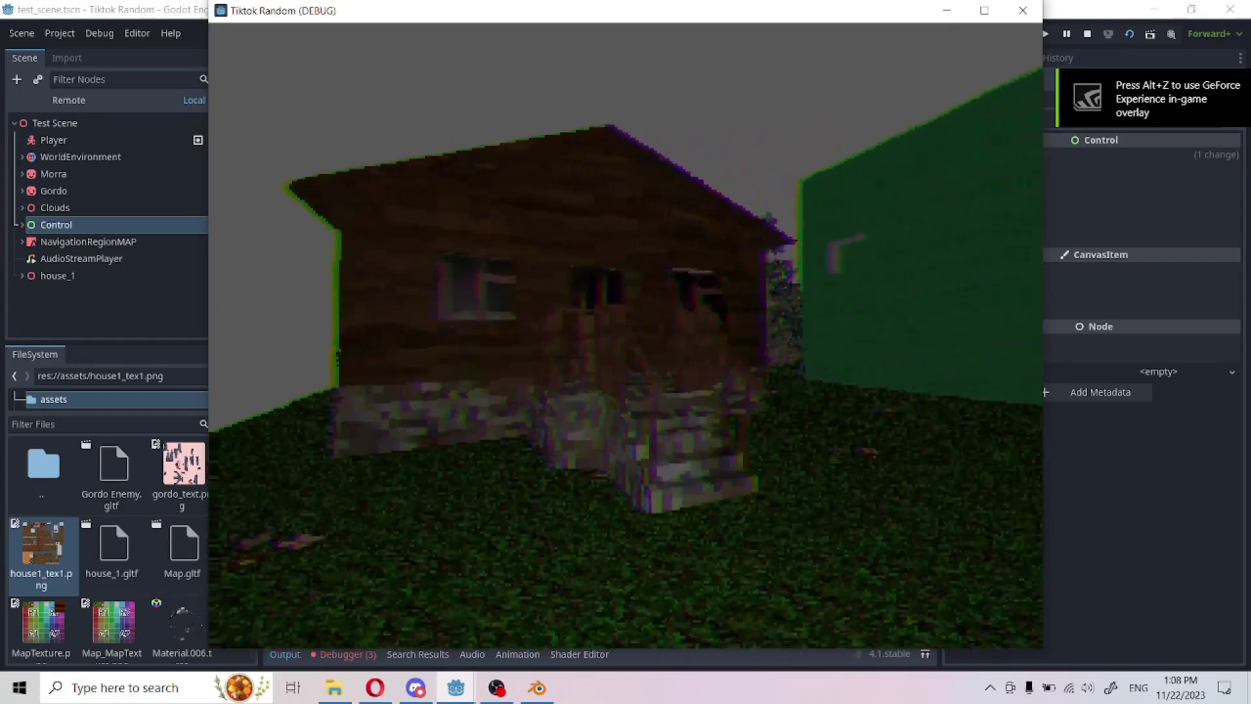
key("w")
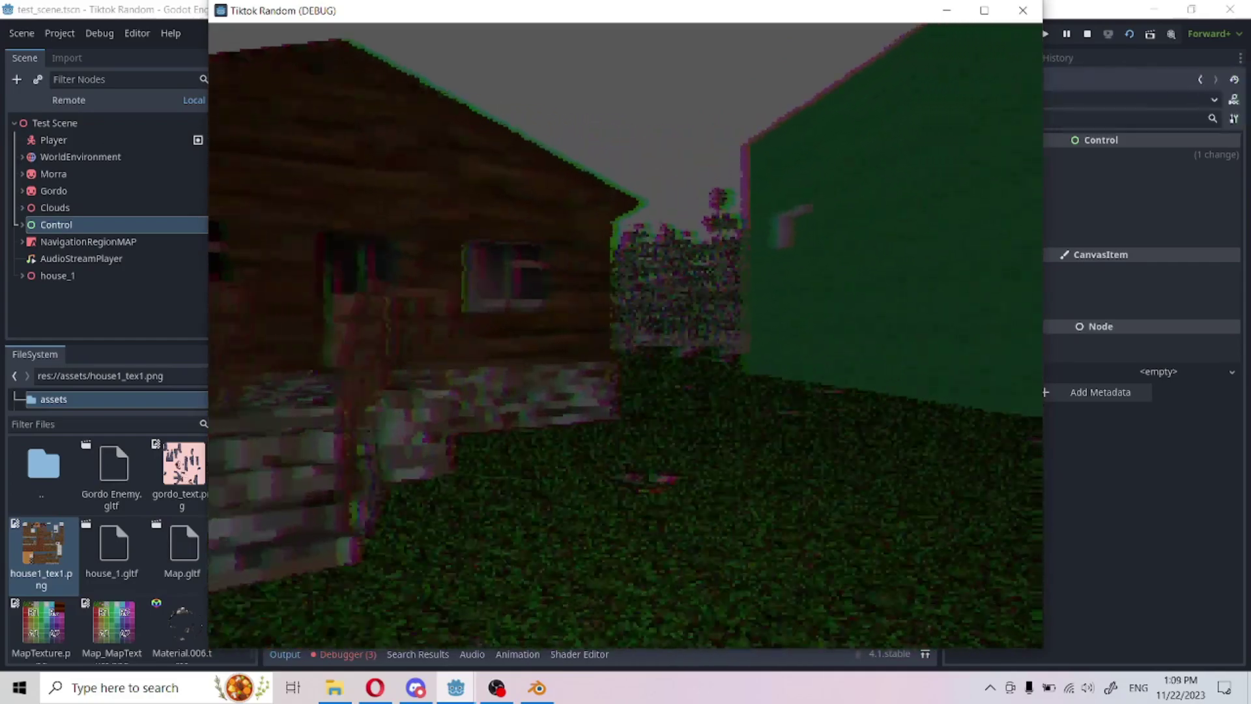
key("w")
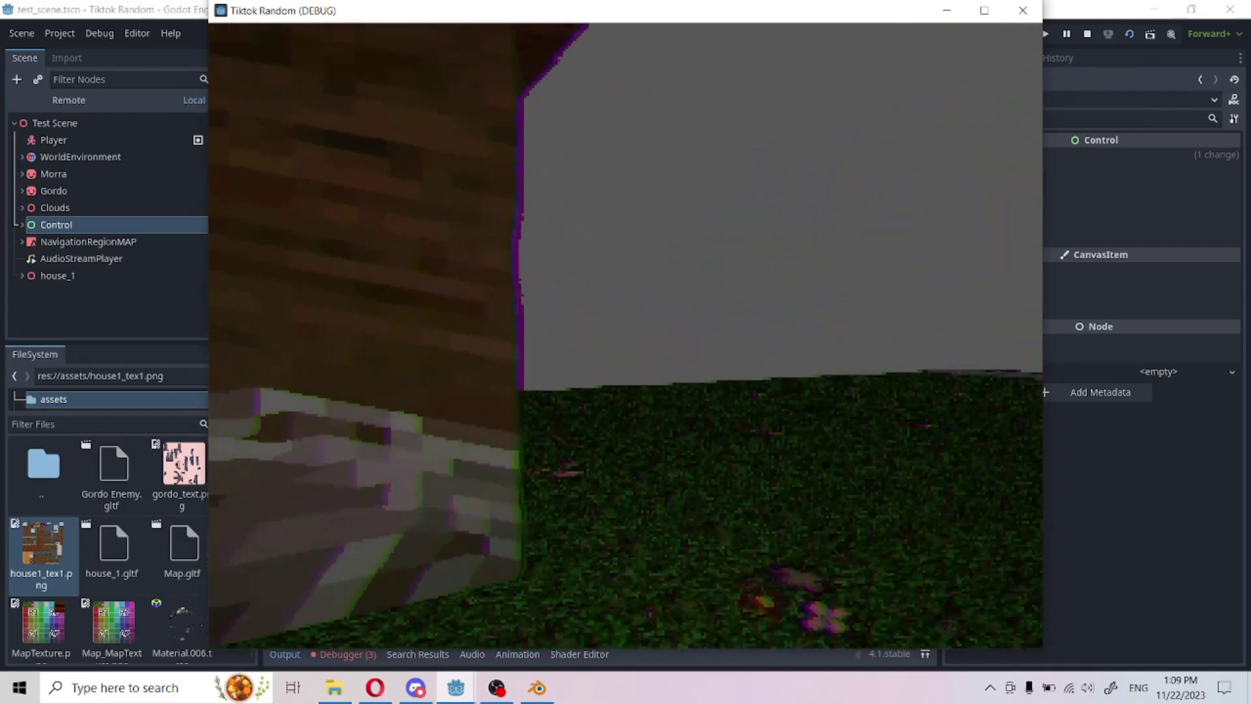
Step: Enter the green building, walk through its blue-walled rooms to examine the screen effect indoors, and exit through the doorway to the grass
key("d")
key("w")
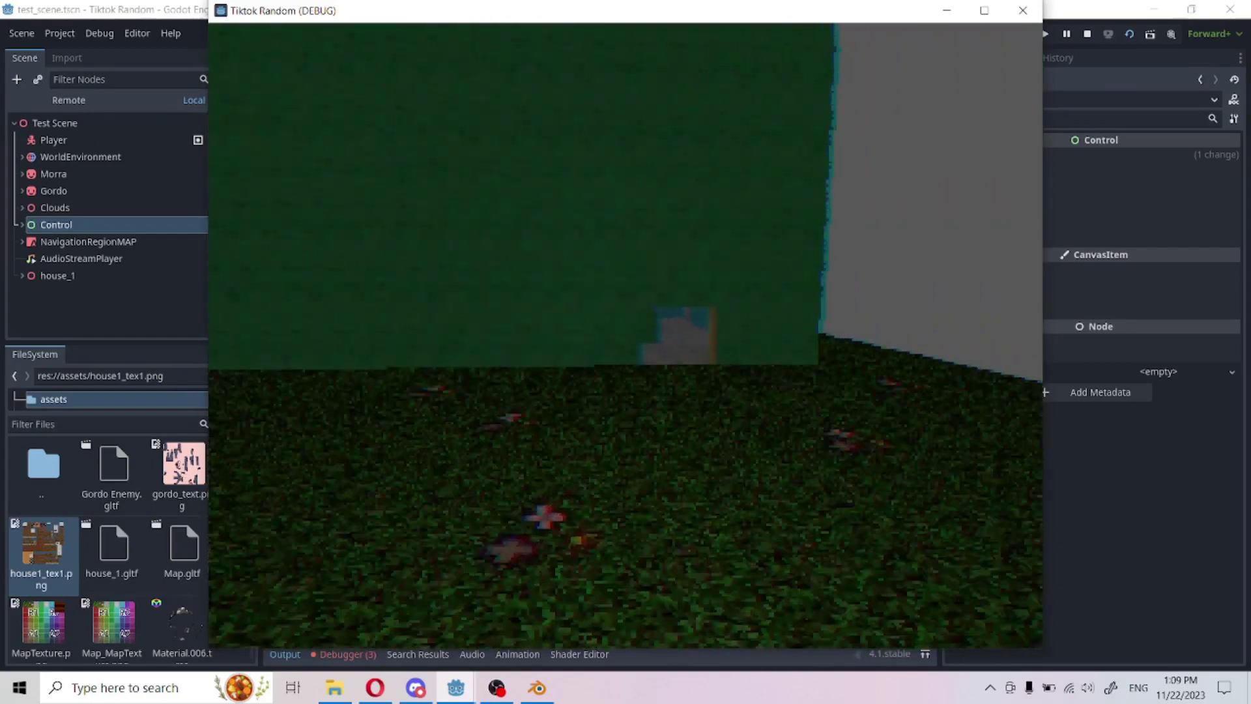
key("w")
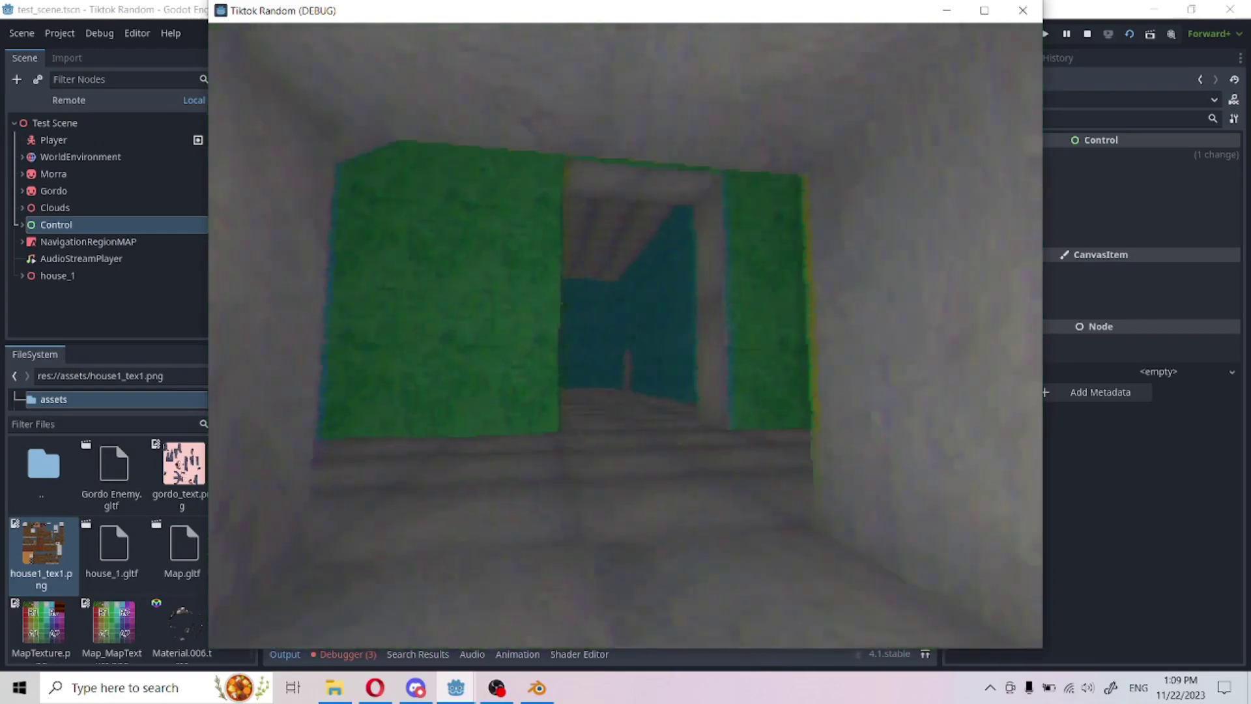
key("w")
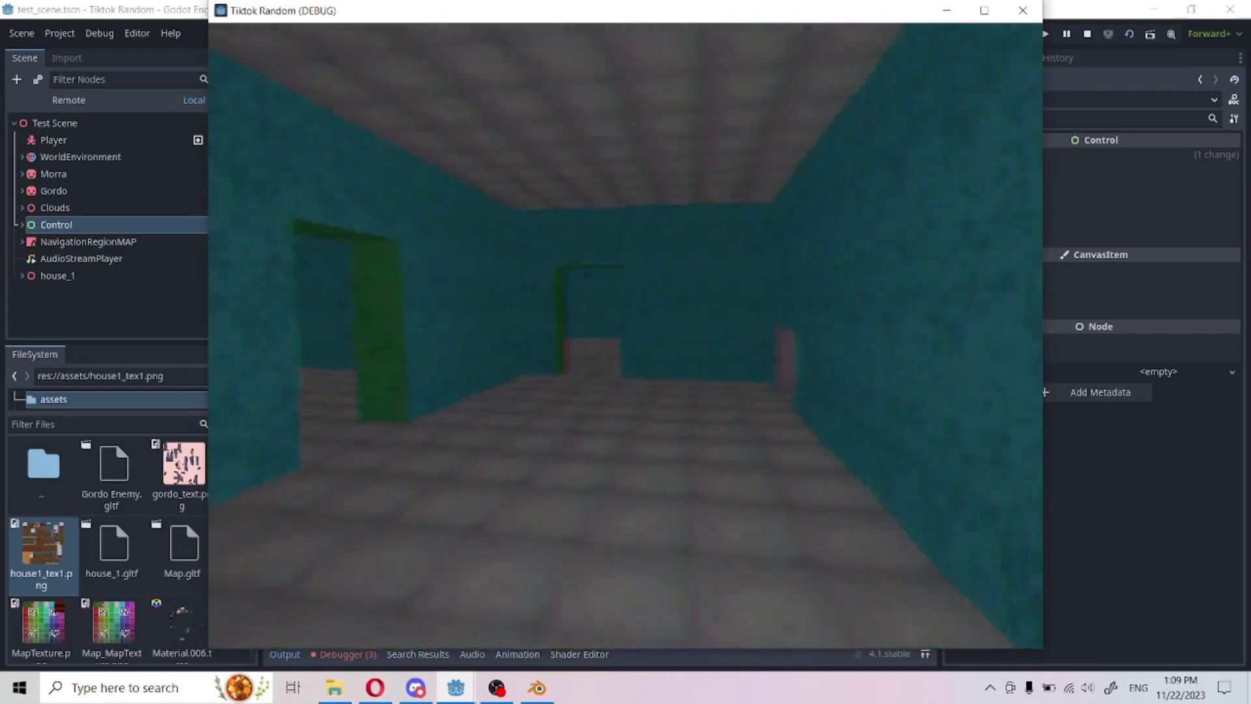
key("w")
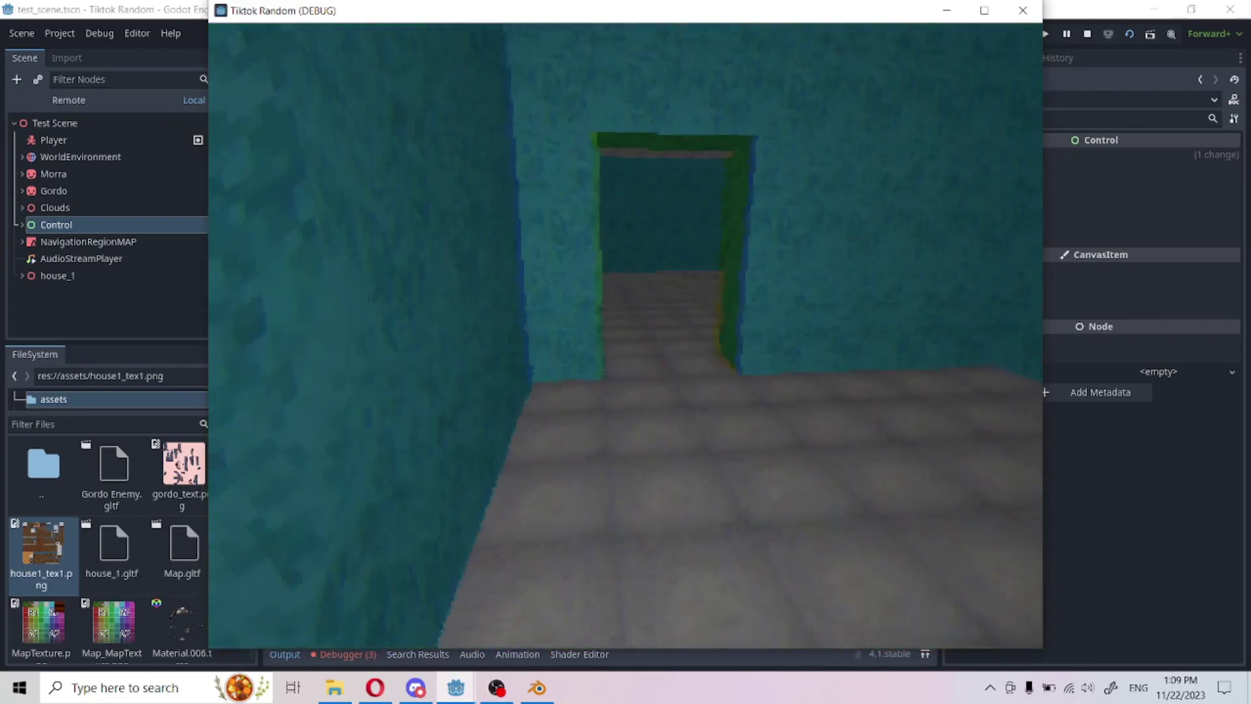
key("w")
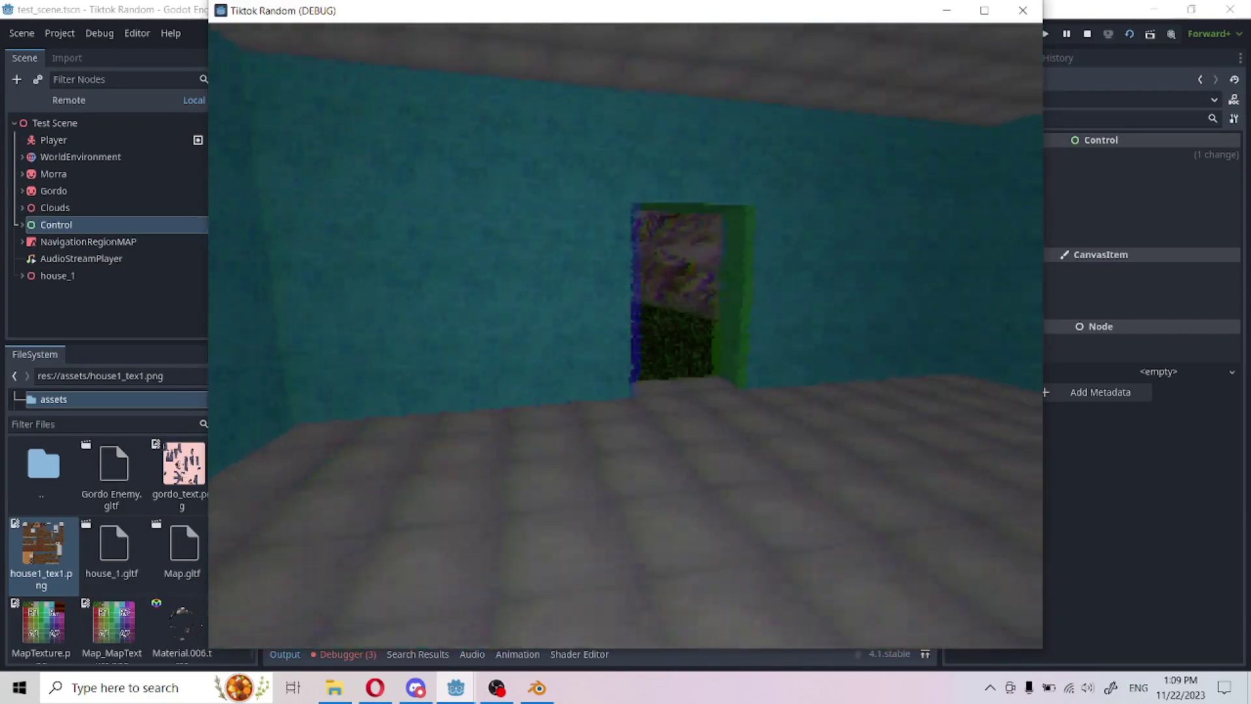
key("w")
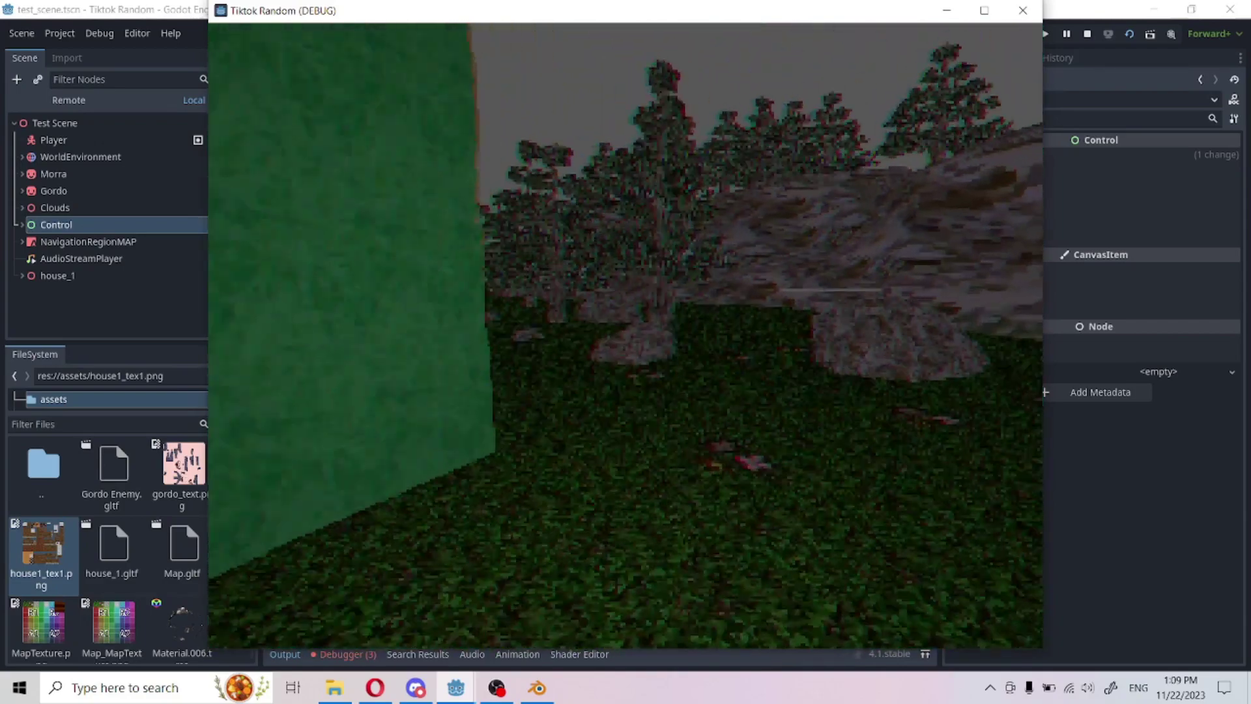
Step: Return to the wooden house and examine its porch and staircase again under the screen effect
key("w")
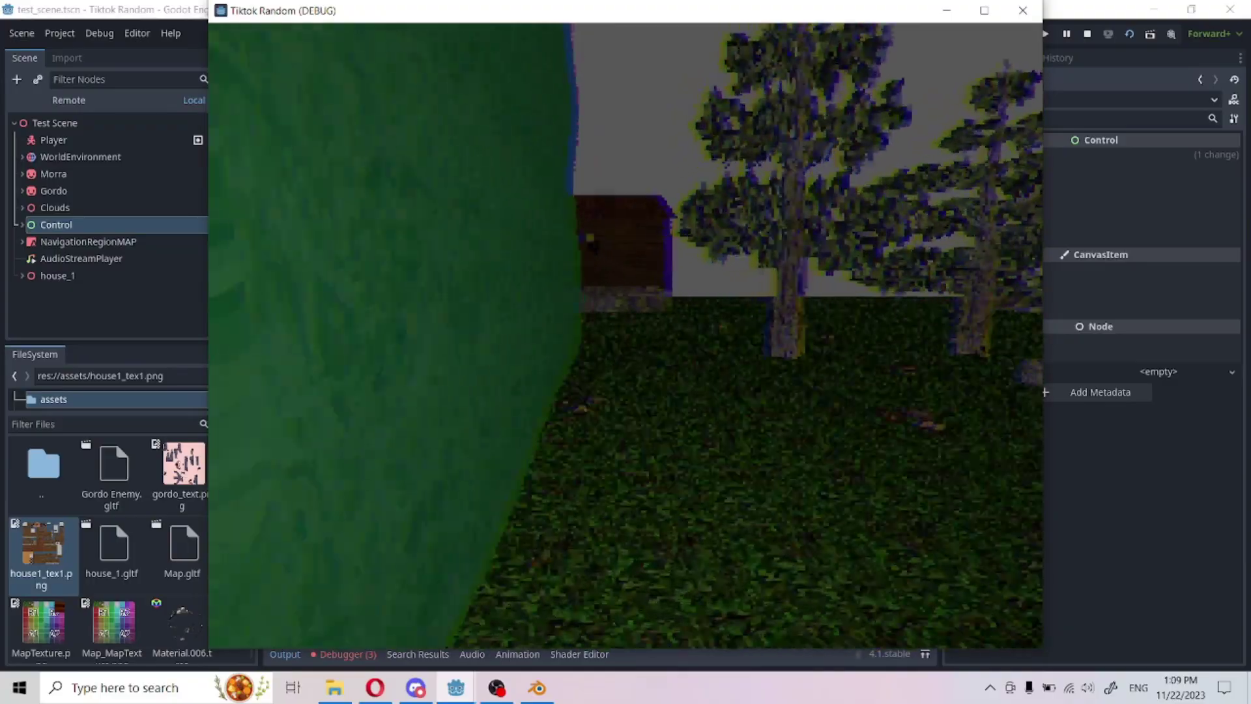
key("w")
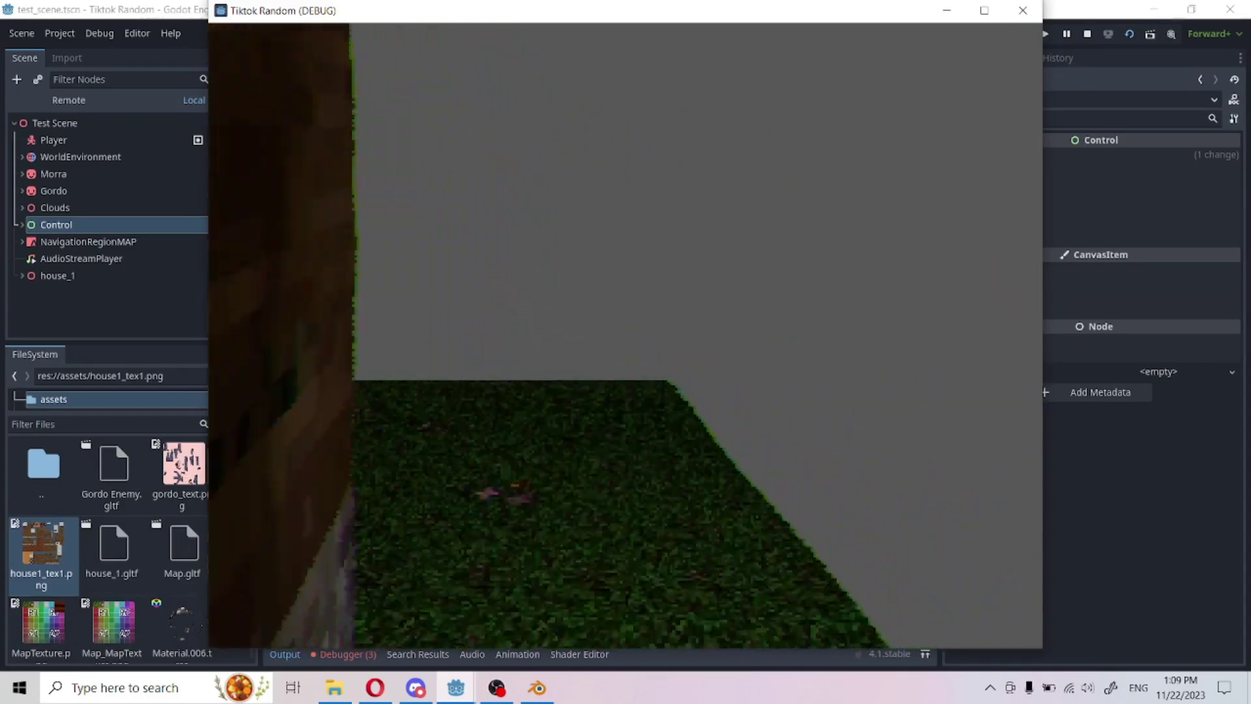
key("w")
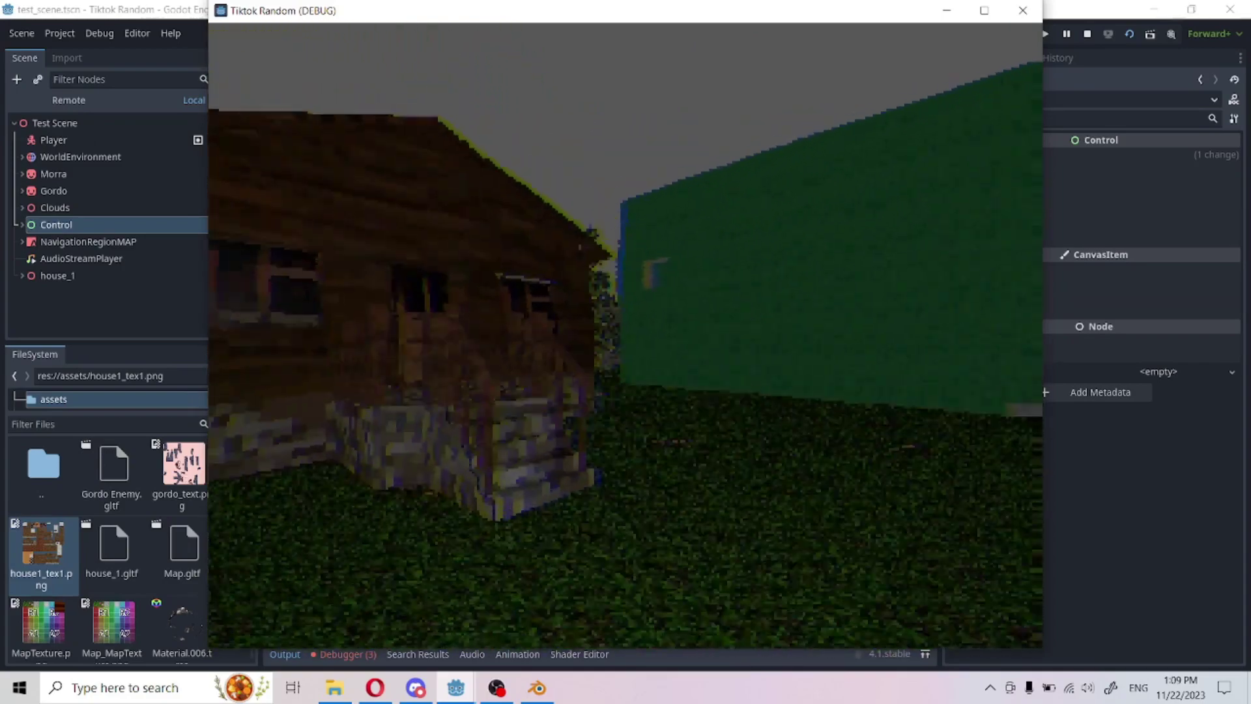
Step: Walk along the map's edge past the green building and the large rocks to the grey path, examining the outdoor scenery
key("w")
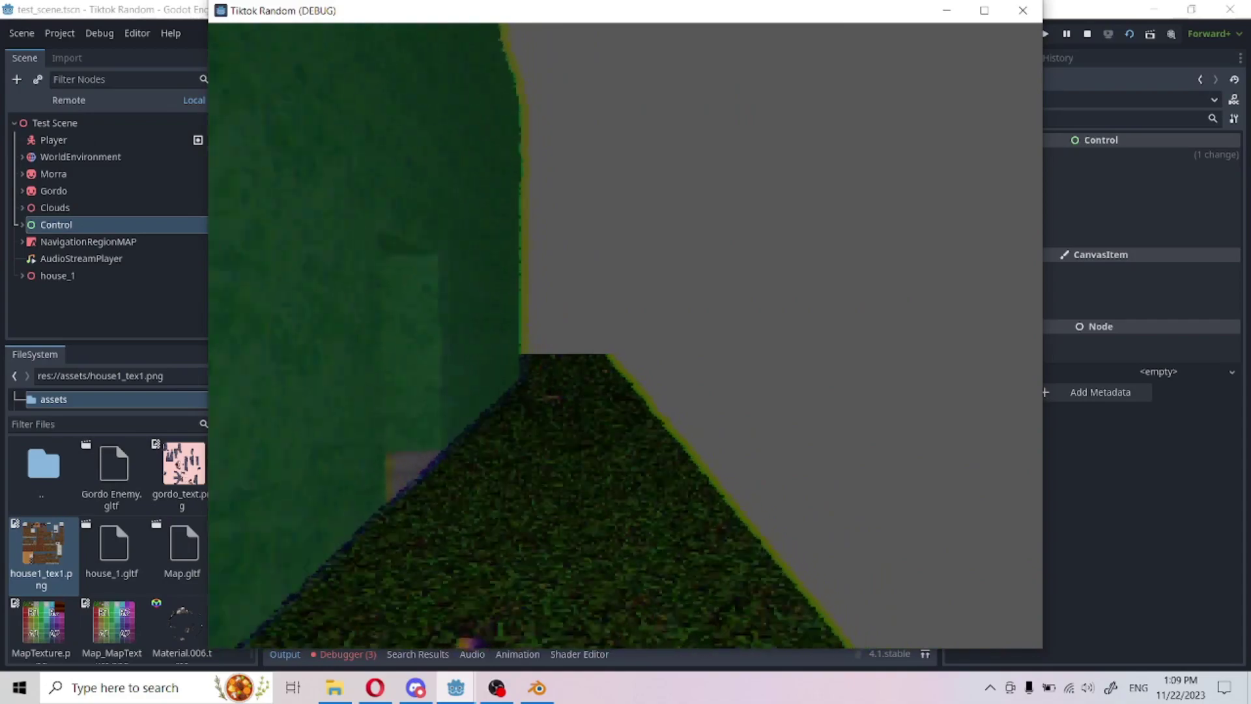
key("w")
key("w")
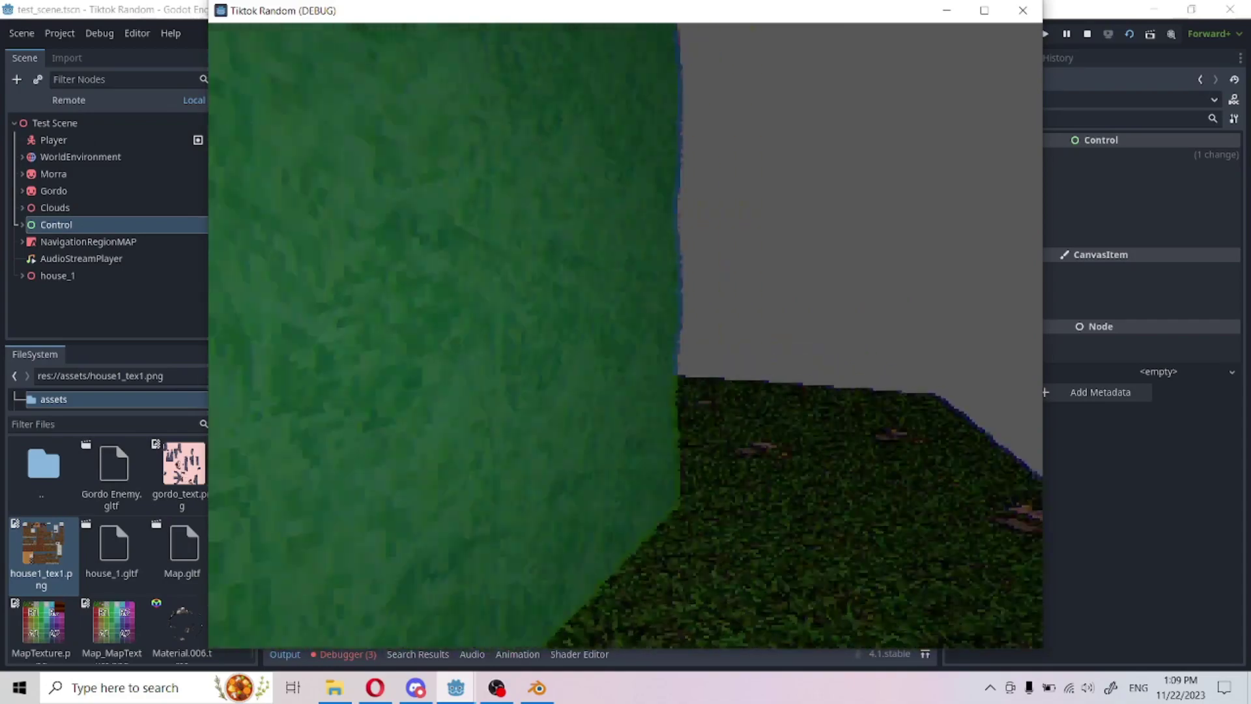
key("w")
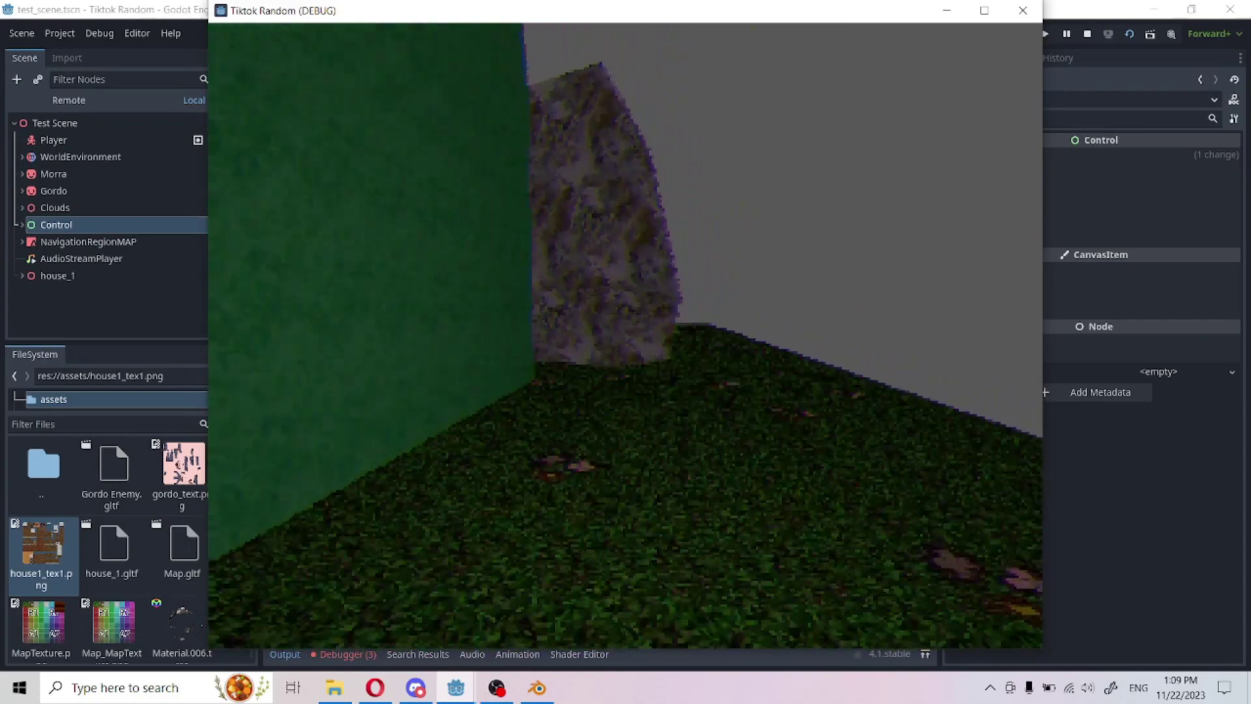
key("w")
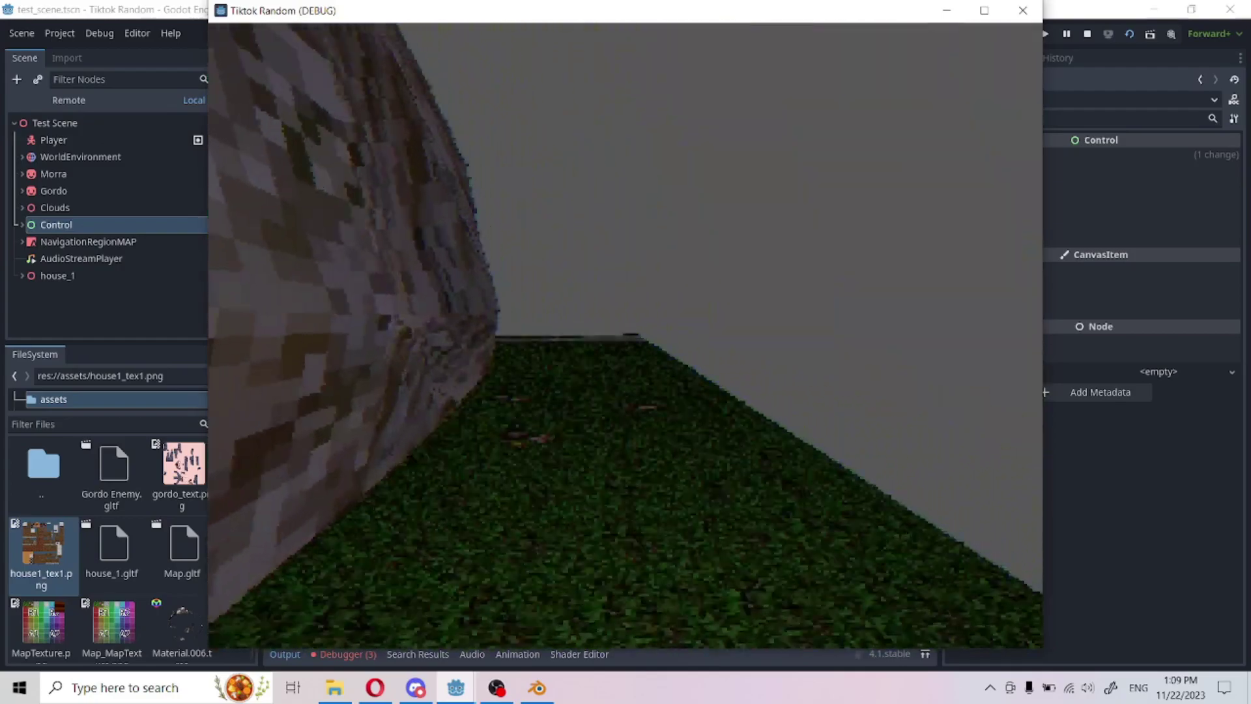
key("w")
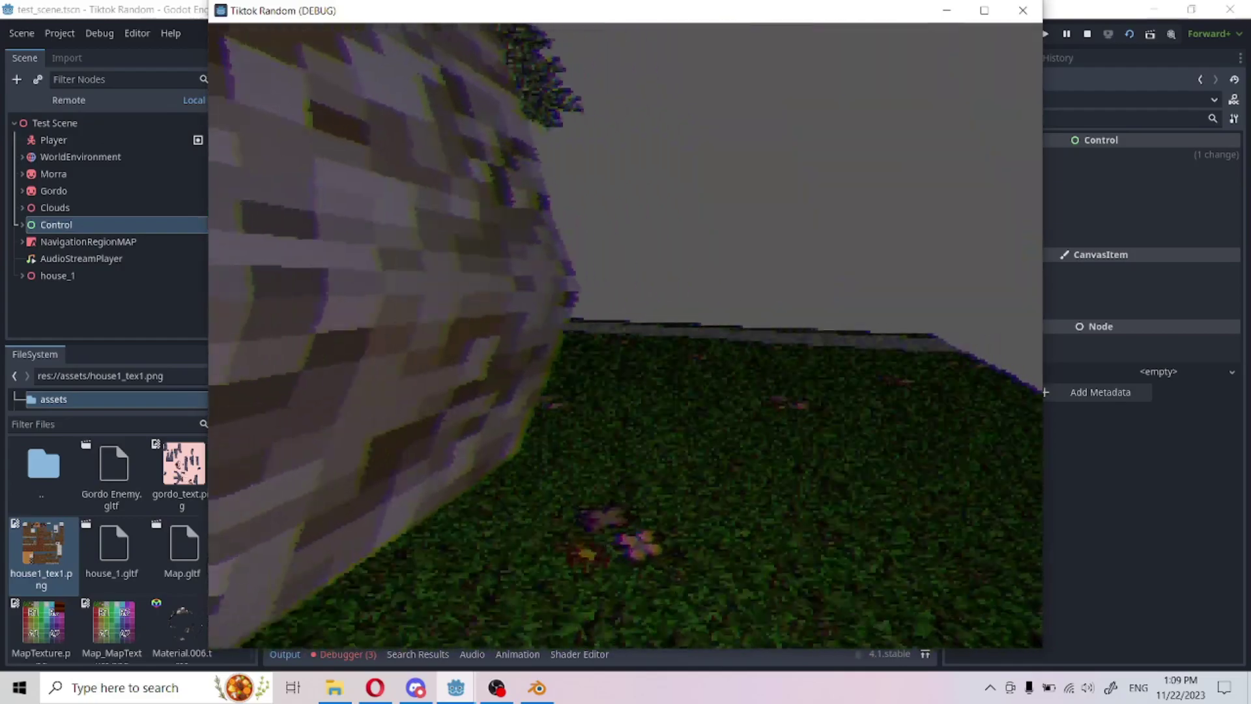
key("w")
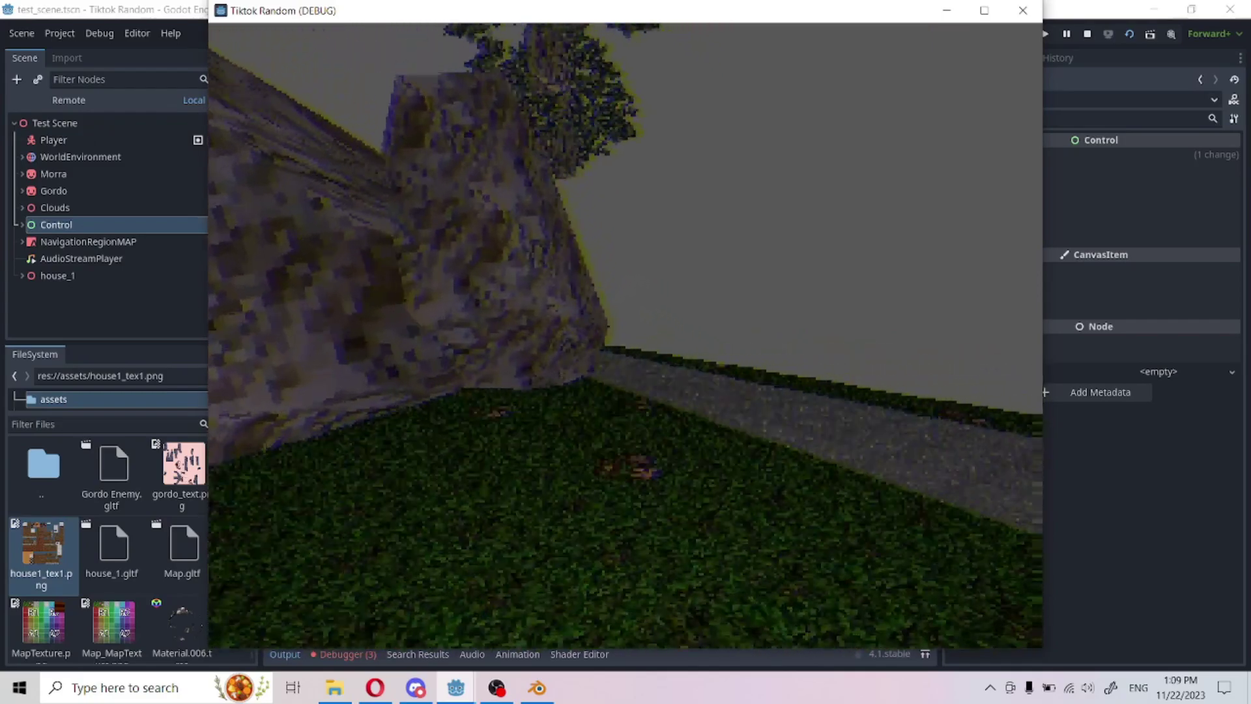
key("a")
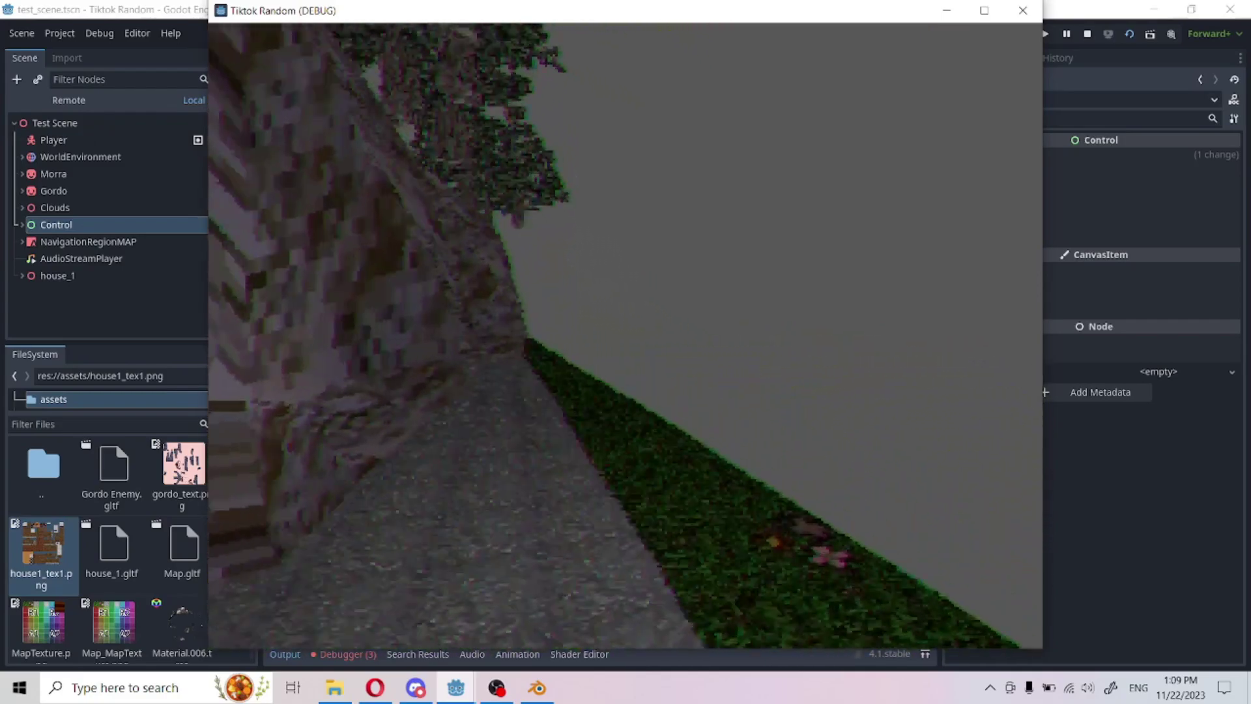